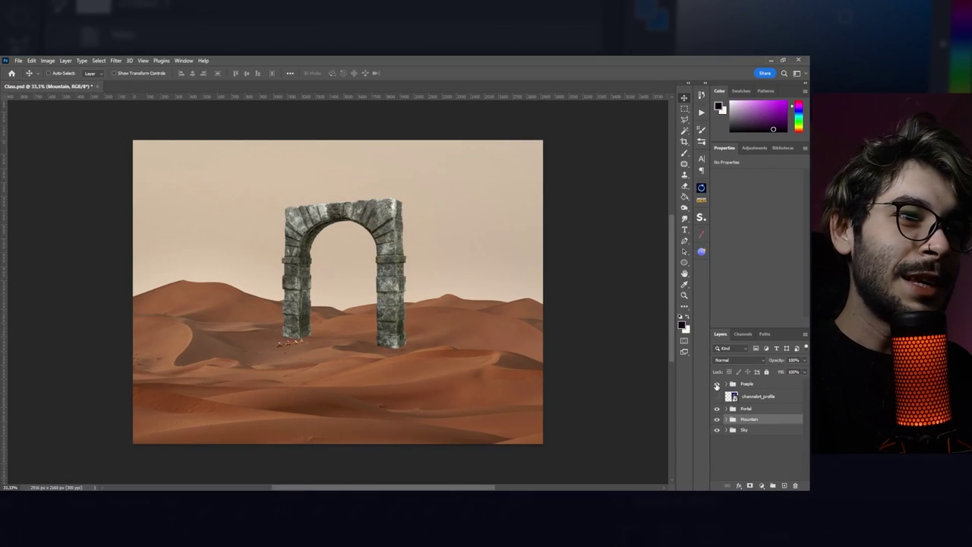
Toggle the Portal and desert layers on and off to see the sky beneath.
scroll(294, 347, up, 2)
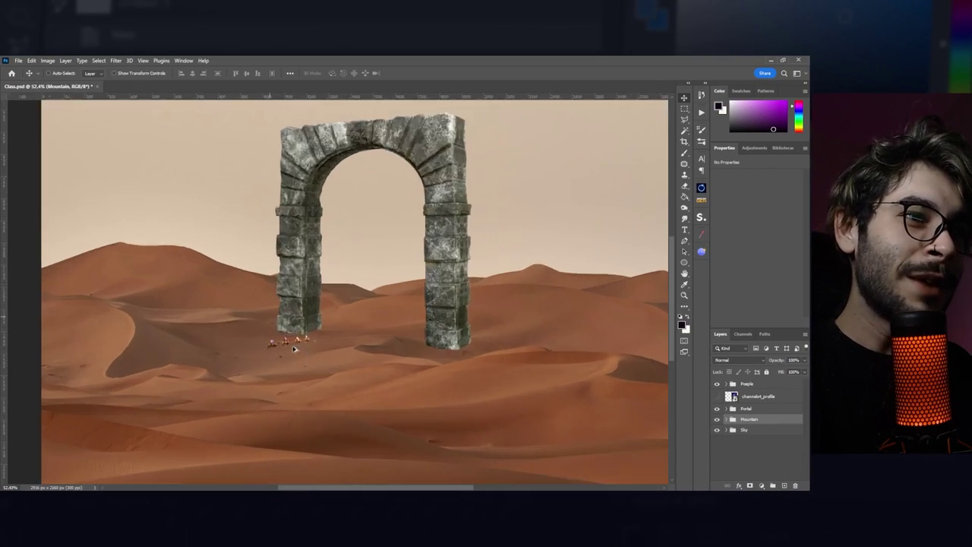
scroll(294, 347, up, 2)
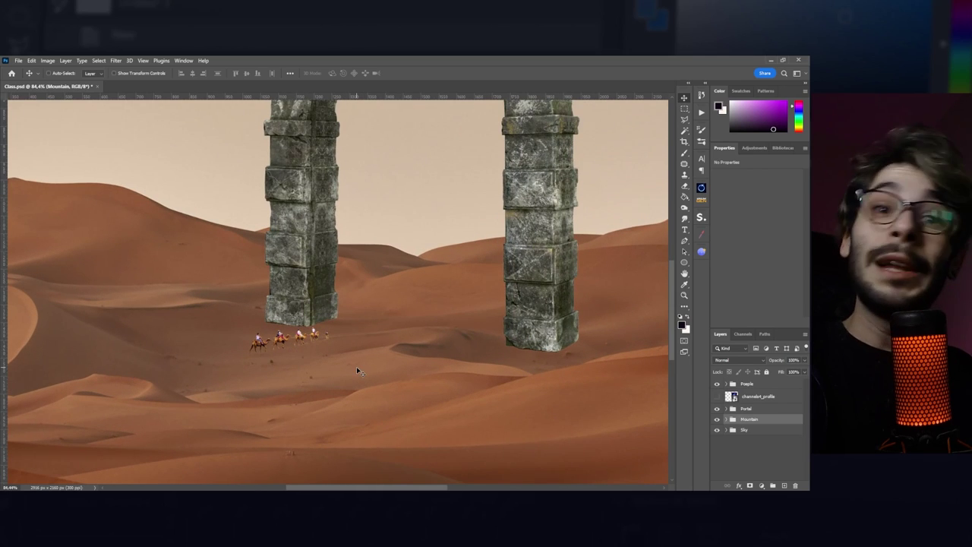
scroll(356, 366, down, 3)
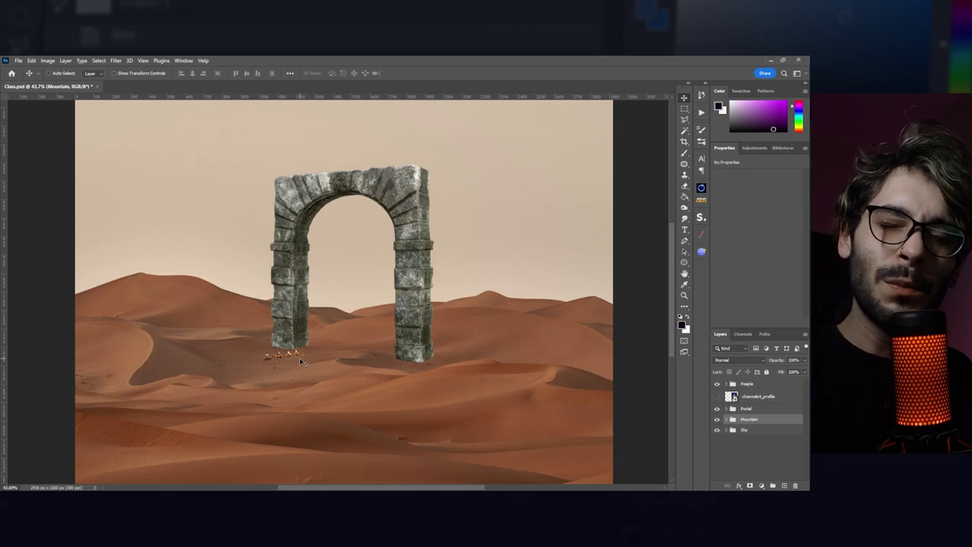
click(717, 397)
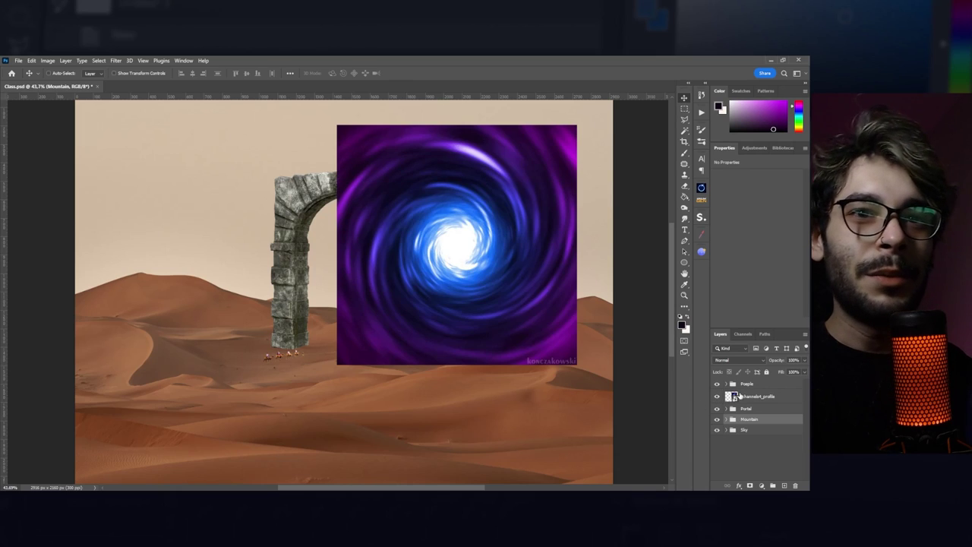
click(756, 397)
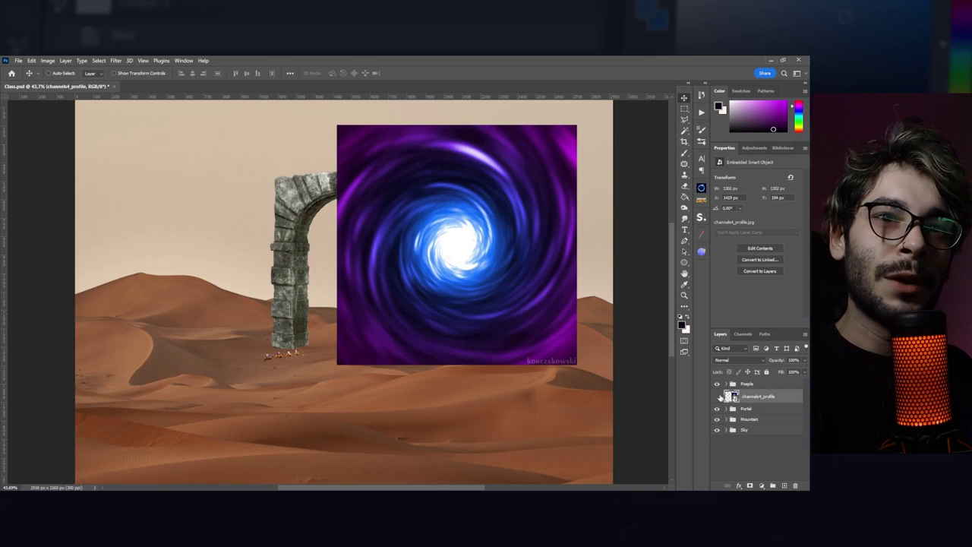
click(716, 397)
click(716, 409)
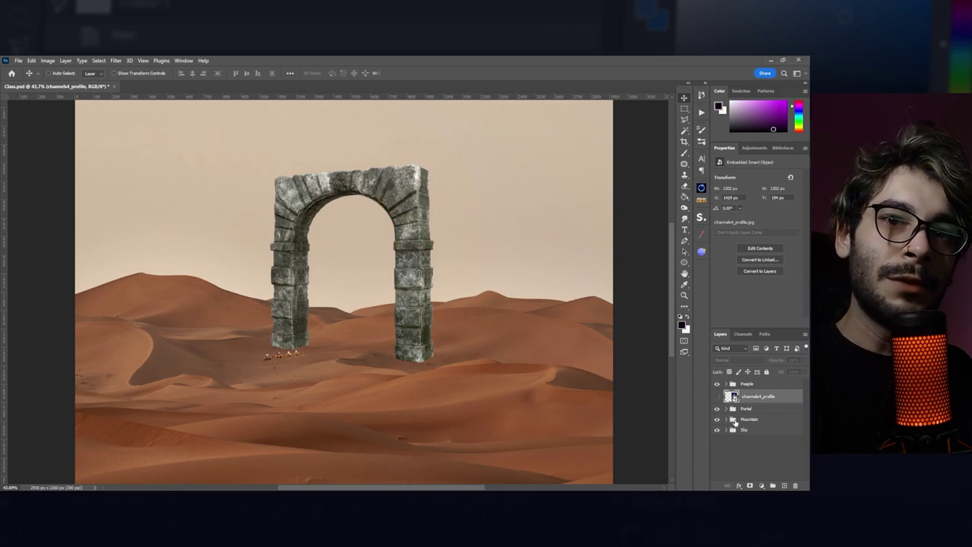
click(734, 420)
click(717, 419)
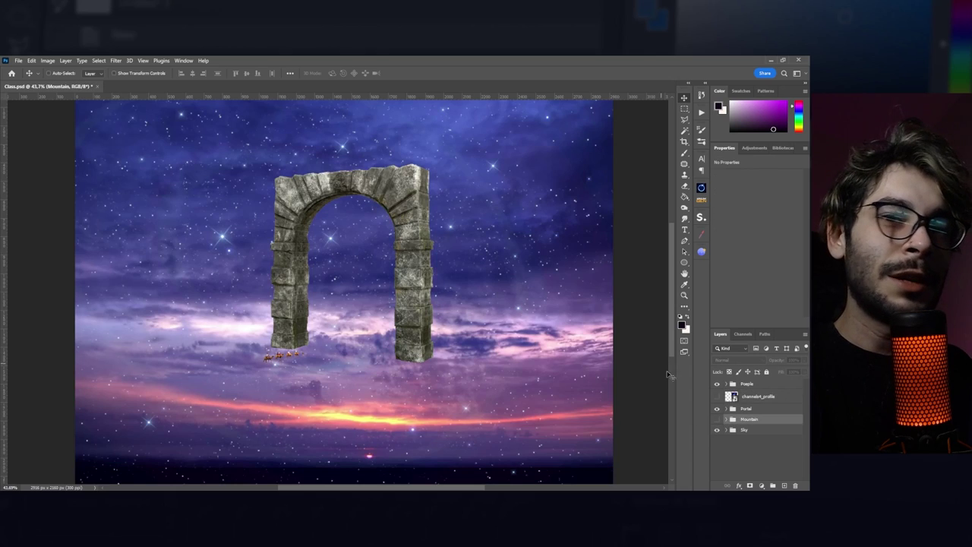
Inspect Layer 11 and stars2 in the Sky group, then show the desert again.
click(726, 431)
click(762, 461)
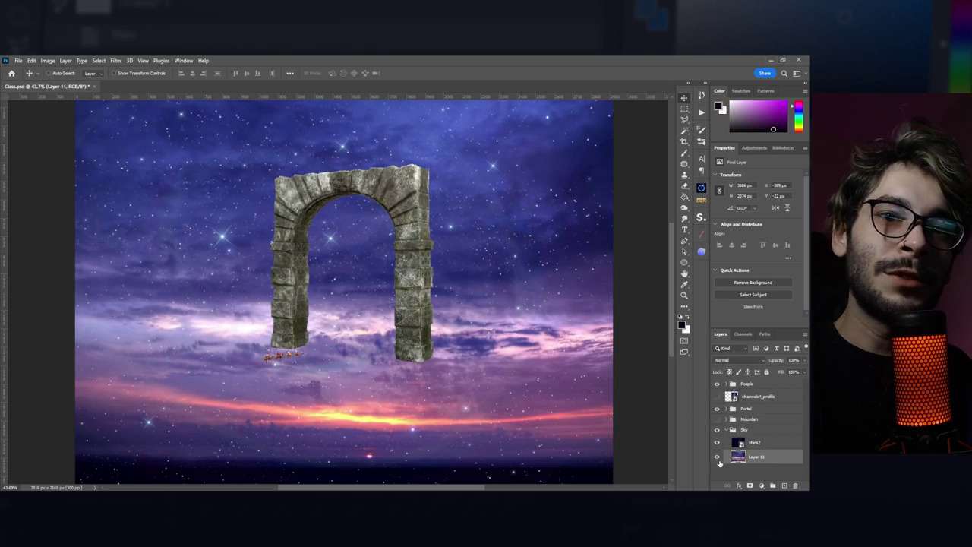
click(717, 443)
click(717, 443)
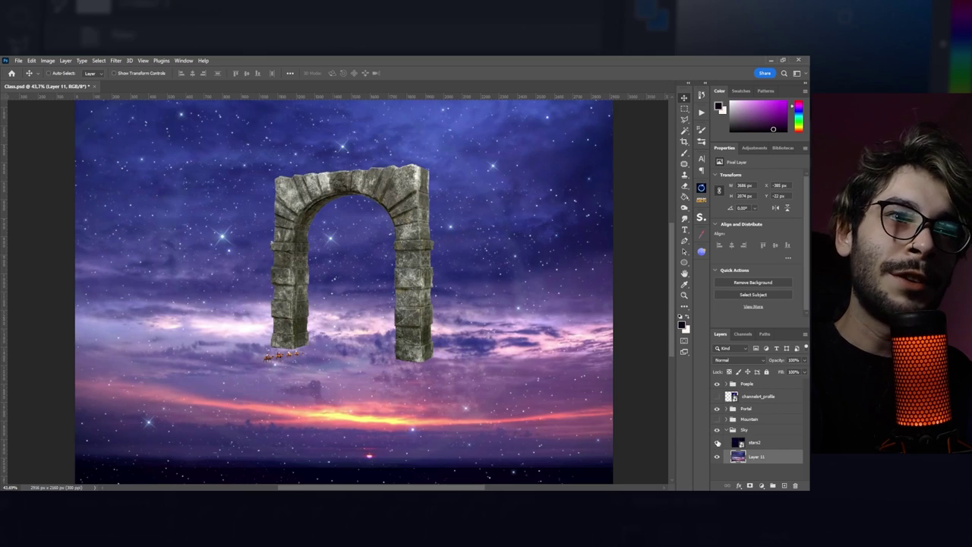
click(727, 430)
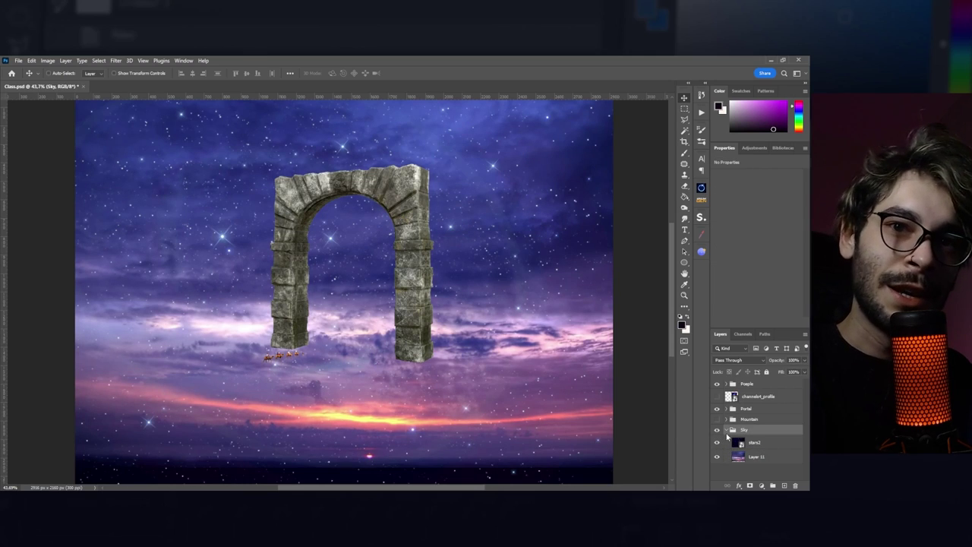
click(717, 420)
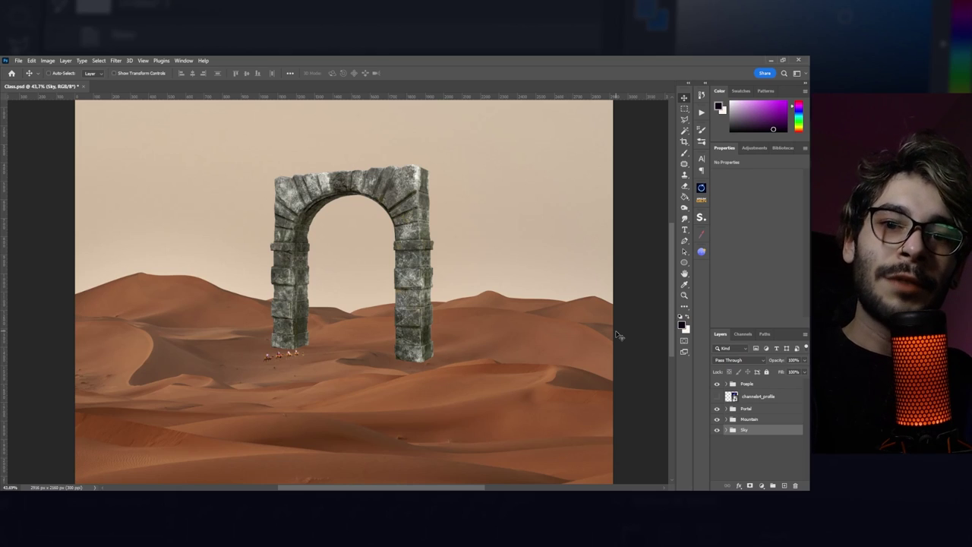
Try the Sky group above Mountain, return it below, and select Mountain.
drag(744, 430, 753, 420)
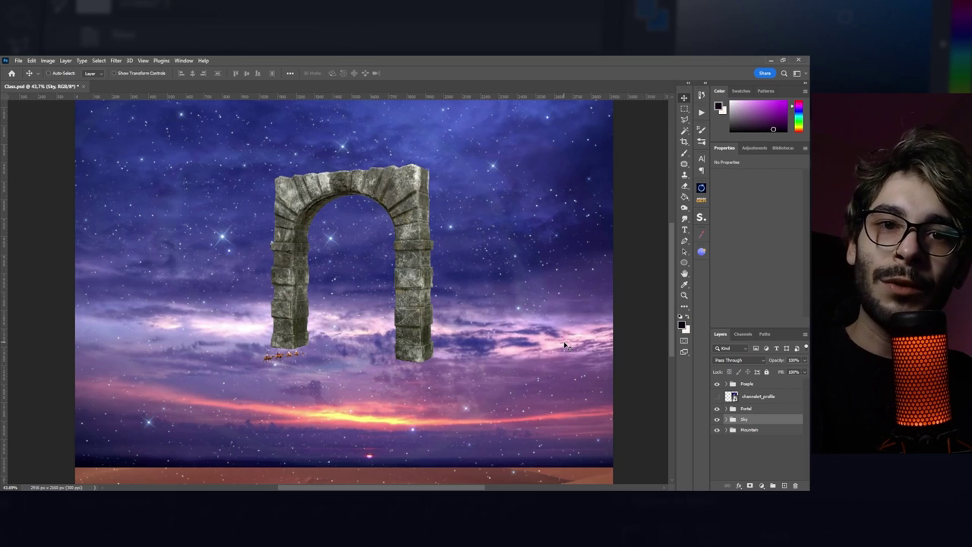
drag(744, 420, 750, 440)
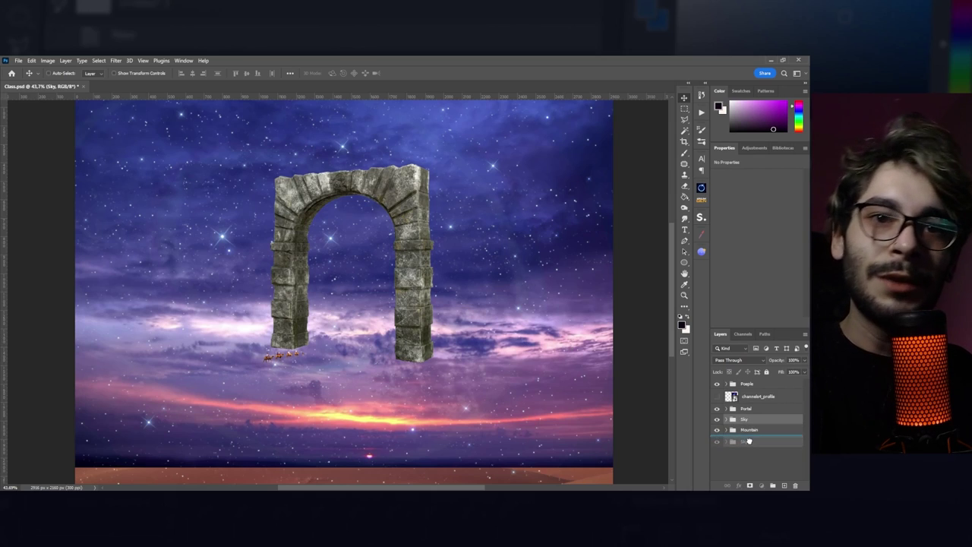
click(752, 420)
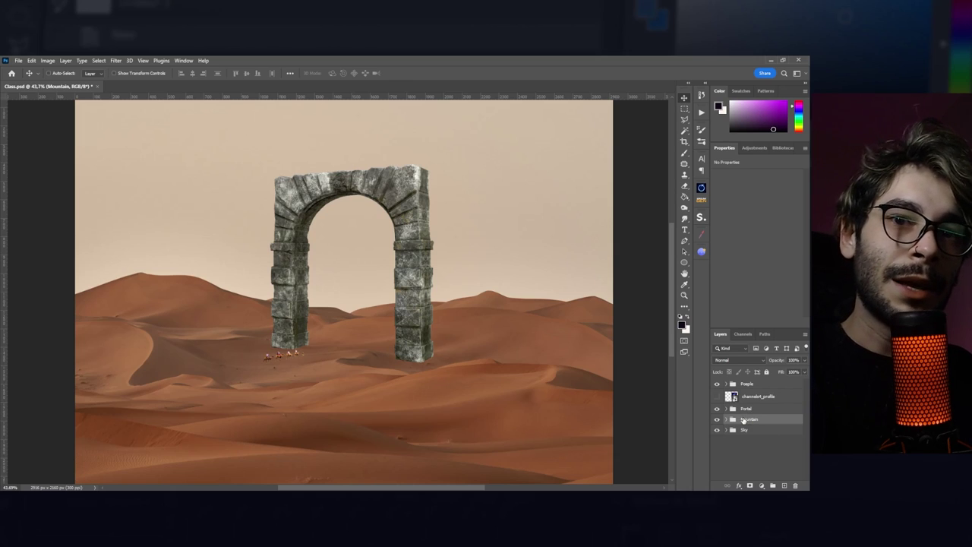
Hide the Portal group and Magic Wand the beige sky on the dune photo layer.
click(727, 420)
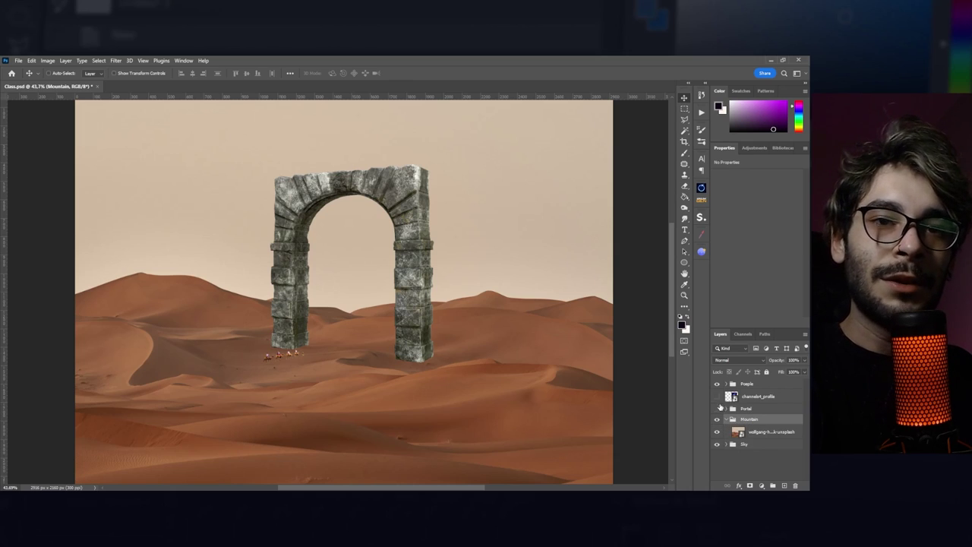
click(718, 408)
click(754, 432)
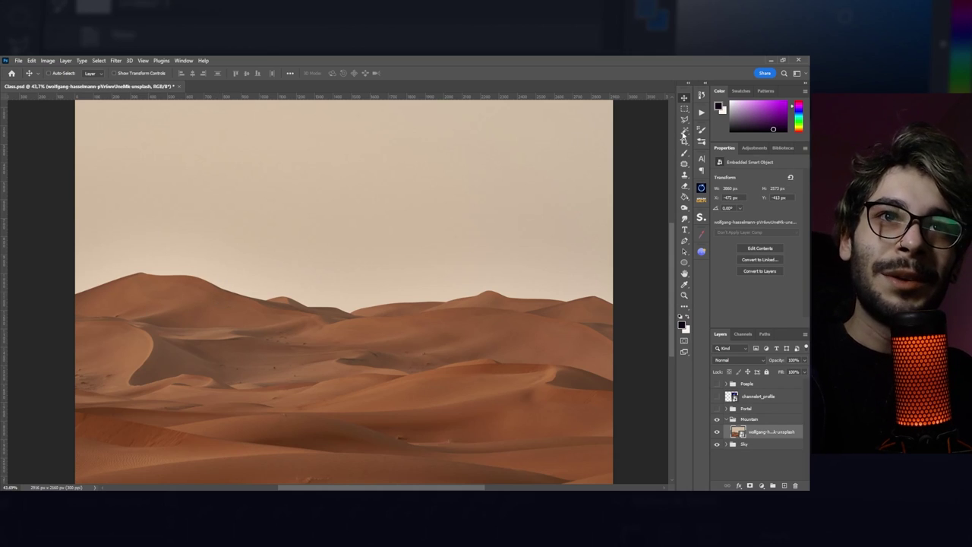
click(686, 130)
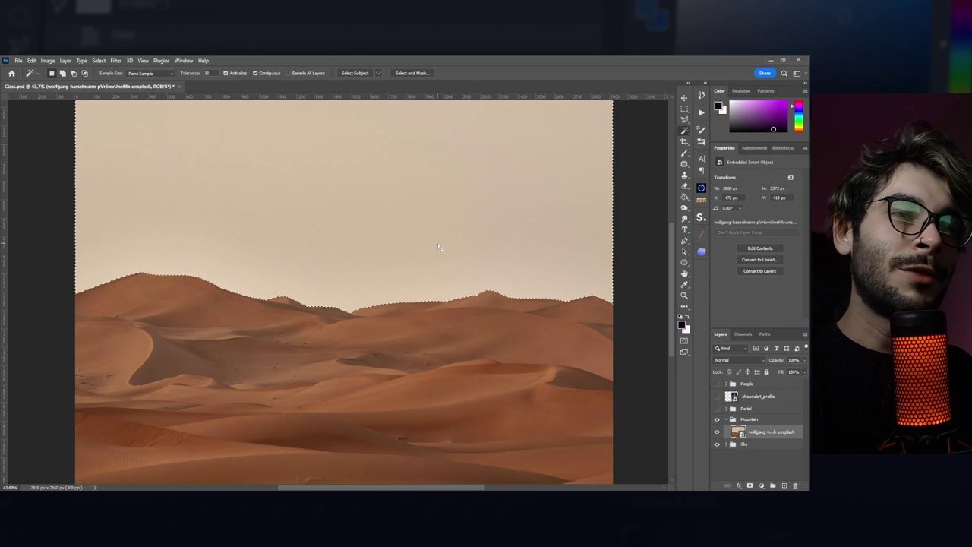
scroll(442, 246, up, 2)
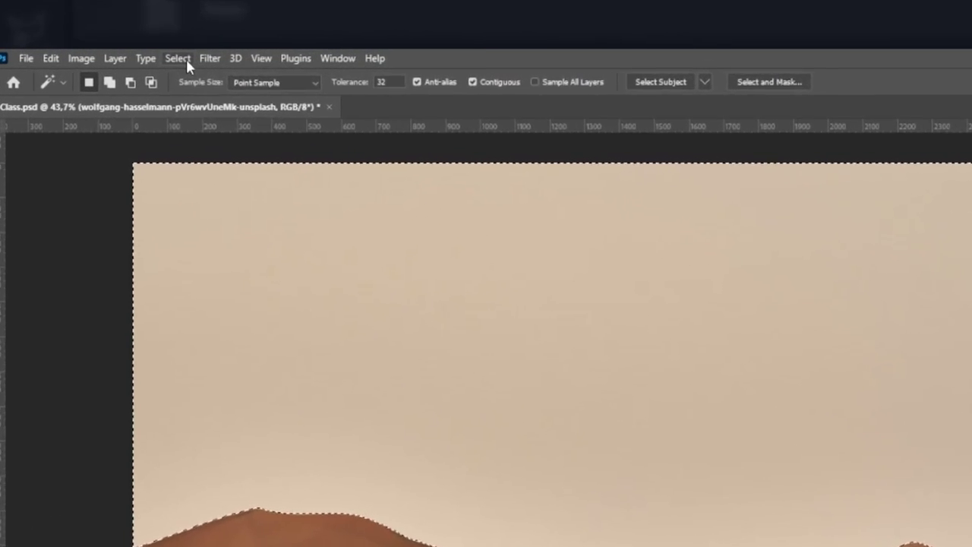
Expand the sky selection and Alt-add a layer mask that hides the sky.
click(185, 58)
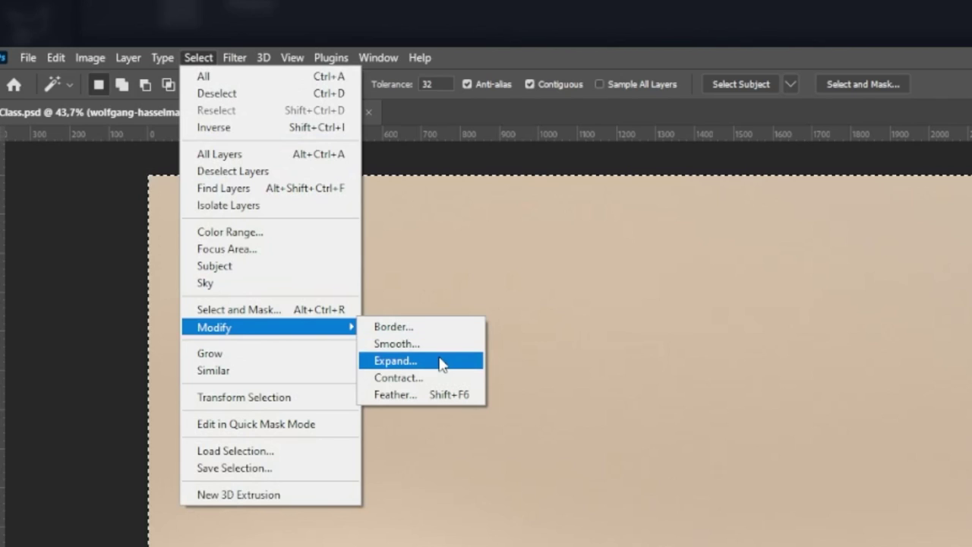
click(441, 362)
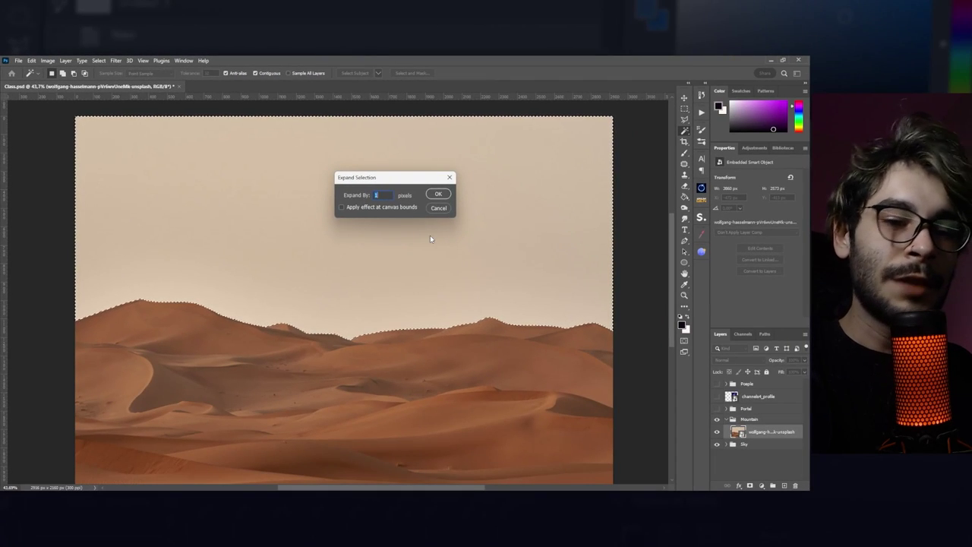
key(Return)
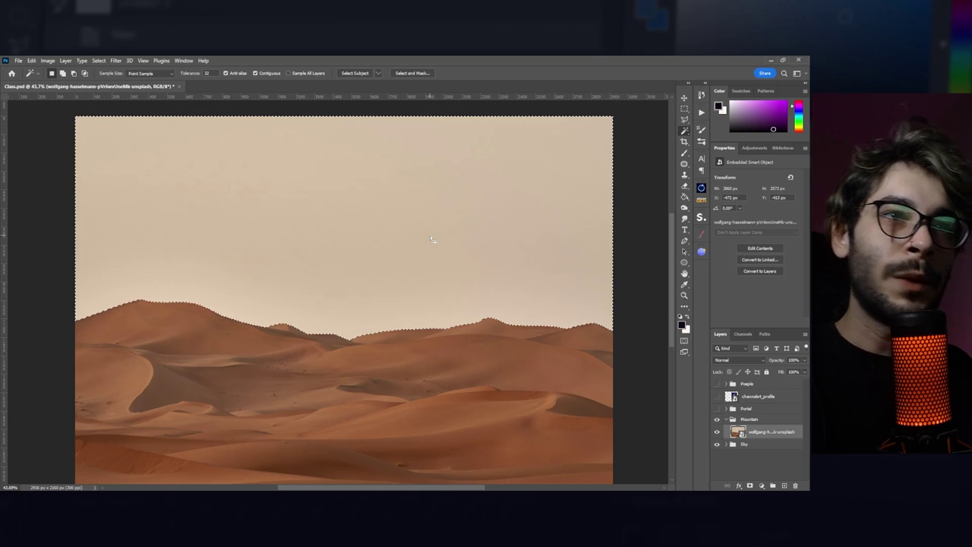
click(750, 486)
Zoom and pan to inspect the dune horizon line.
key(v)
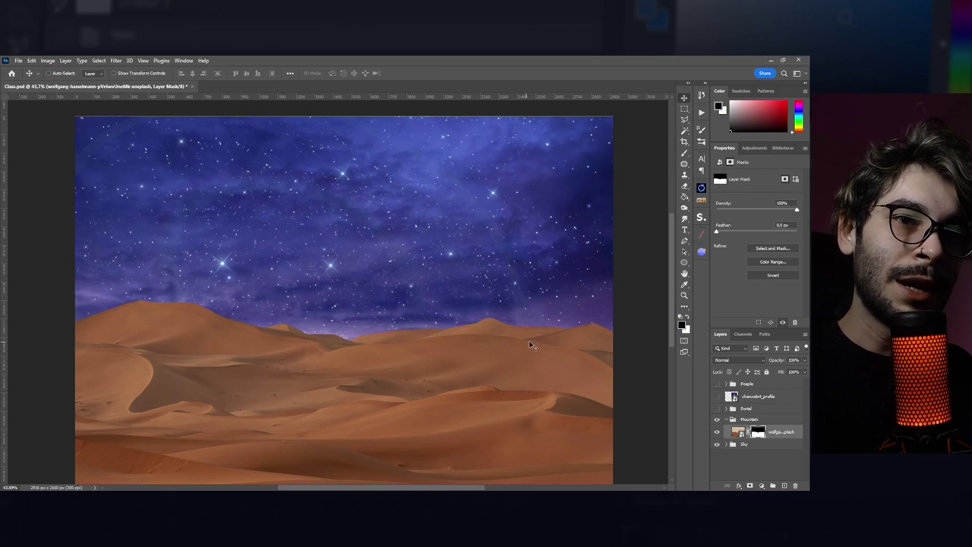
scroll(570, 332, up, 2)
scroll(570, 332, up, 2)
scroll(570, 332, up, 1)
mouse_move(180, 334)
mouse_down()
mouse_move(480, 279)
mouse_move(152, 274)
mouse_move(558, 380)
mouse_move(508, 370)
mouse_up()
scroll(509, 371, down, 1)
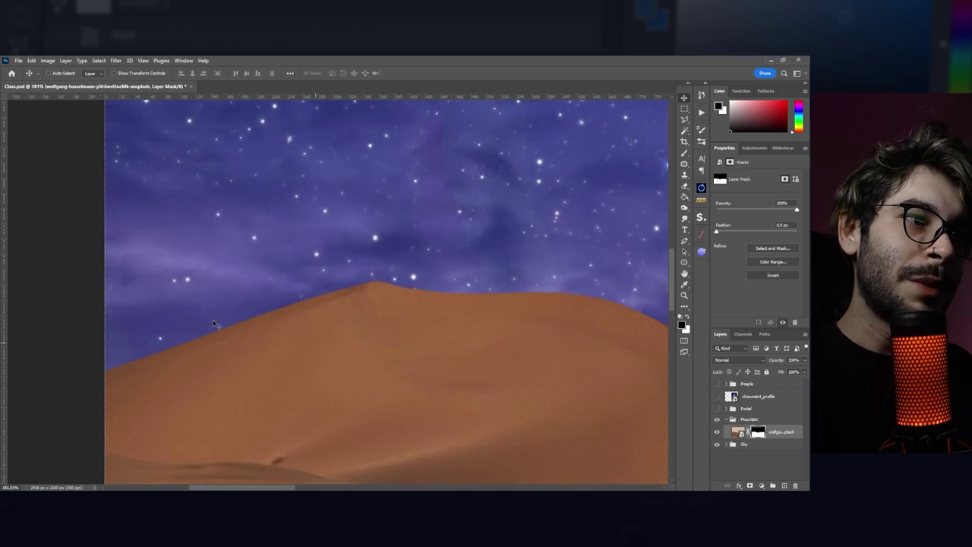
scroll(494, 334, down, 2)
scroll(479, 296, down, 3)
scroll(463, 259, up, 1)
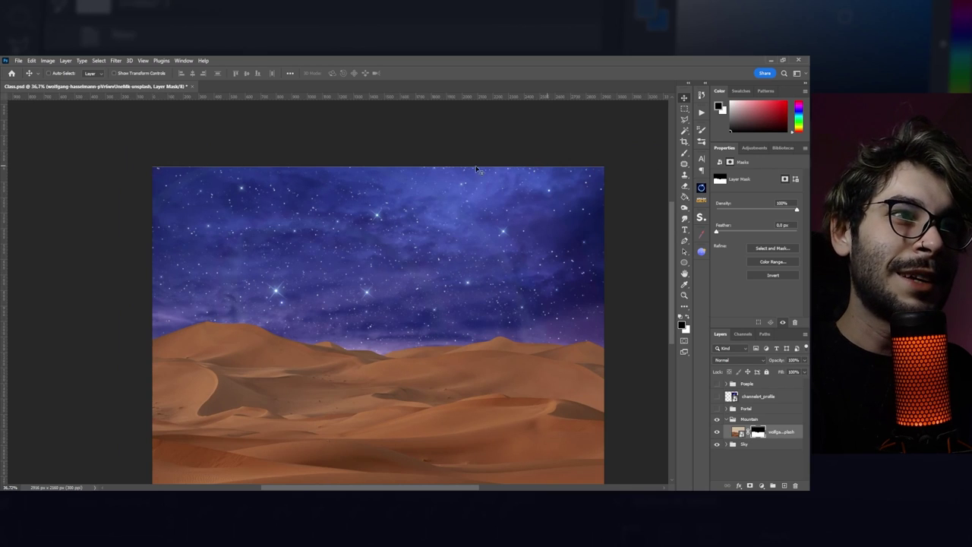
Polygonal-lasso the sky above the dune line and fill it on the mask to hide it.
click(685, 120)
click(155, 330)
click(130, 355)
click(632, 164)
click(635, 265)
click(462, 278)
click(369, 290)
double_click(226, 312)
click(687, 322)
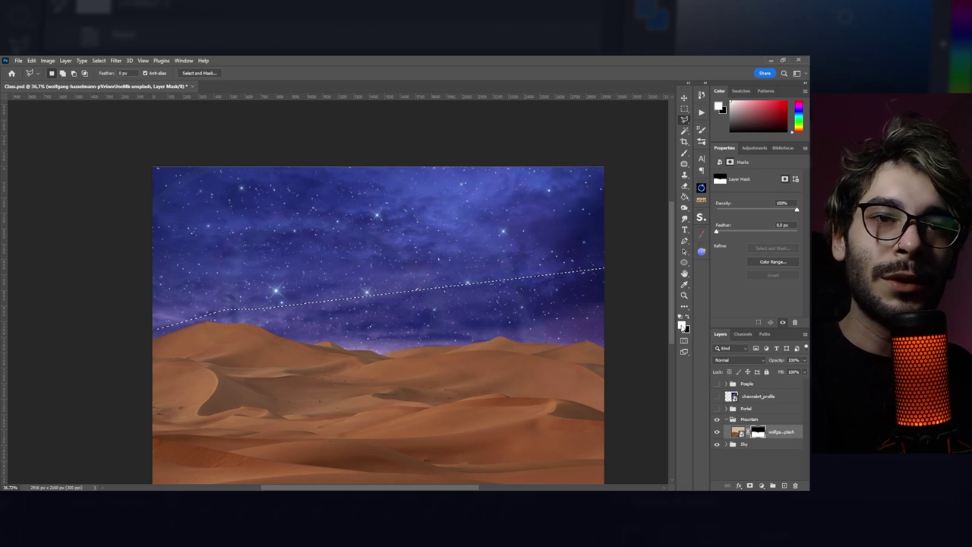
key(ctrl+d)
key(v)
Collapse the Mountain group and select the stars2 layer.
scroll(587, 334, up, 1)
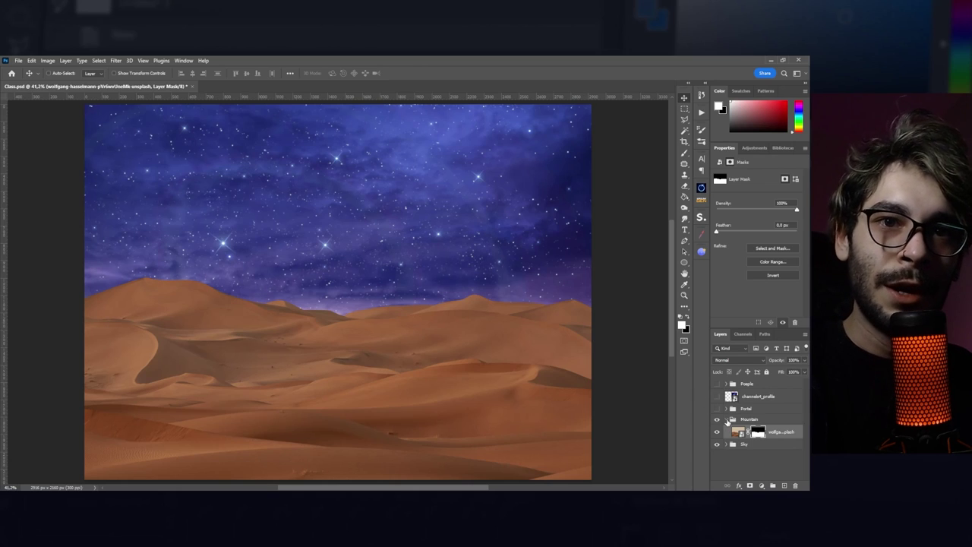
click(727, 420)
click(775, 444)
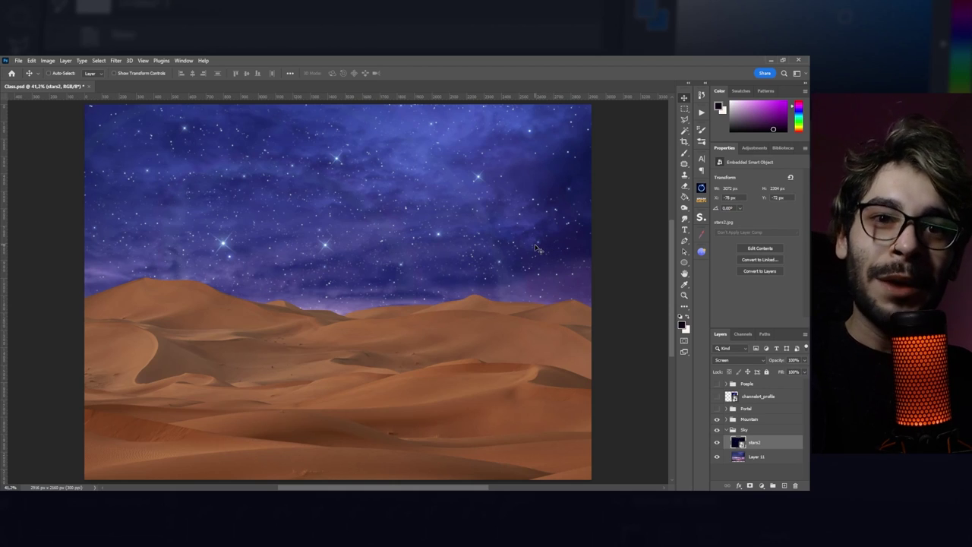
click(716, 442)
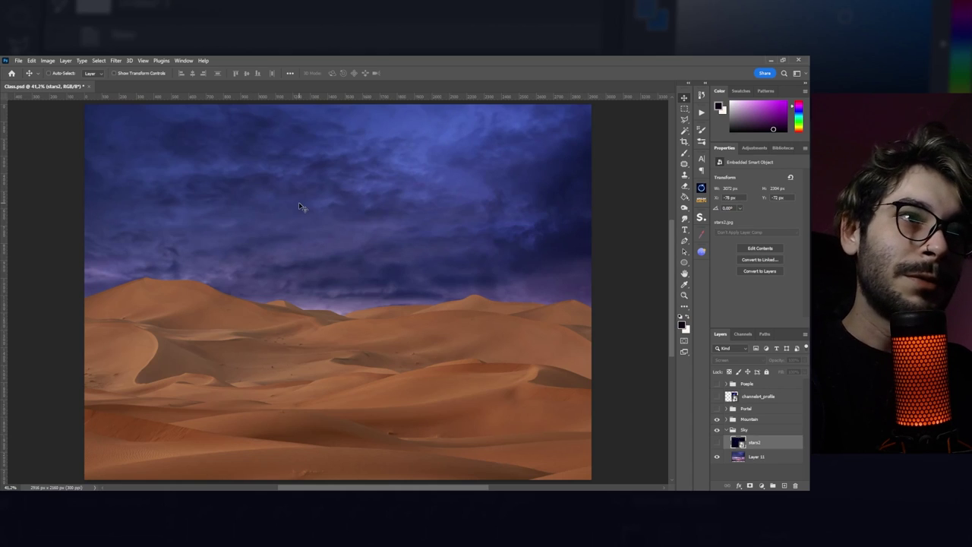
click(716, 442)
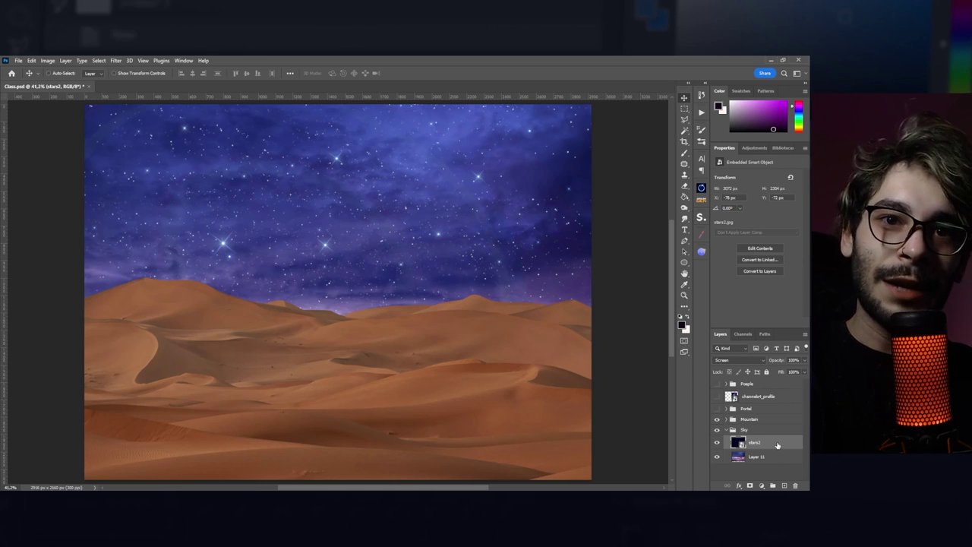
Split stars2's Underlying Layer Blend If slider so stars fade over the darker sky.
double_click(777, 446)
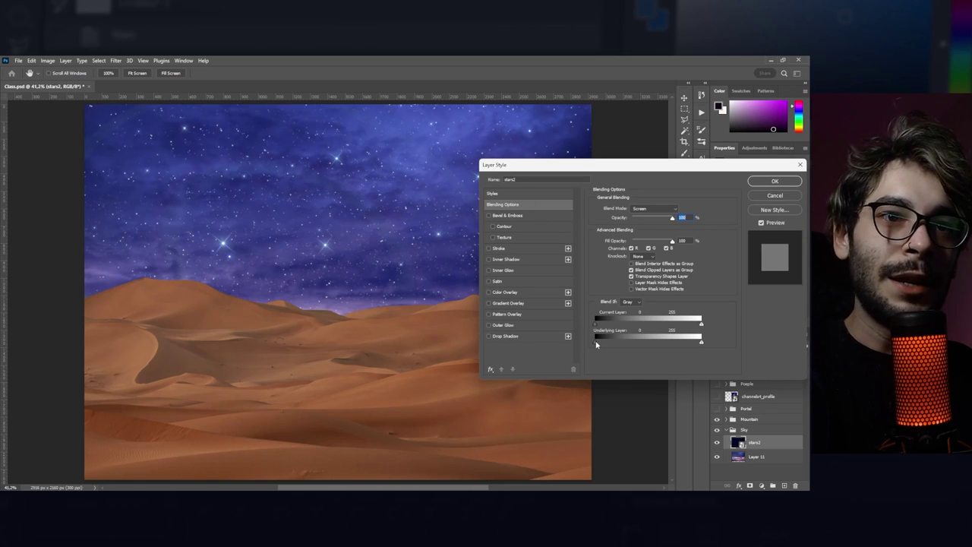
drag(596, 344, 627, 345)
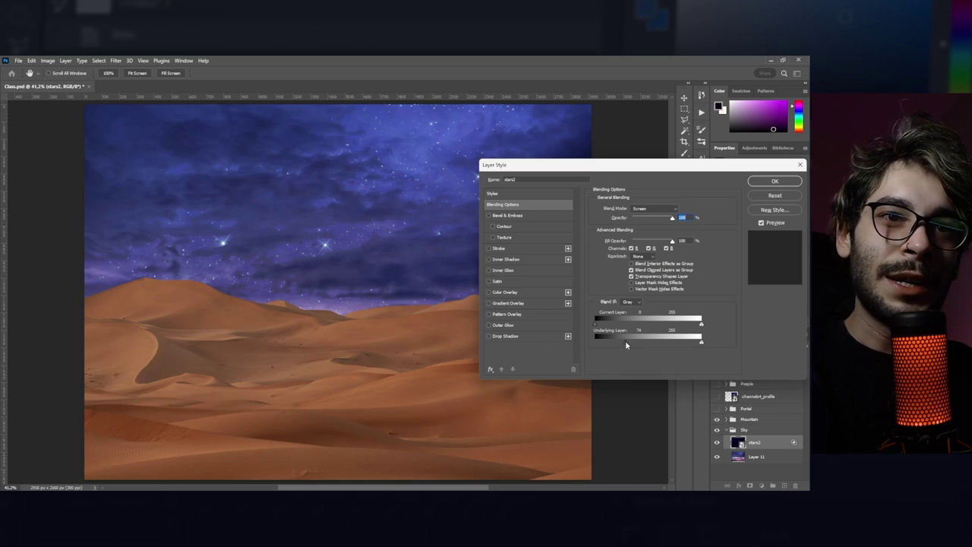
drag(624, 344, 617, 343)
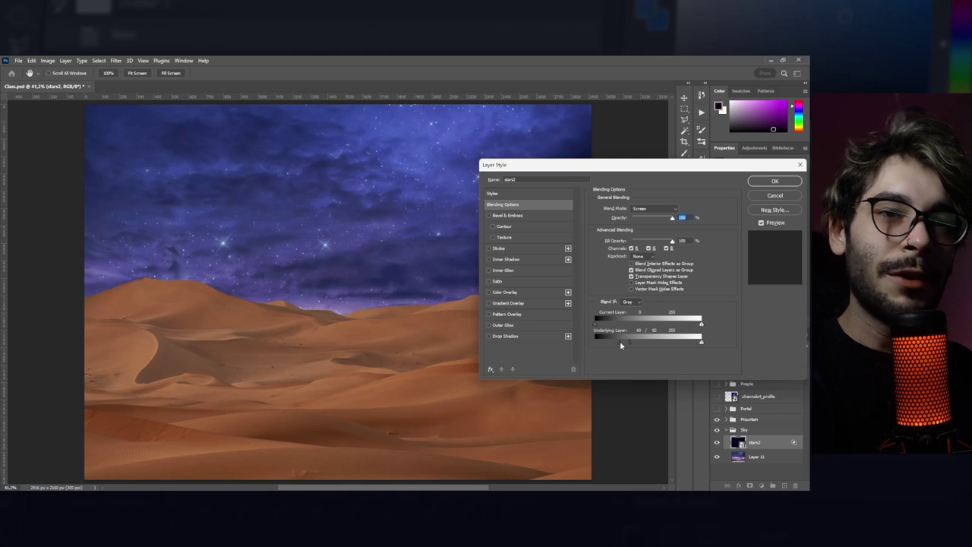
key(Return)
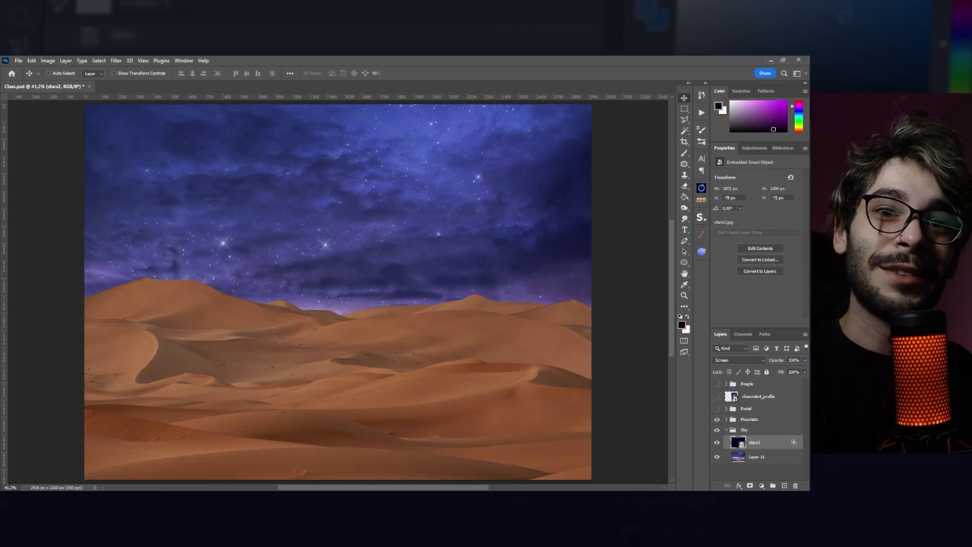
Add a layer mask to stars2, ready a smaller black brush, and retarget the stars2 image.
click(749, 487)
key(b)
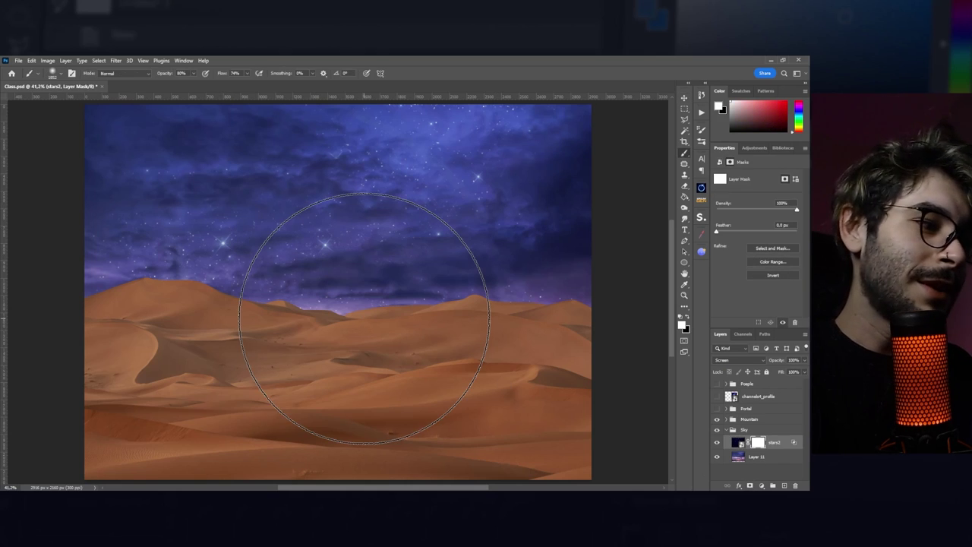
key(bracketleft)
key(bracketleft)
key(bracketleft)
key(bracketleft)
key(x)
key(v)
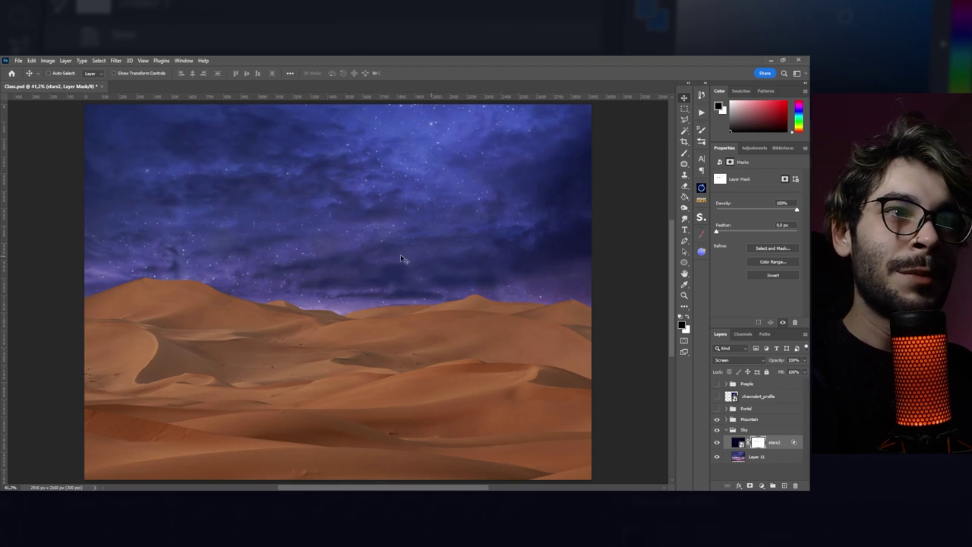
click(780, 443)
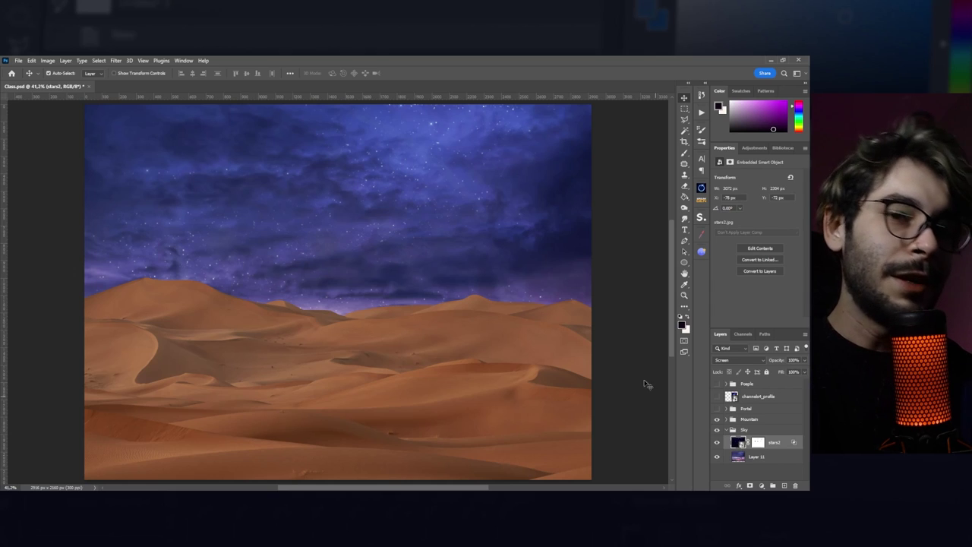
key(ctrl+l)
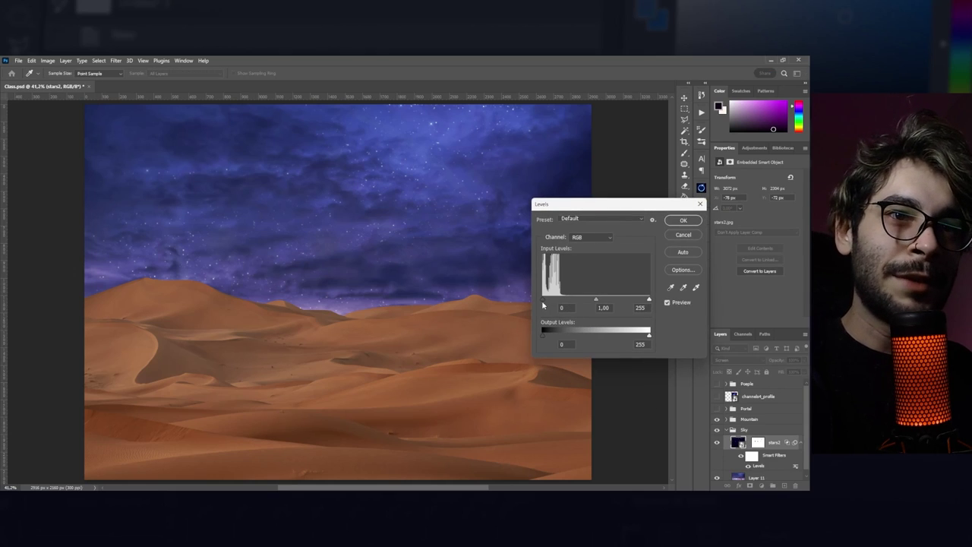
Darken stars2's shadows with Levels and add a new Screen-mode layer above it.
drag(542, 300, 547, 300)
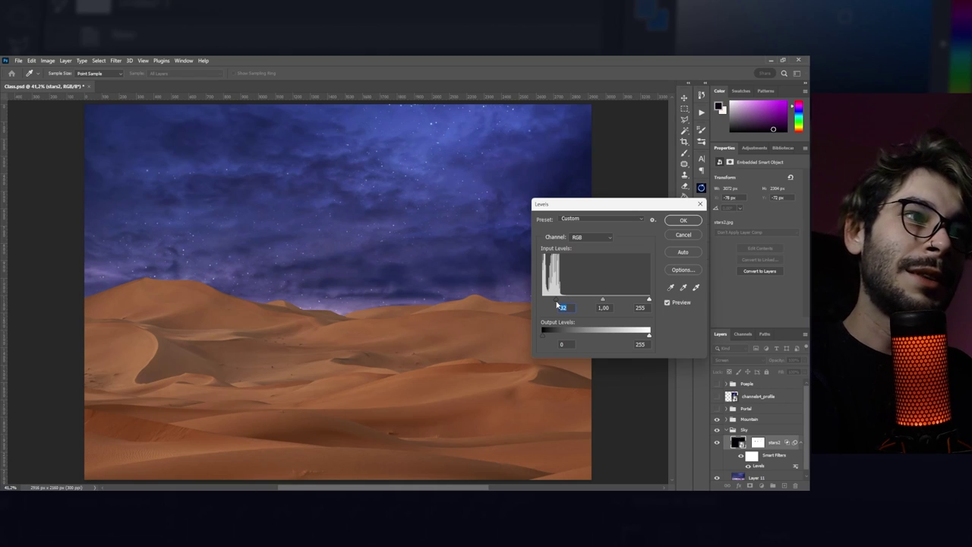
key(Return)
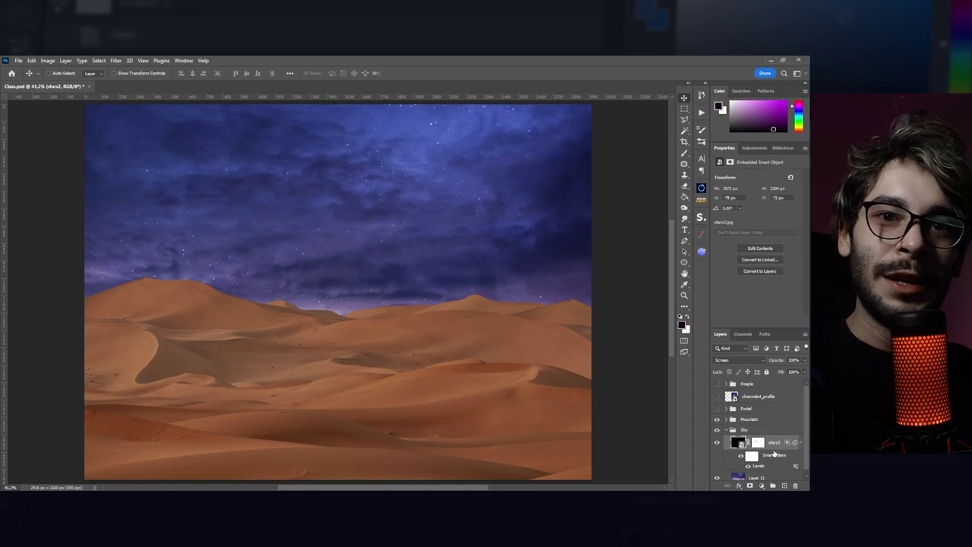
click(784, 486)
click(725, 362)
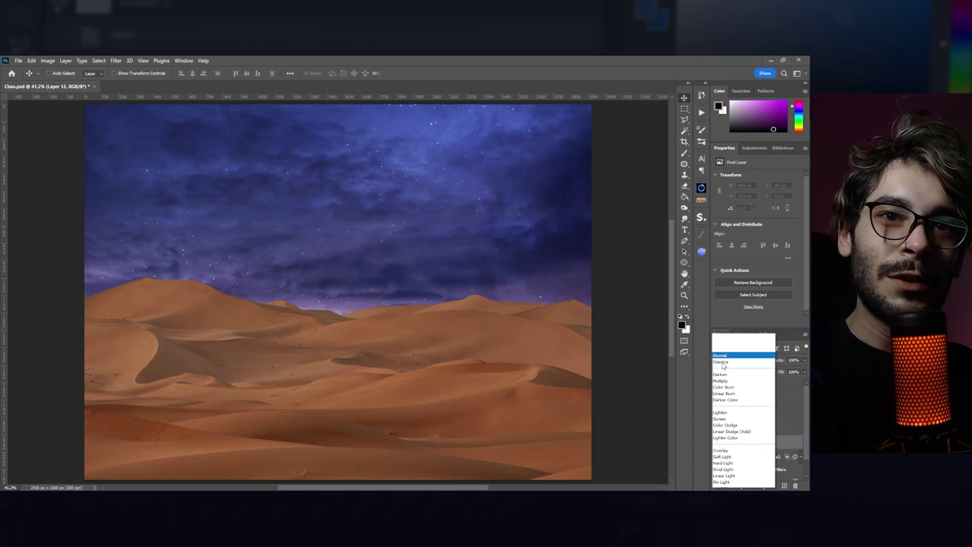
click(724, 351)
Paint a soft magenta glow along the dune horizon on the Screen layer.
drag(761, 112, 769, 89)
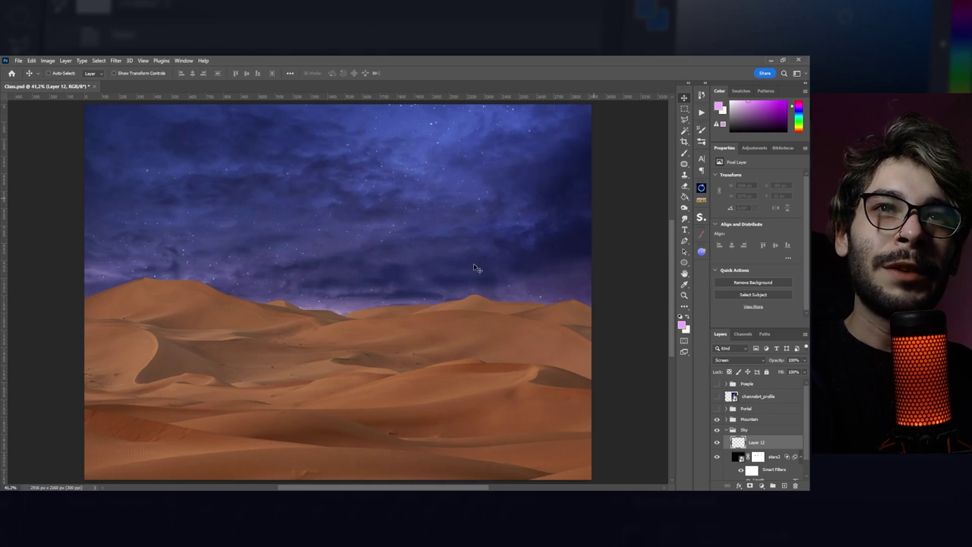
scroll(426, 305, down, 4)
key(b)
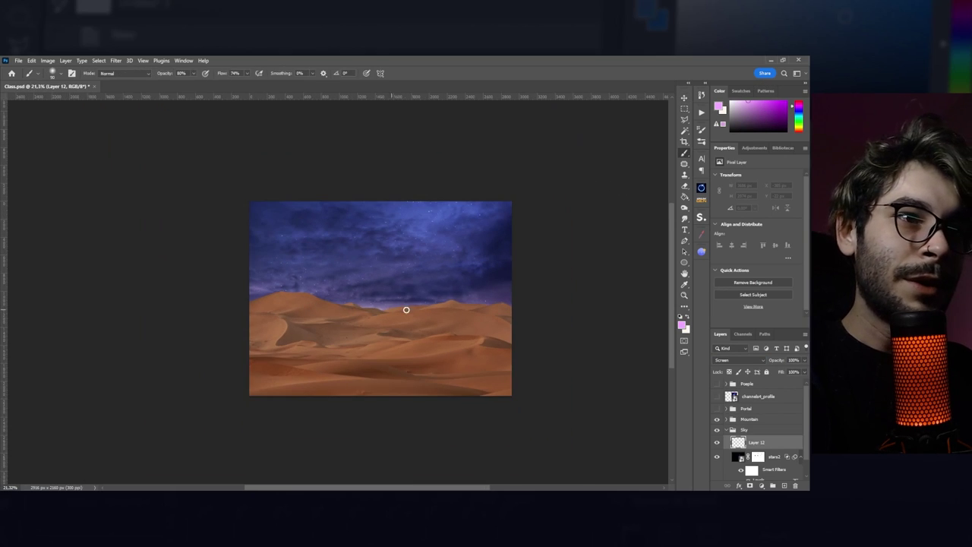
drag(506, 344, 75, 354)
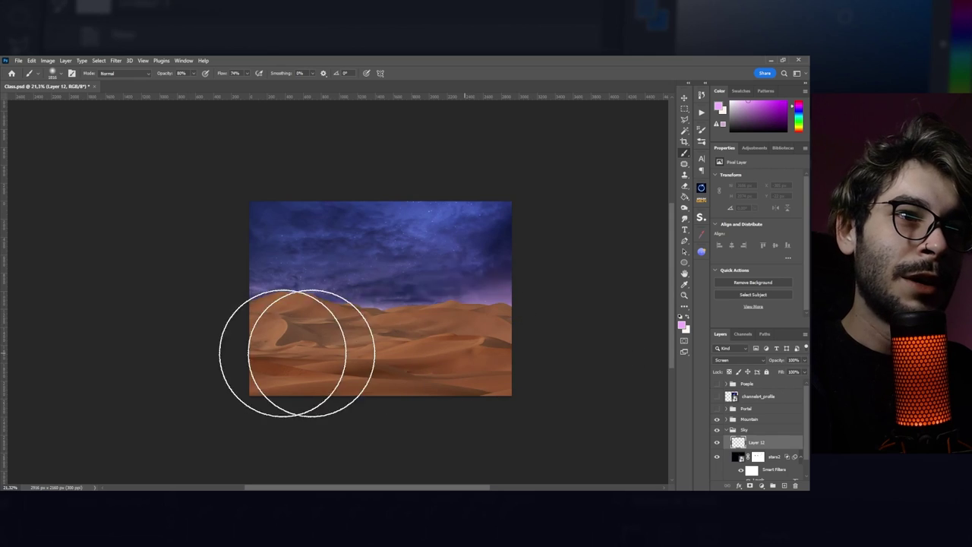
key(ctrl+z)
key(ctrl+shift+z)
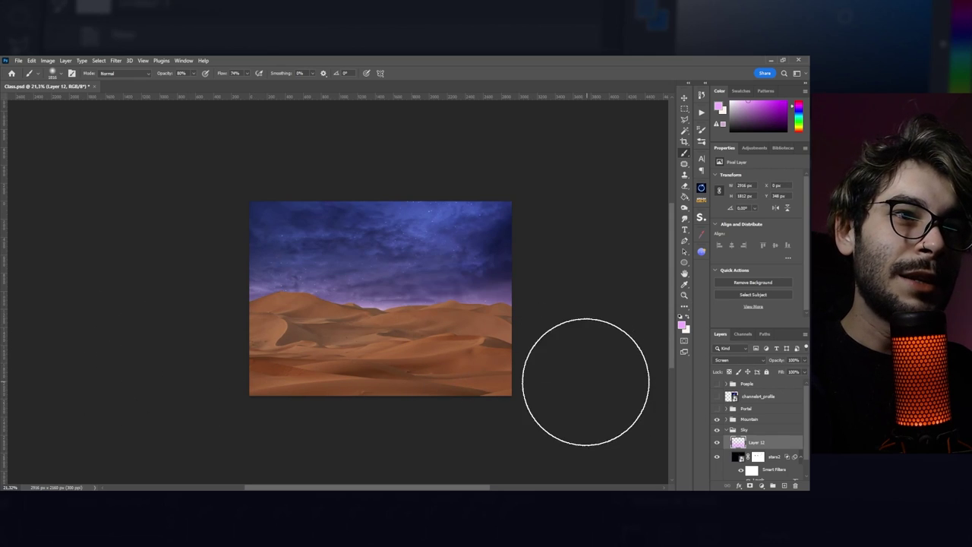
key(ctrl+z)
key(ctrl+shift+z)
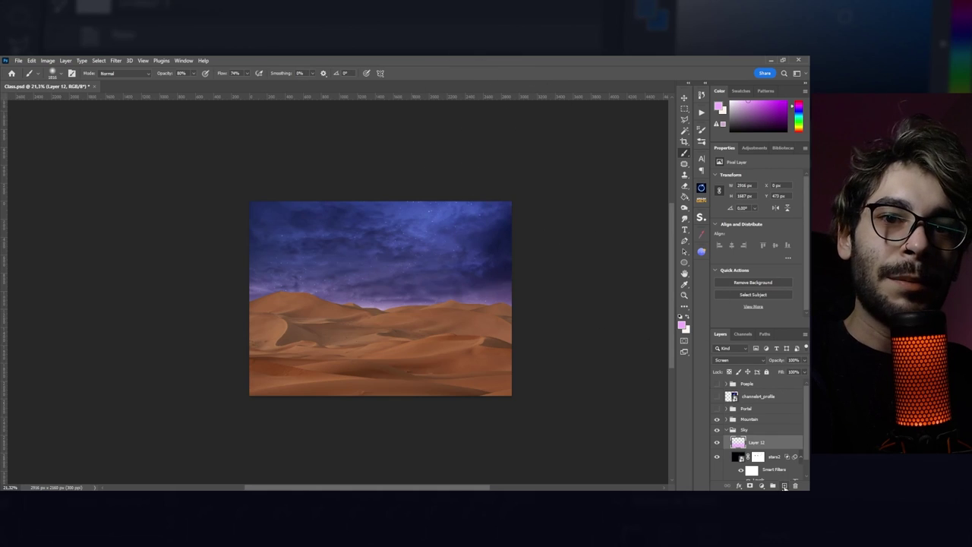
Add Layer 13 with default colours and a larger brush, keeping Layers 12 and 13 visible.
click(785, 486)
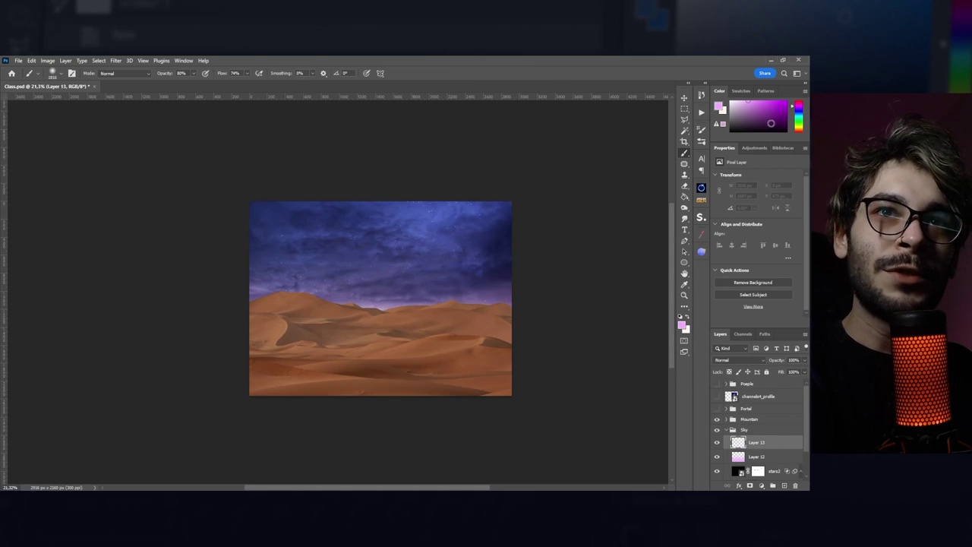
key(d)
drag(287, 202, 310, 213)
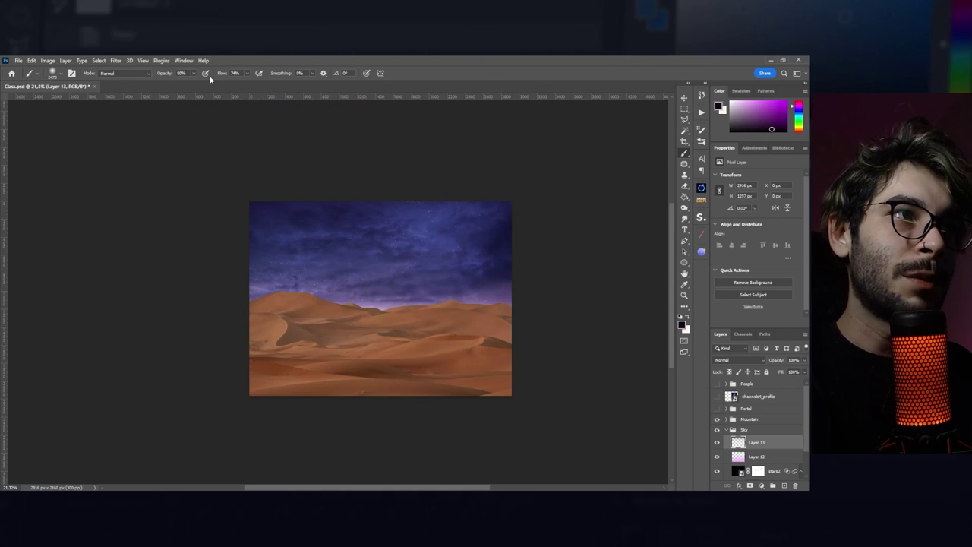
key(v)
scroll(392, 304, up, 2)
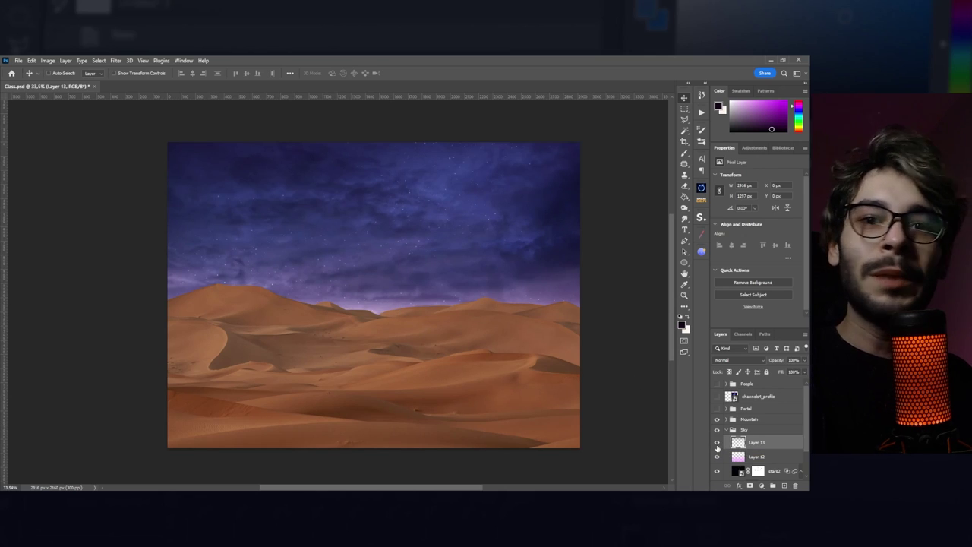
click(716, 446)
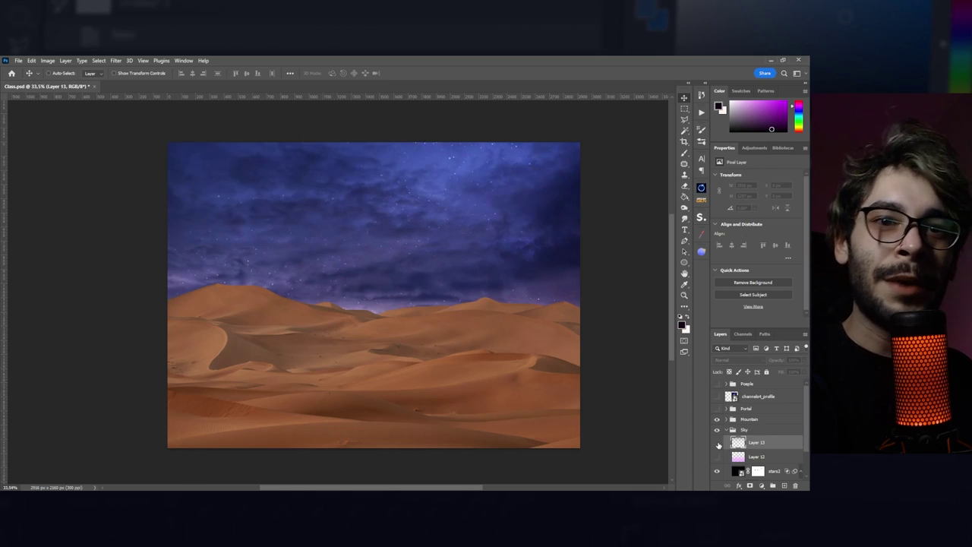
drag(717, 444, 717, 457)
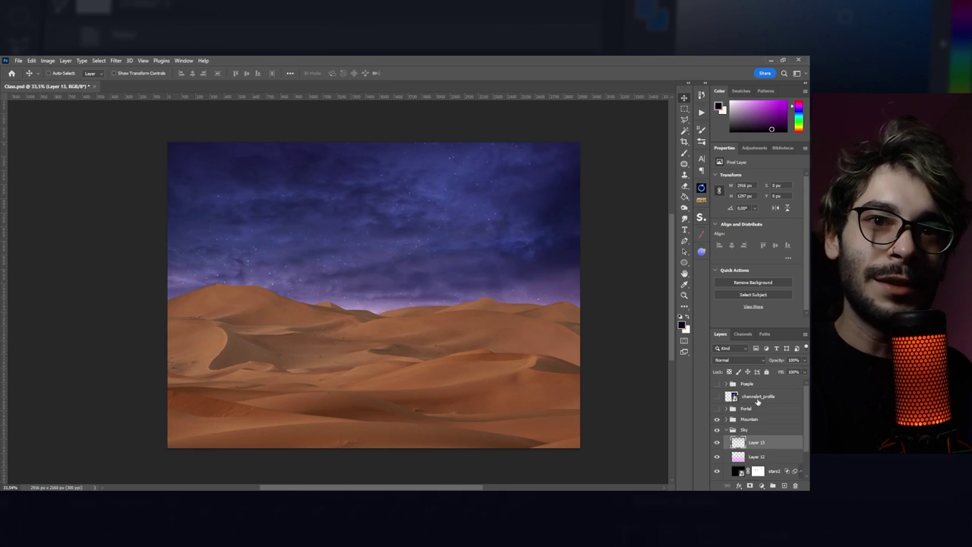
click(727, 430)
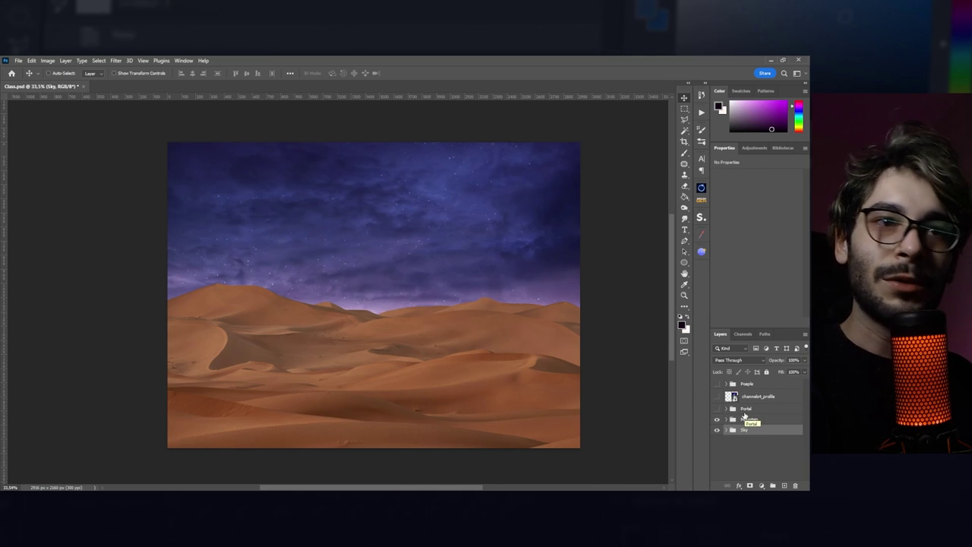
Add a dark grey Solid Color fill layer above the Poeple group in Color mode.
click(745, 420)
click(748, 384)
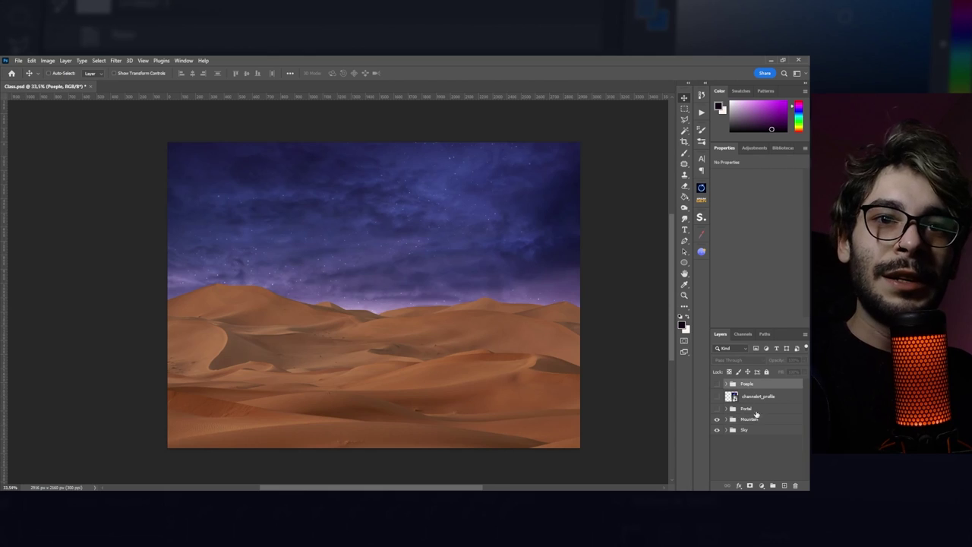
click(762, 485)
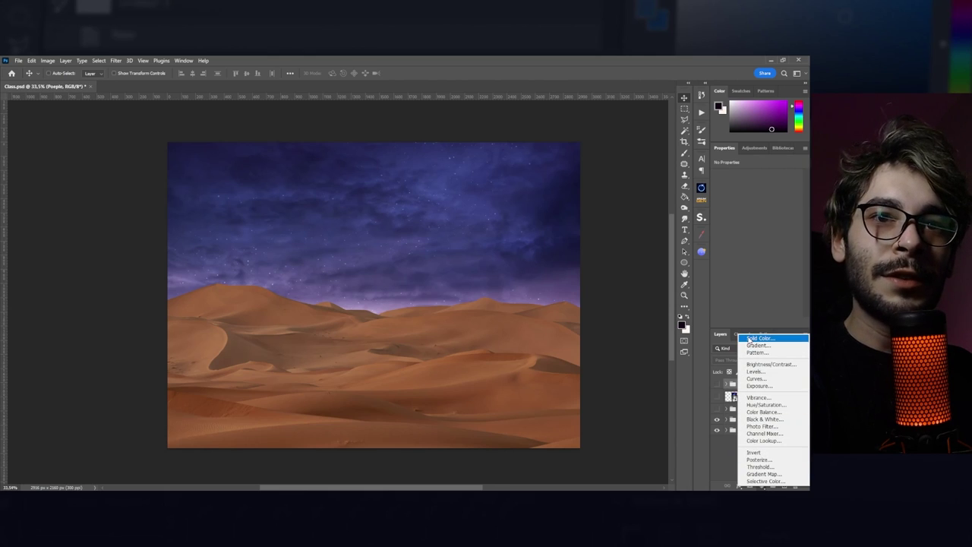
click(760, 338)
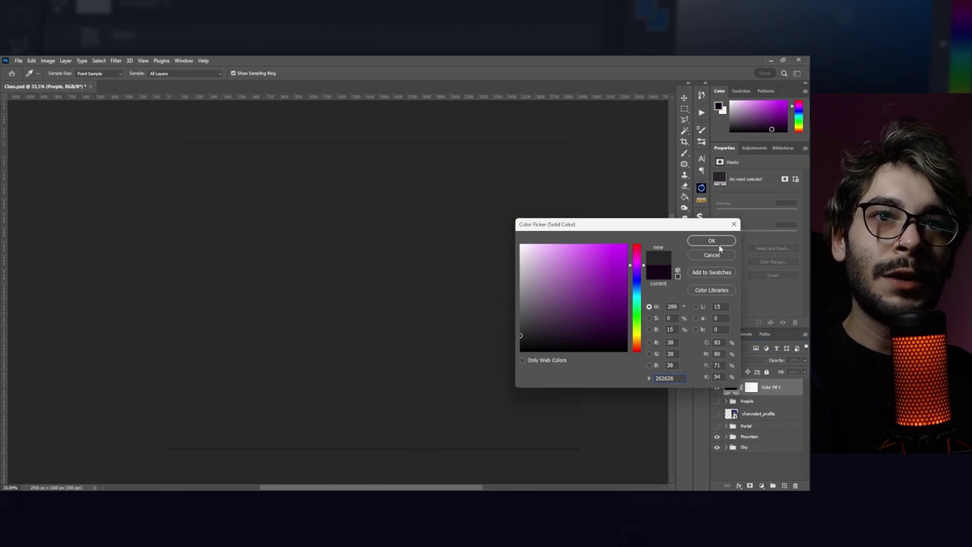
click(712, 240)
click(735, 359)
click(717, 478)
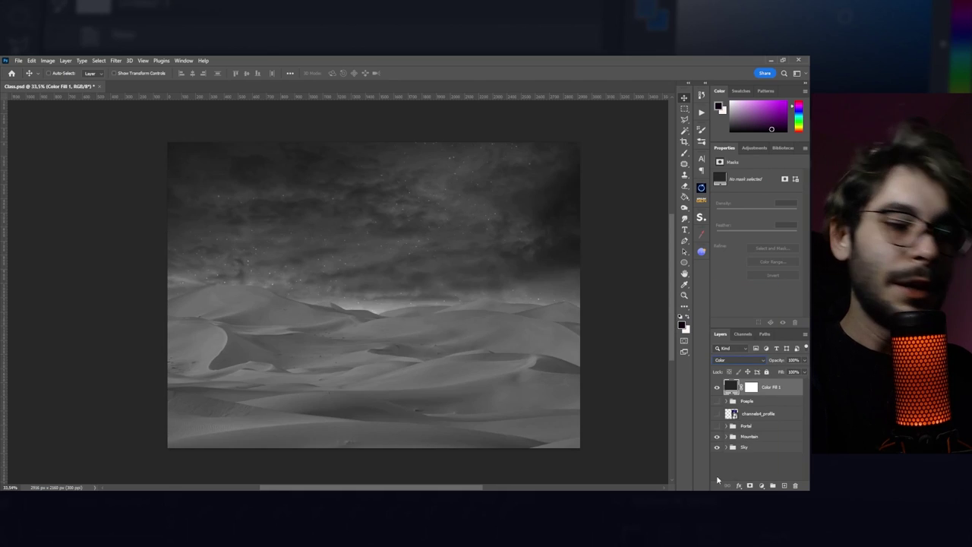
Duplicate the fill as a Luminosity layer and hide both Color Fill layers.
key(ctrl+j)
click(744, 360)
click(708, 482)
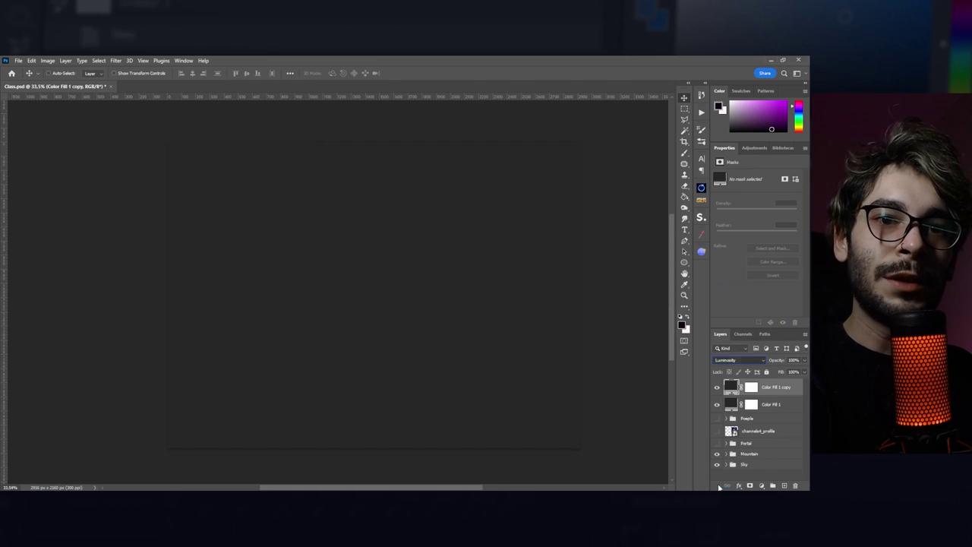
click(717, 388)
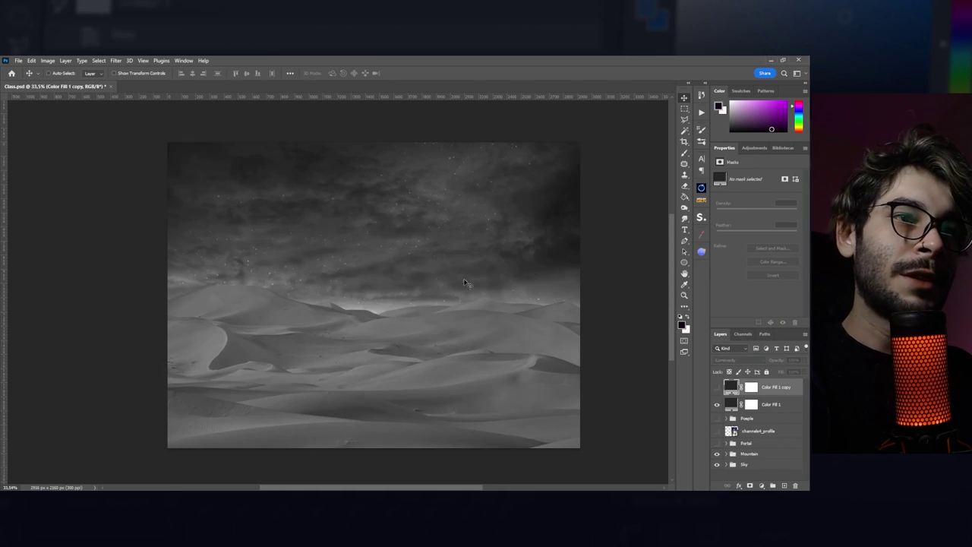
scroll(384, 309, up, 2)
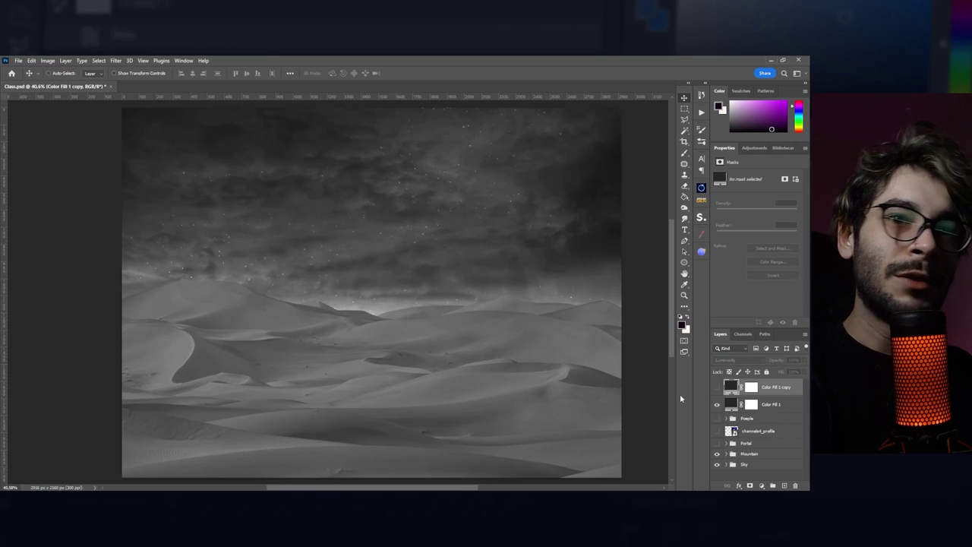
click(719, 389)
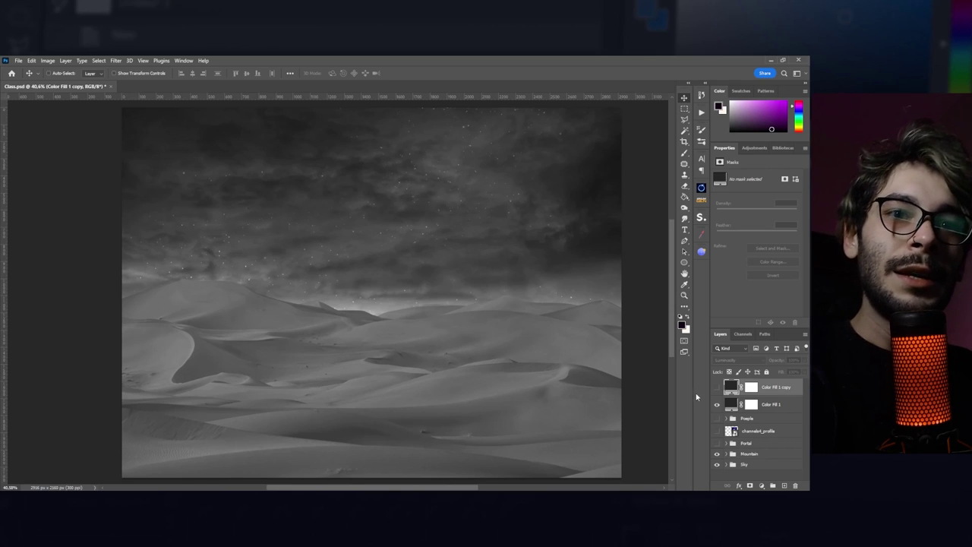
click(718, 406)
click(718, 388)
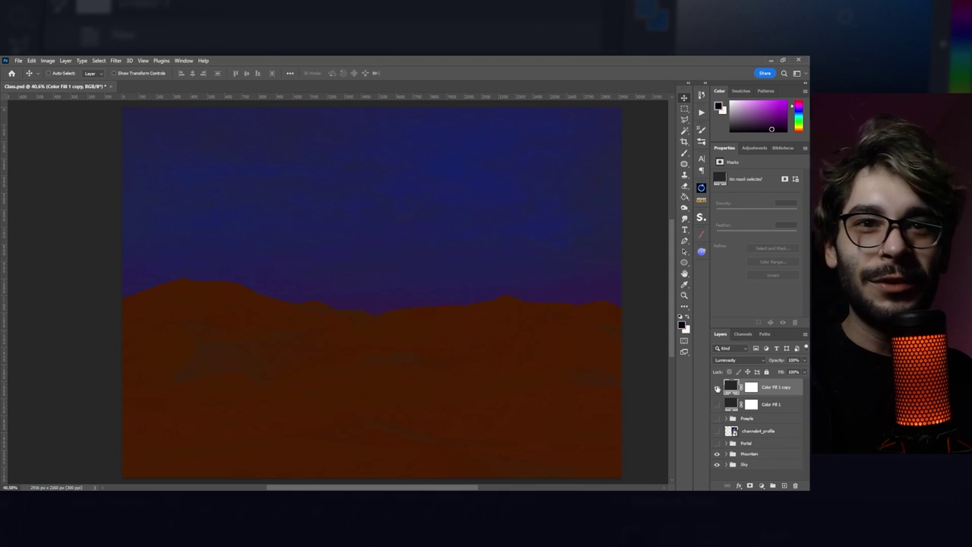
key(ctrl+comma)
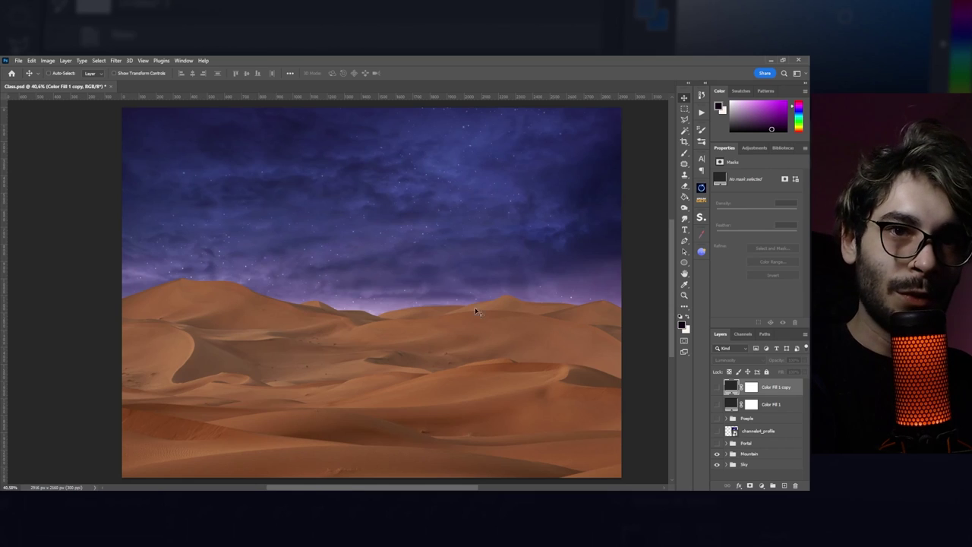
click(727, 454)
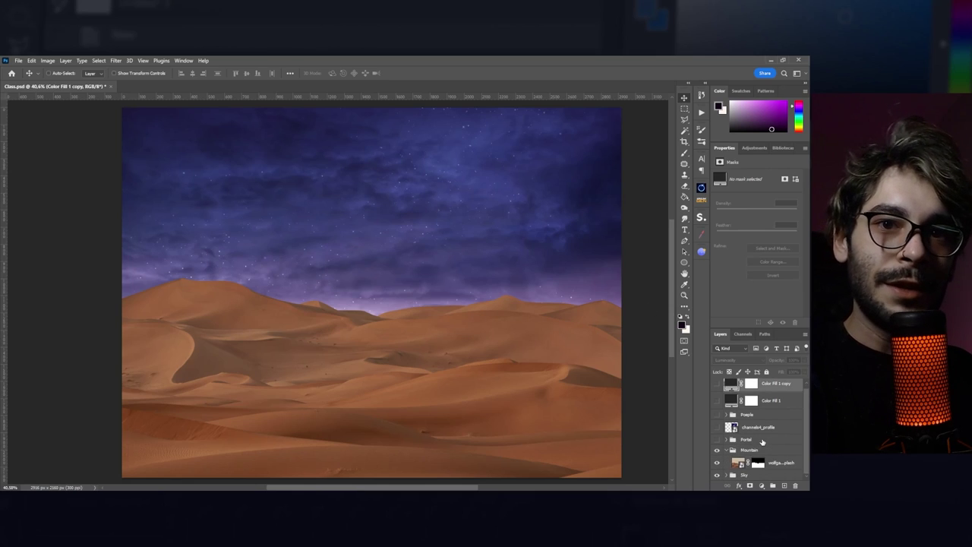
Add a Curves layer with its top point pulled down and a Color Balance layer to the dunes.
click(772, 463)
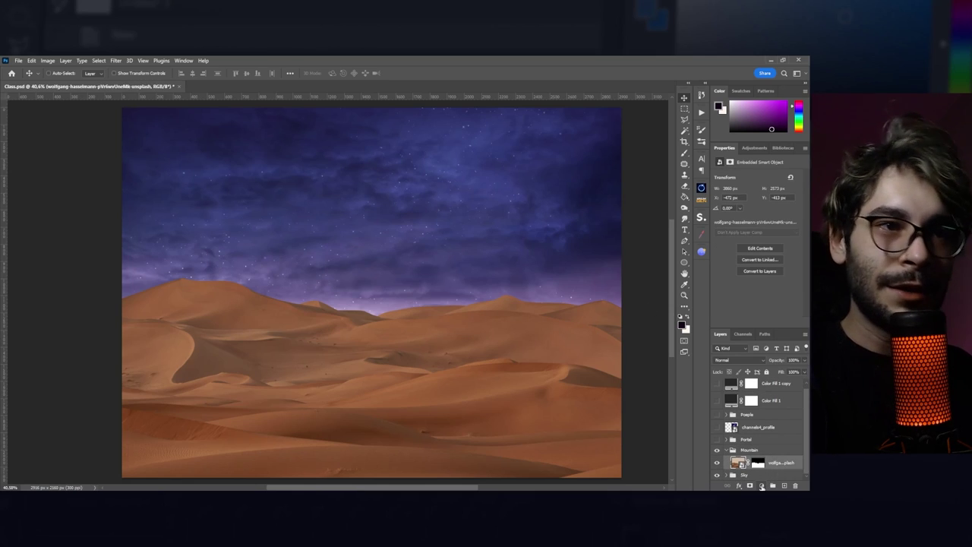
click(762, 487)
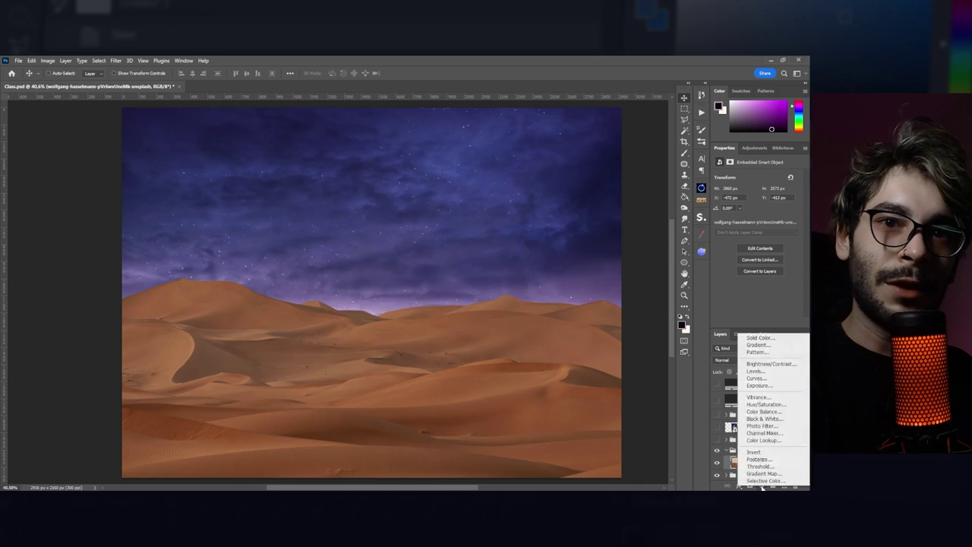
click(770, 384)
drag(795, 197, 795, 229)
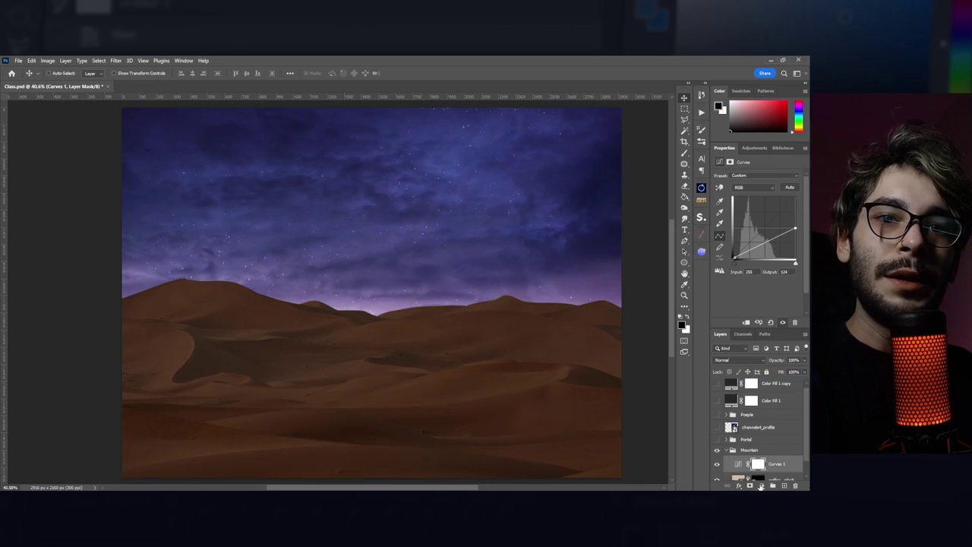
click(762, 487)
click(767, 410)
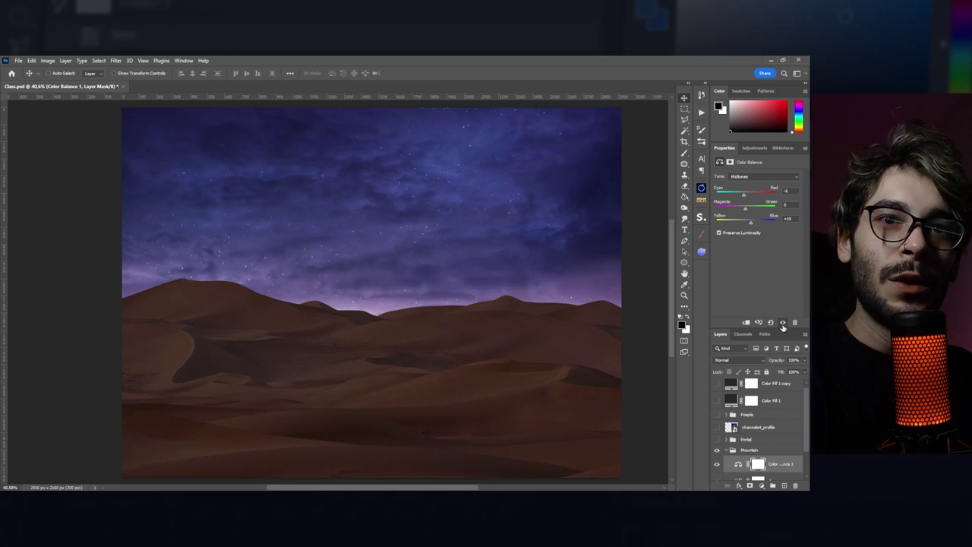
Try Blend If on the Curves layer, cancel, compare it on and off, and collapse Mountain.
scroll(775, 418, down, 2)
click(795, 448)
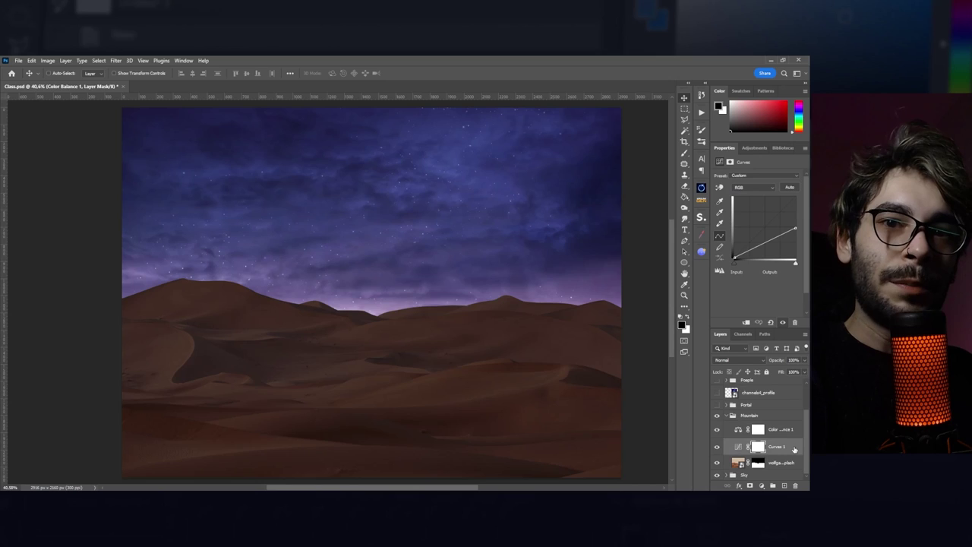
double_click(794, 448)
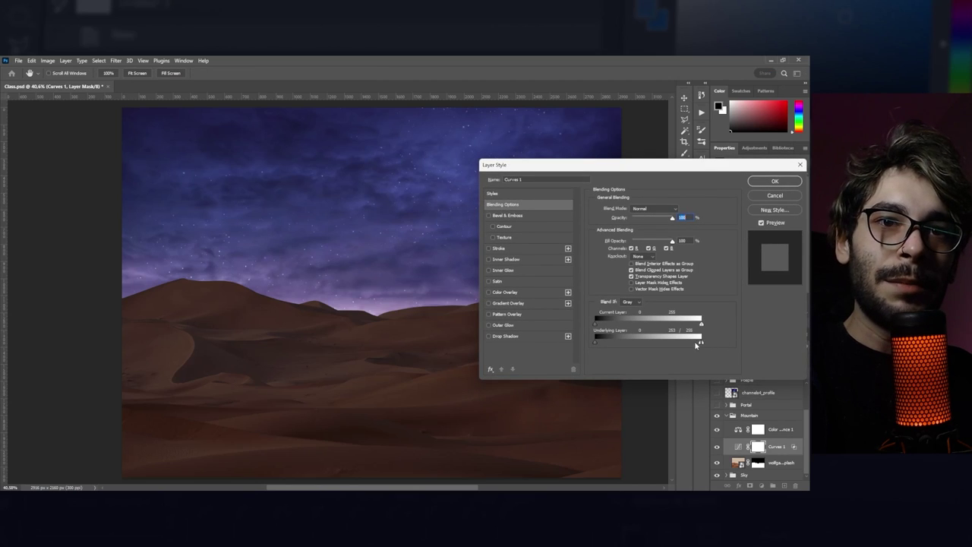
drag(702, 343, 600, 347)
key(Escape)
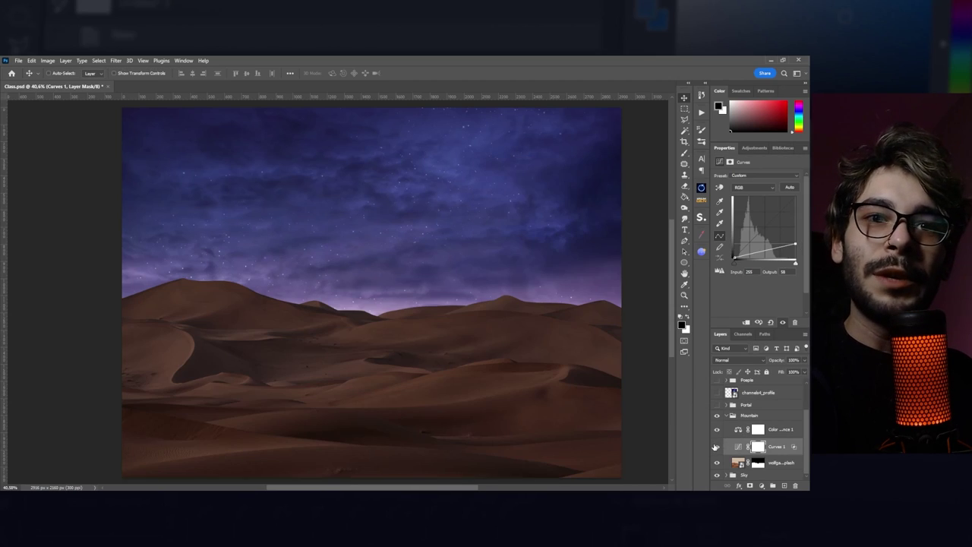
click(717, 446)
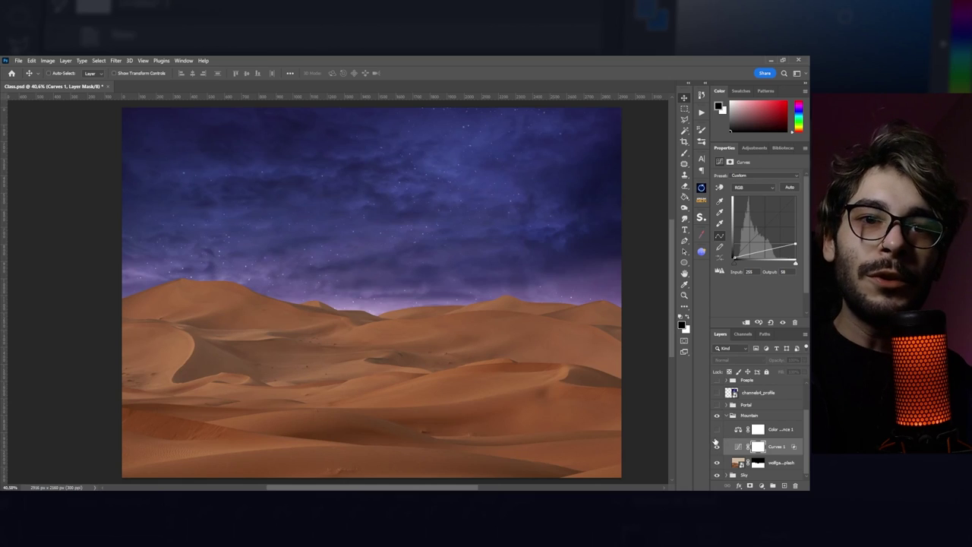
click(716, 447)
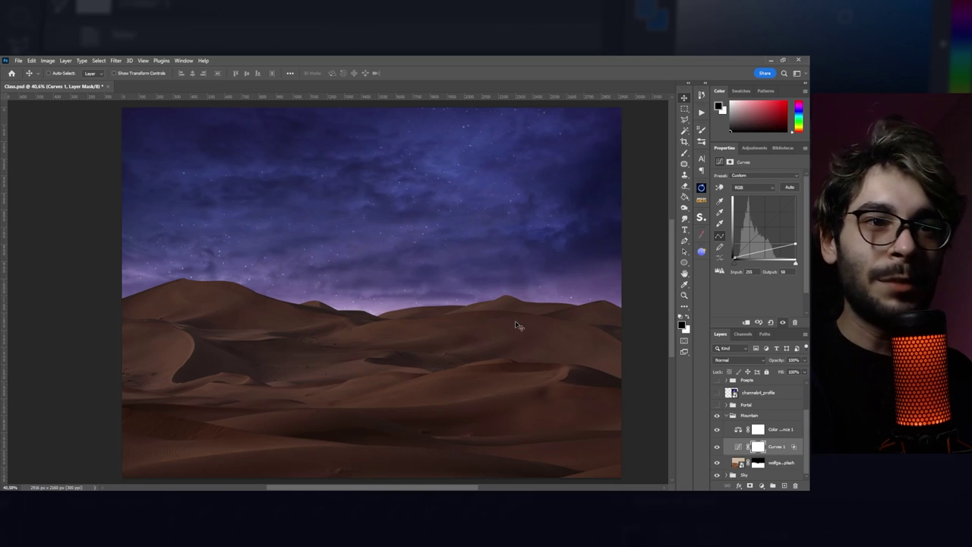
click(733, 419)
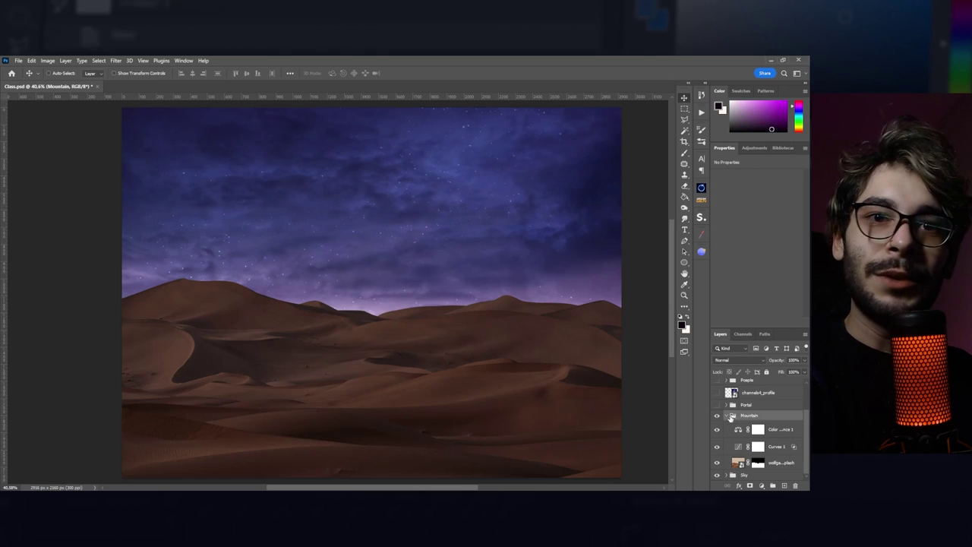
click(728, 417)
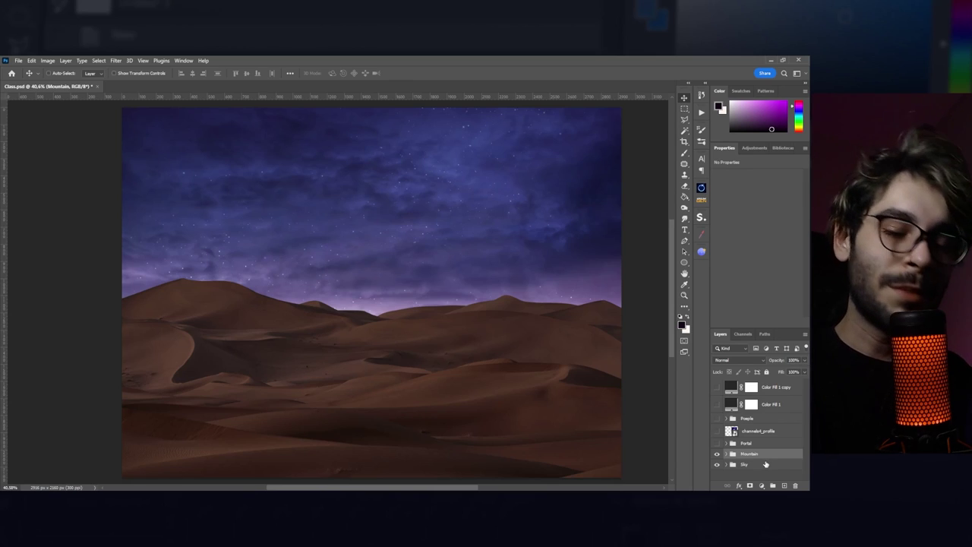
Show the Portal arch and Alt-drag copies of the dunes' Curves and Color Balance above Layer 6.
click(716, 443)
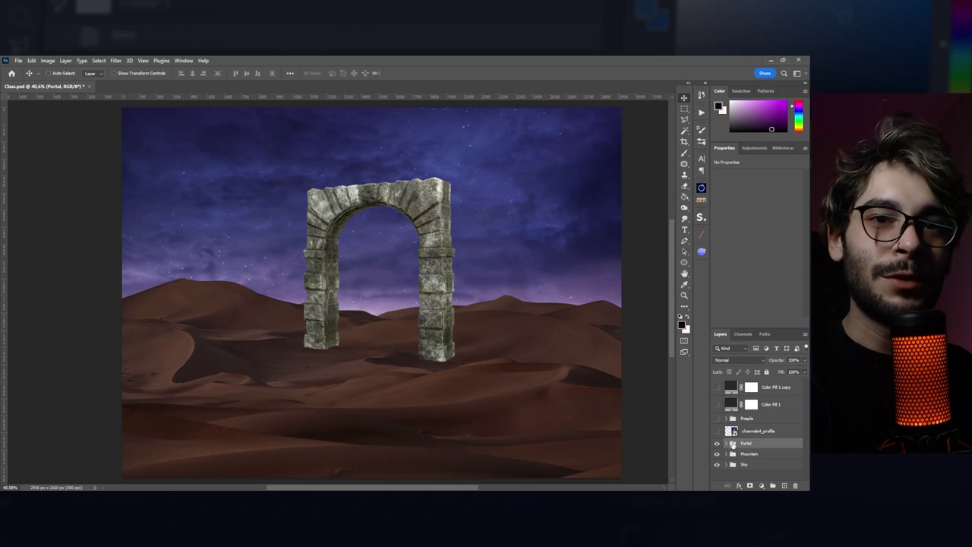
click(727, 444)
click(756, 456)
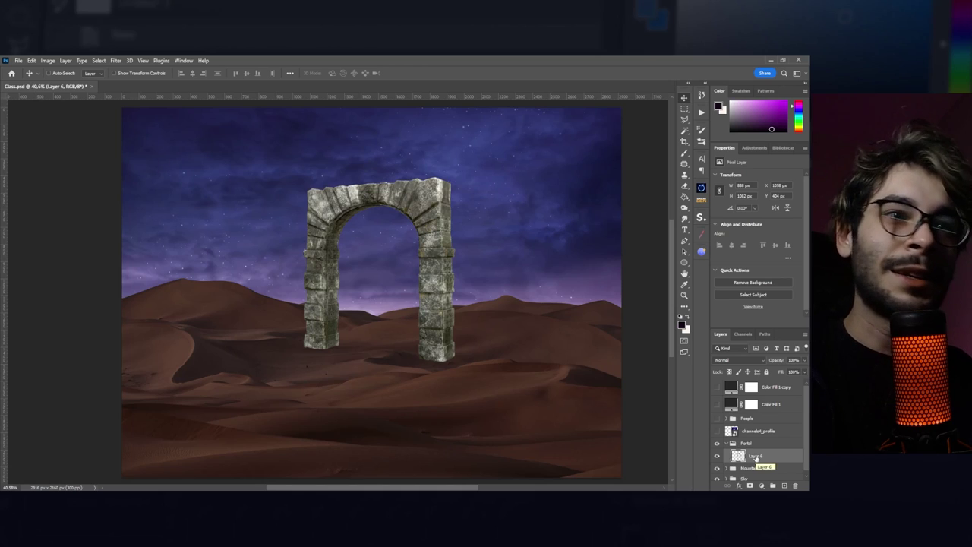
click(727, 467)
scroll(764, 448, down, 2)
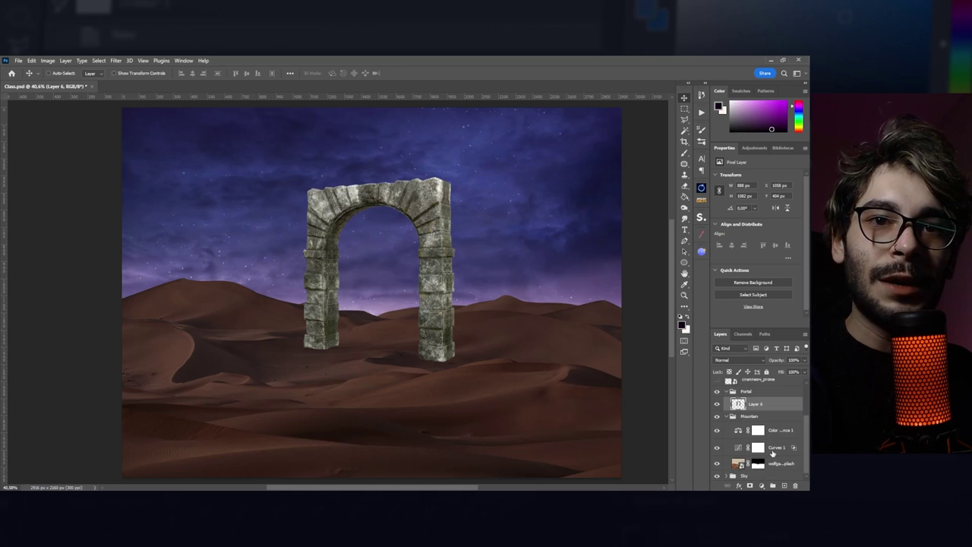
click(776, 432)
drag(779, 434, 778, 402)
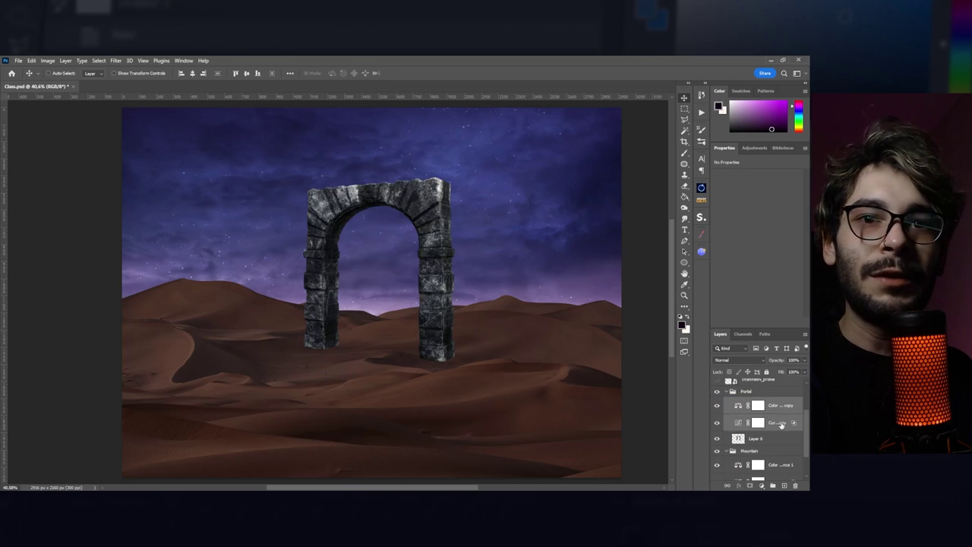
Raise the copied Curves' white point slightly to brighten the arch.
click(782, 426)
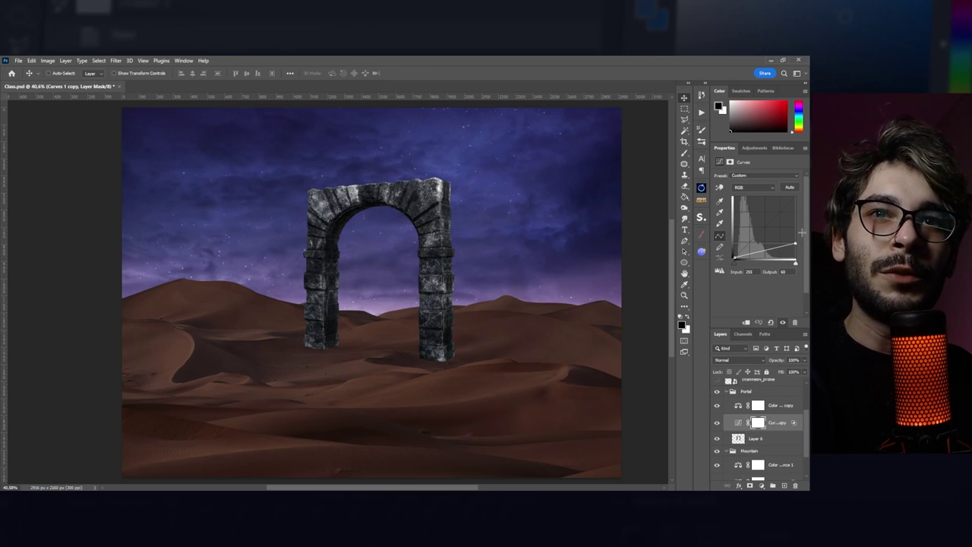
drag(802, 234, 806, 224)
click(783, 408)
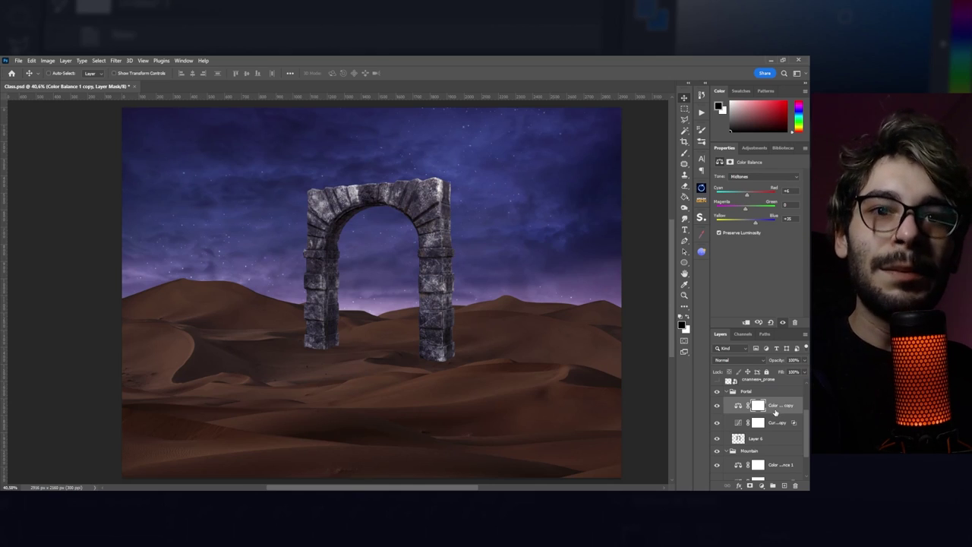
click(727, 392)
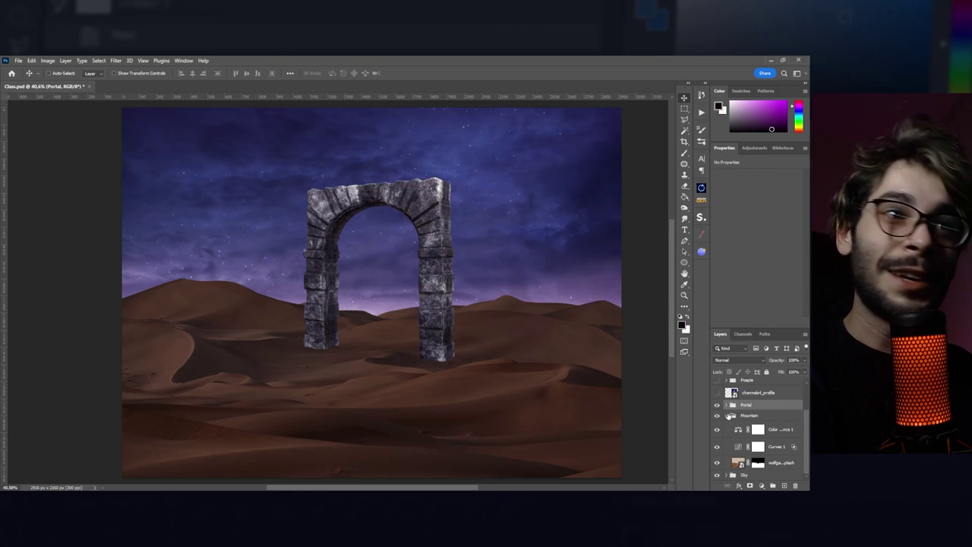
Add a mask to arch Layer 6 and choose the Paint_texture 01 brush for the pillar bases.
click(727, 404)
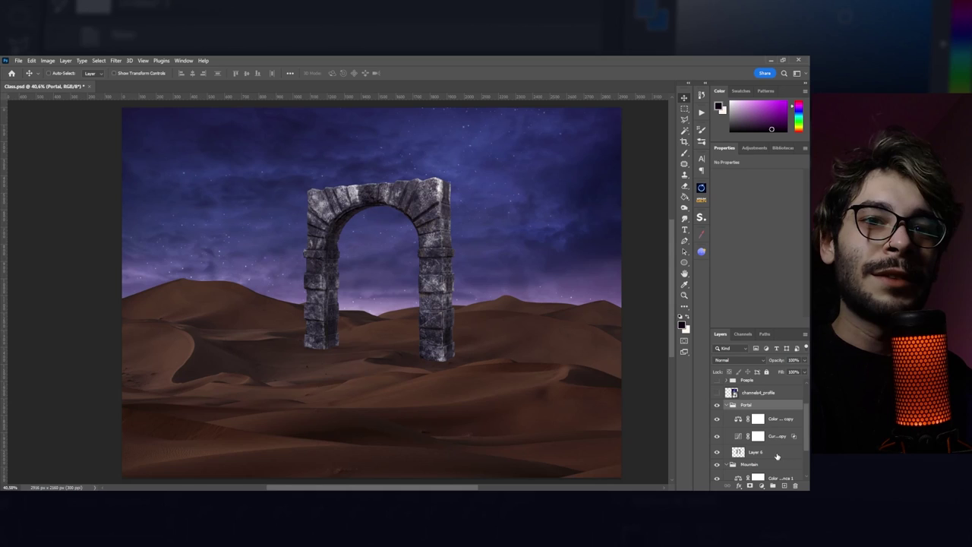
click(784, 485)
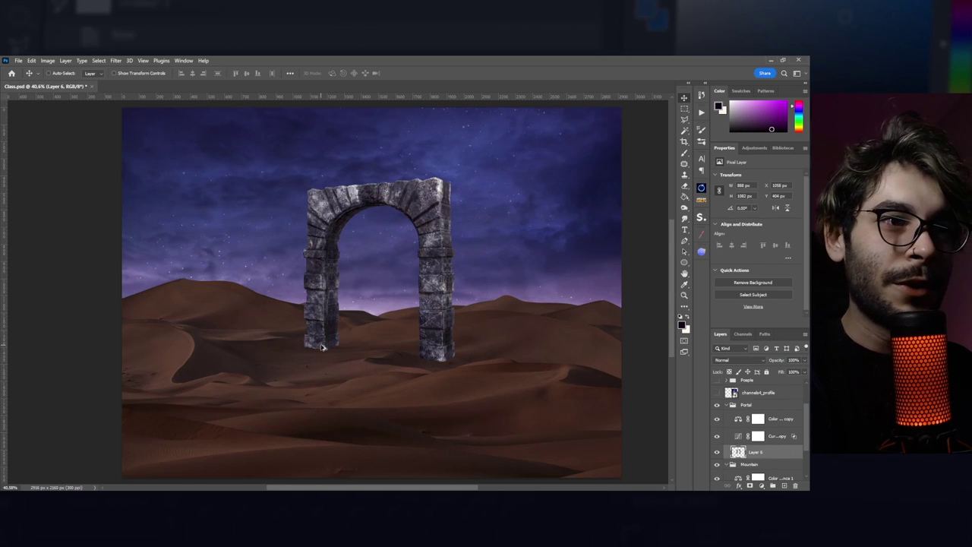
scroll(319, 357, up, 3)
scroll(324, 360, up, 3)
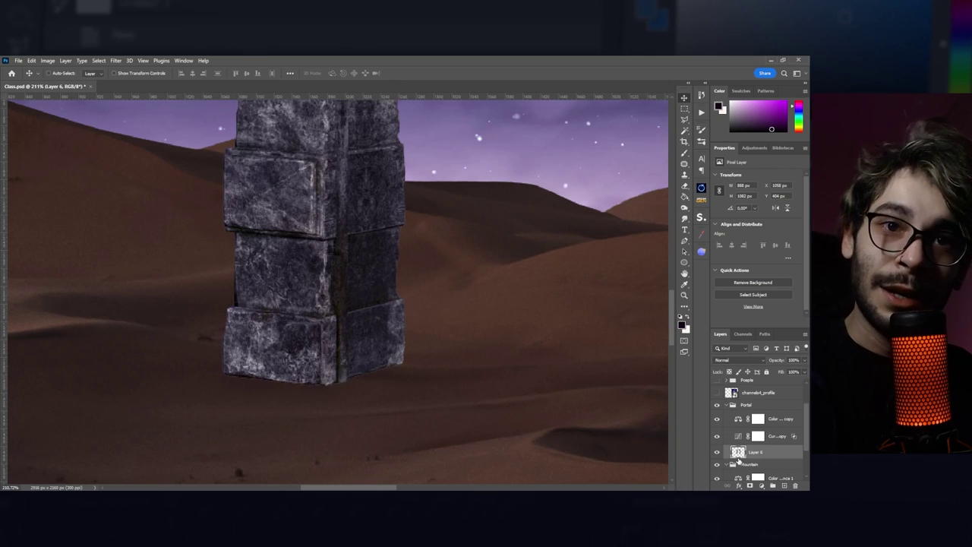
click(762, 486)
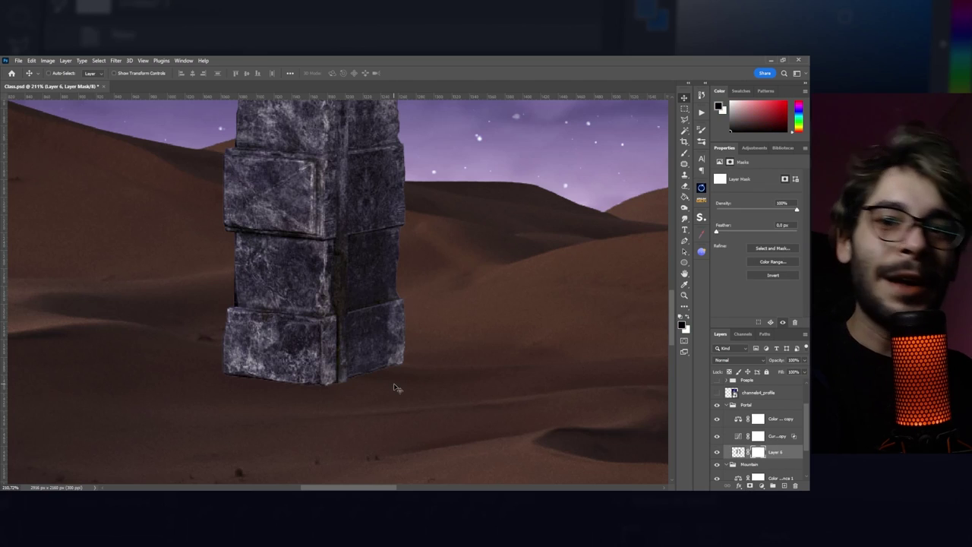
key(b)
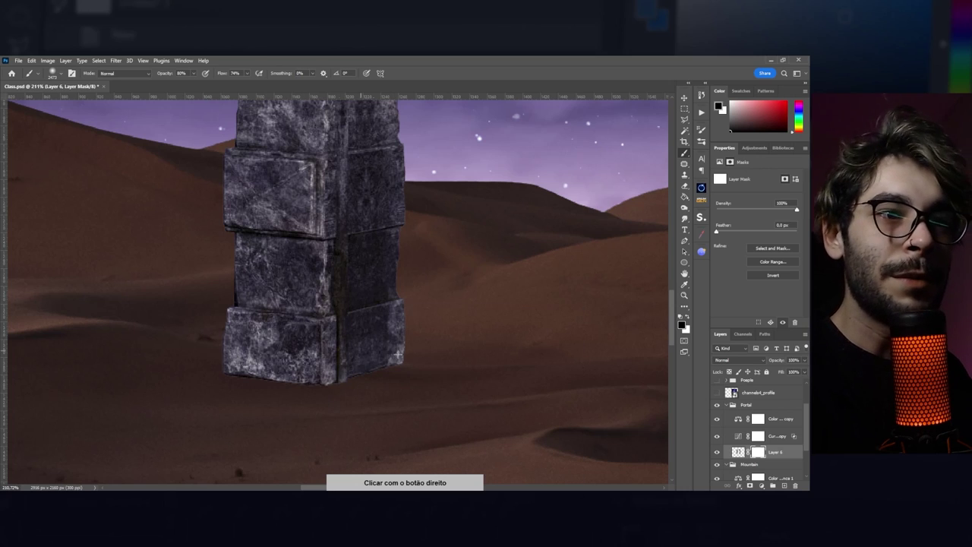
right_click(275, 280)
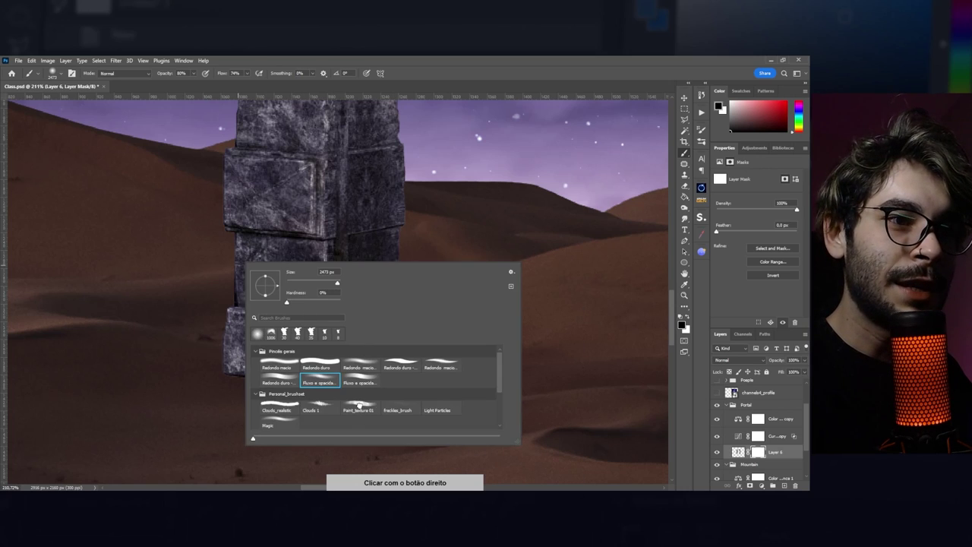
double_click(360, 406)
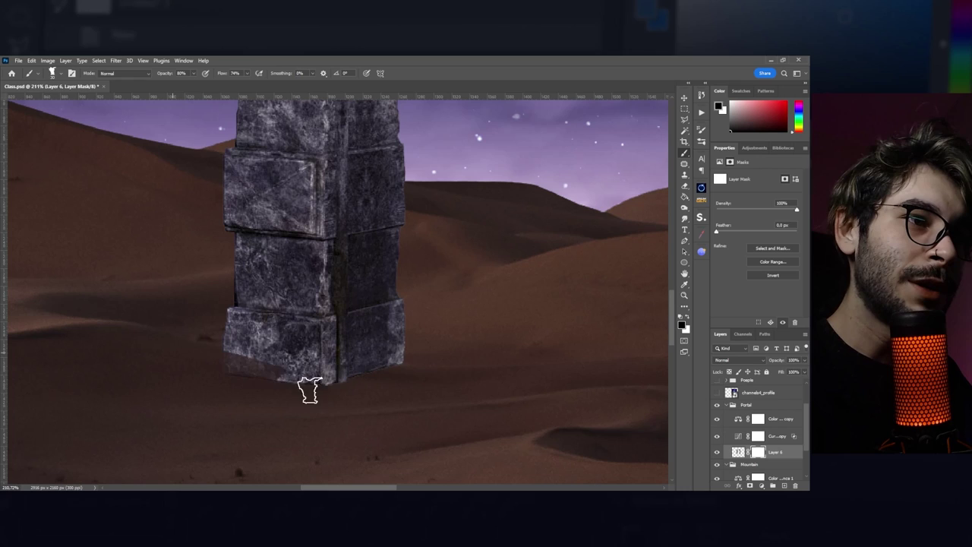
key(v)
key(ctrl+0)
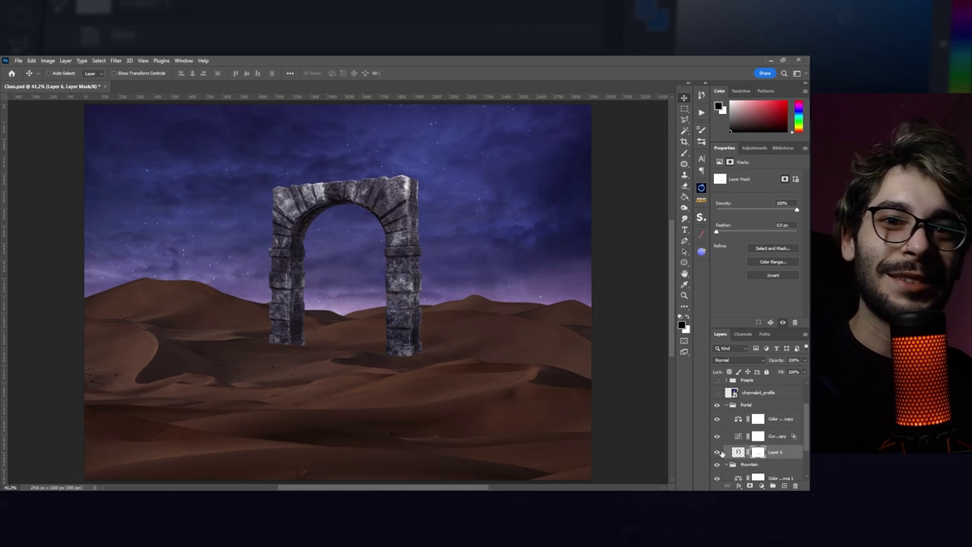
click(728, 465)
Collapse the Portal group, then show and select the swirling portal layer.
click(726, 405)
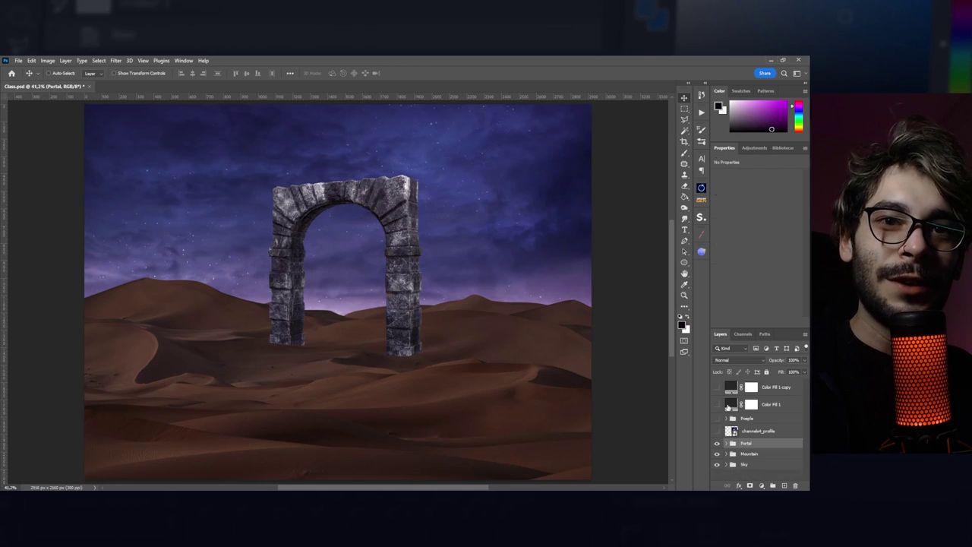
click(717, 431)
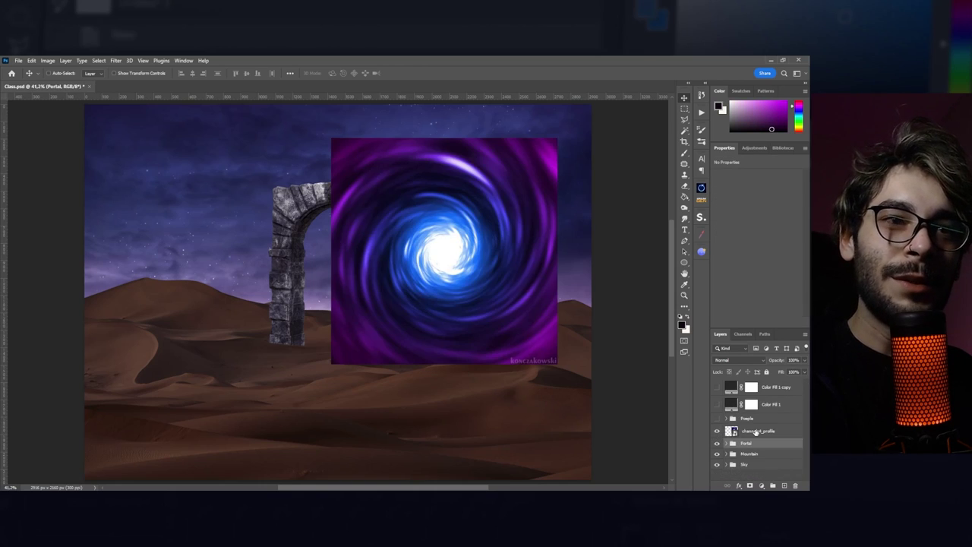
click(756, 431)
scroll(537, 331, up, 2)
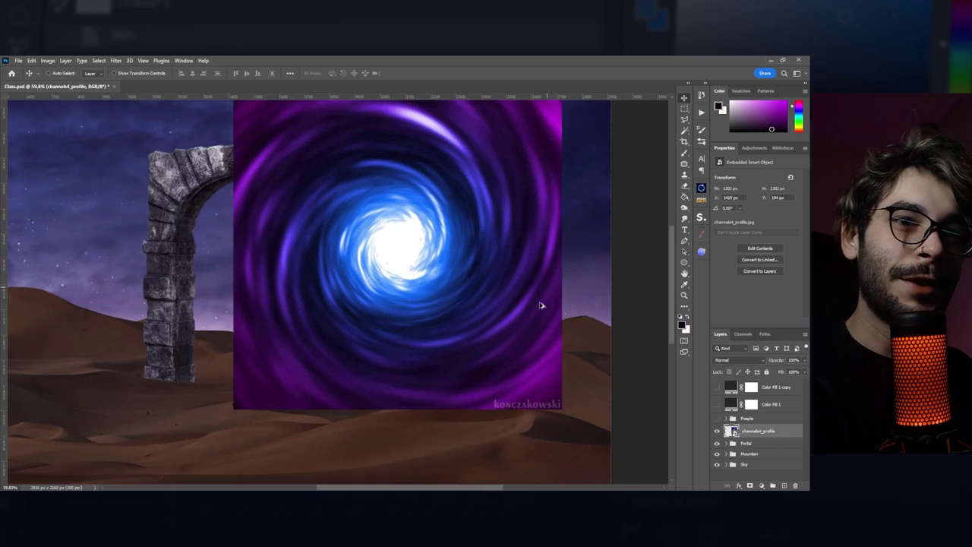
scroll(542, 303, up, 1)
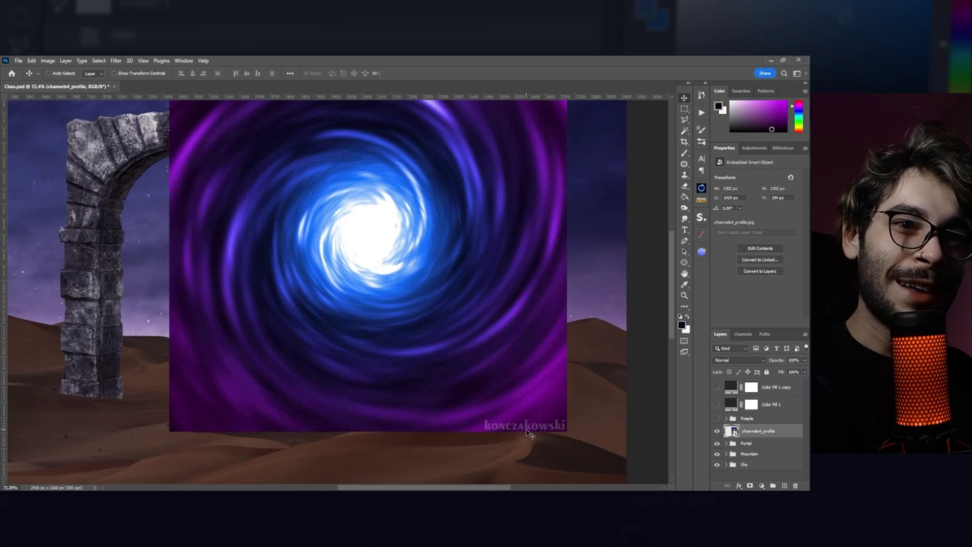
scroll(524, 419, down, 1)
scroll(545, 404, down, 1)
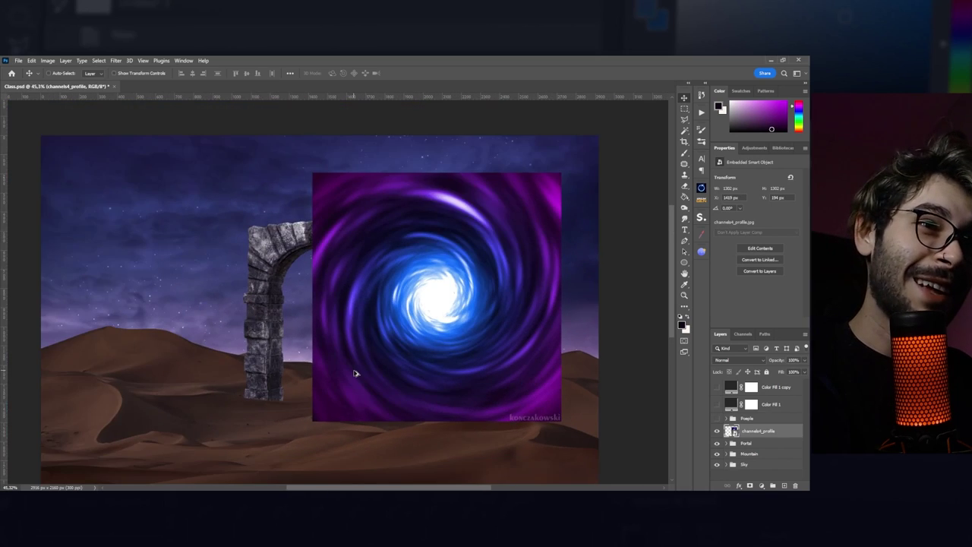
scroll(357, 373, up, 1)
Scale the swirl over the arch opening and skew its right side up in perspective.
key(ctrl+t)
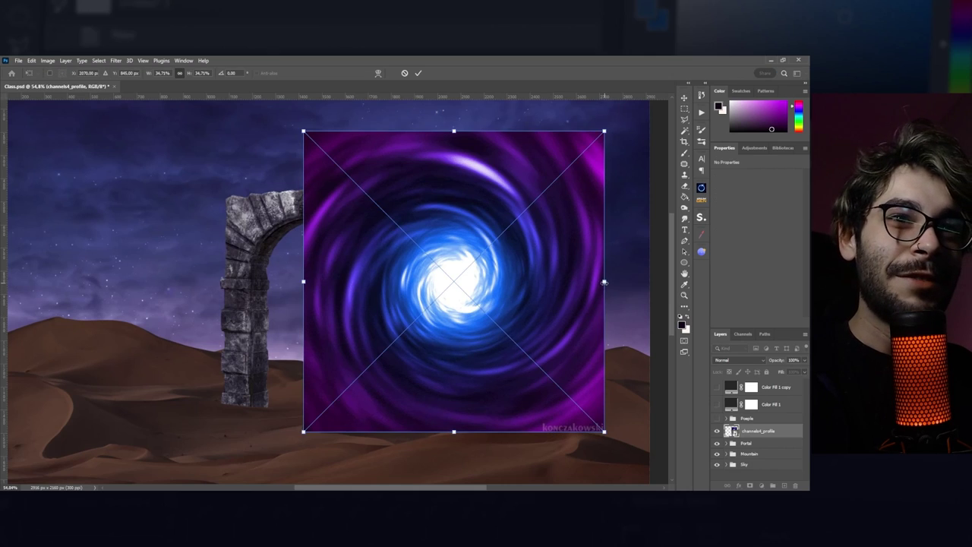
drag(605, 281, 562, 288)
drag(487, 321, 381, 350)
drag(431, 327, 441, 322)
right_click(408, 292)
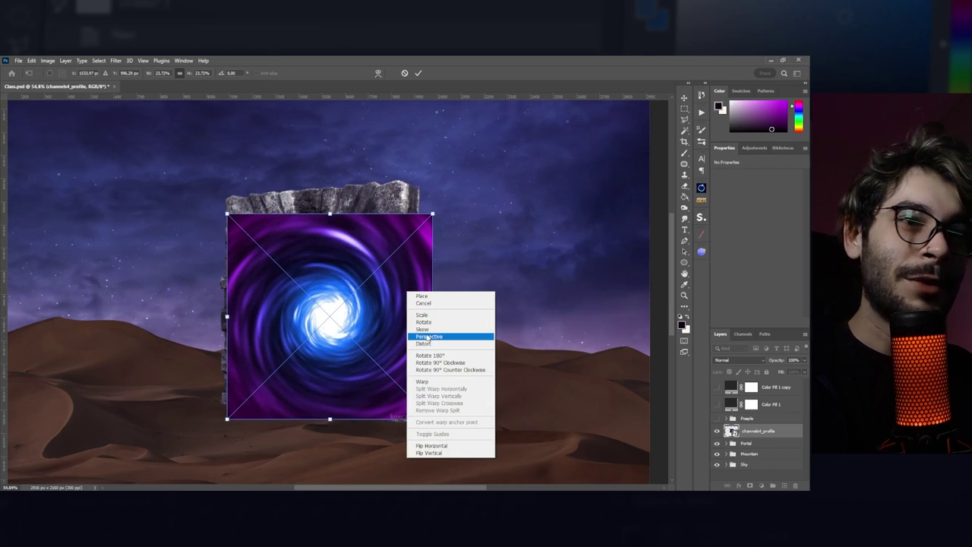
click(428, 337)
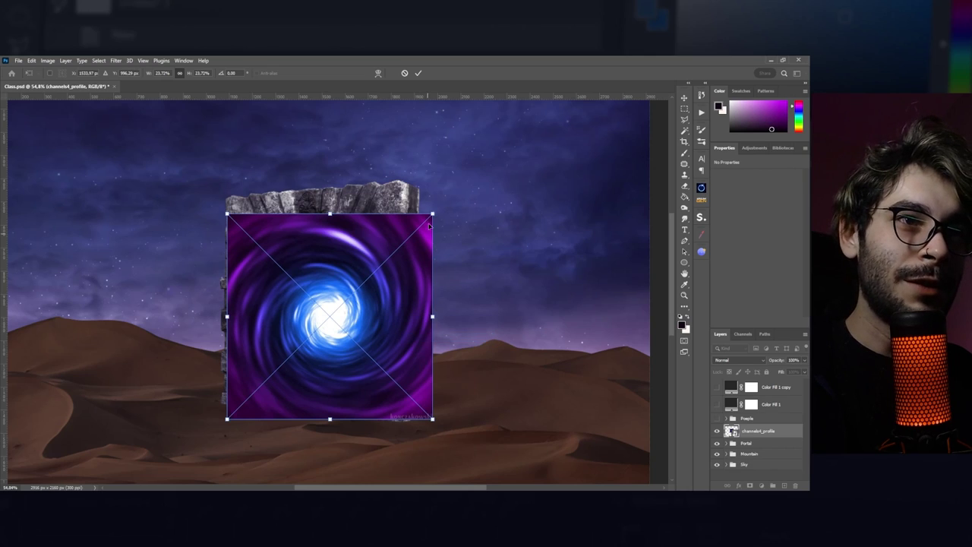
drag(433, 213, 431, 201)
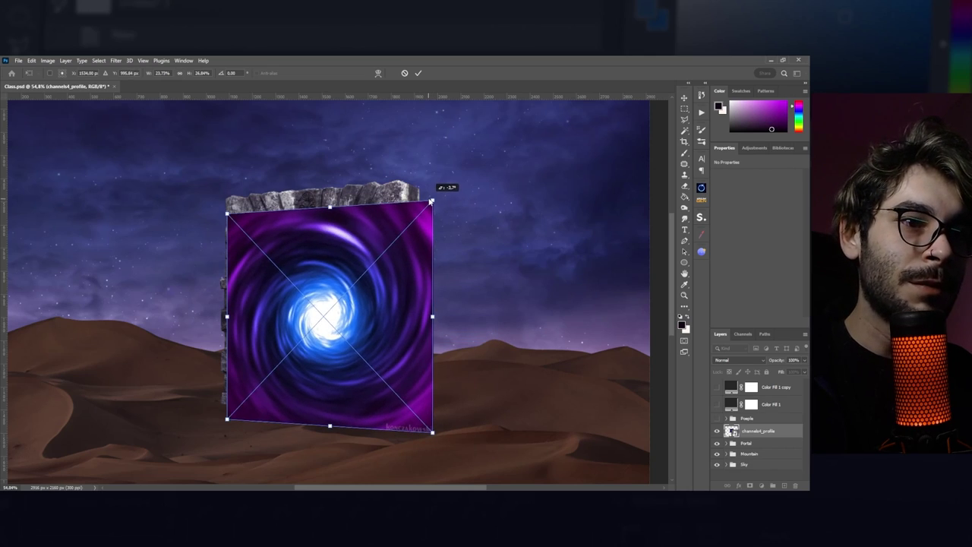
key(Return)
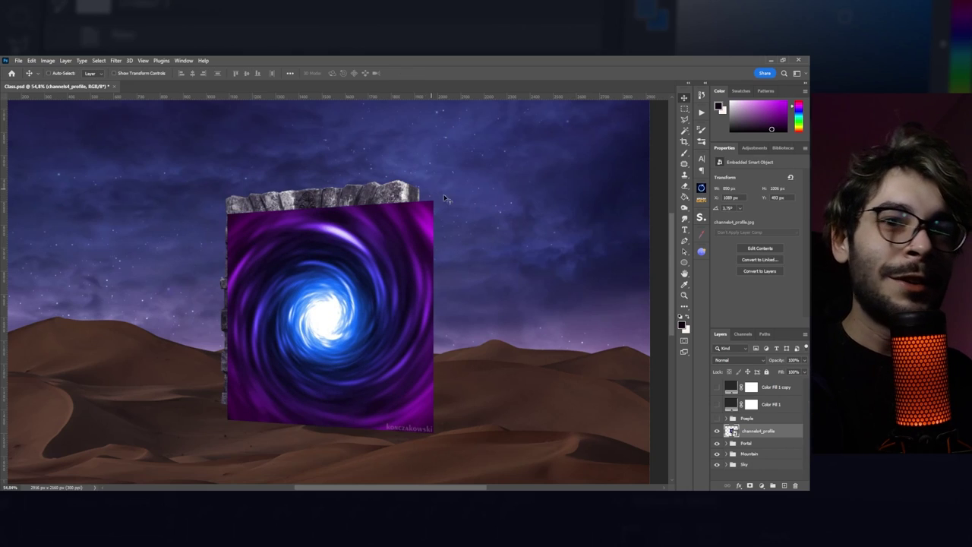
Reorder the swirl layer so it ends up above the Portal group.
drag(753, 431, 754, 447)
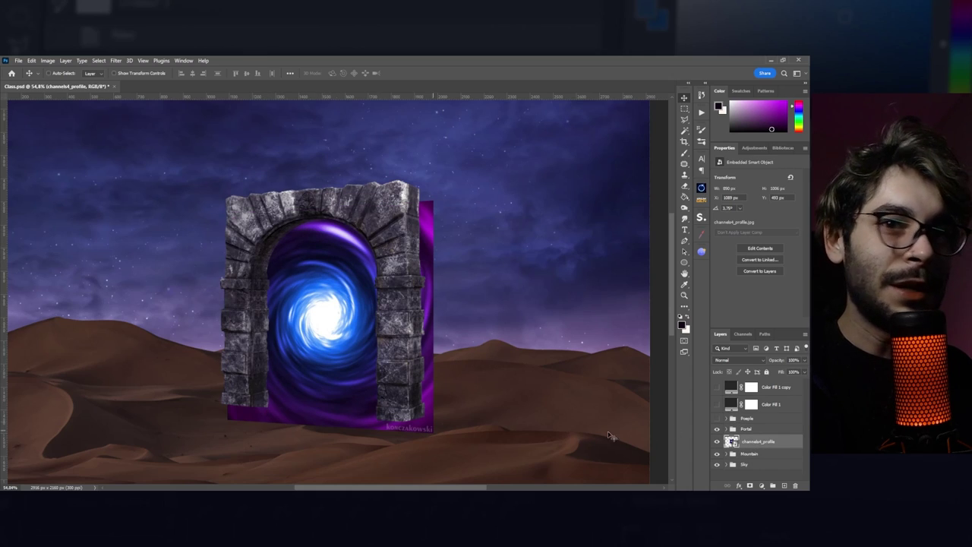
drag(747, 442, 749, 425)
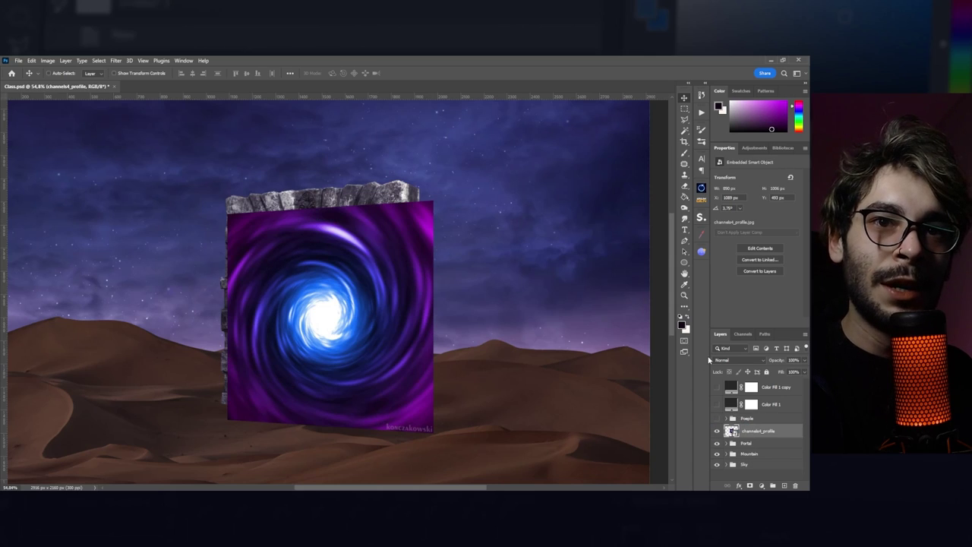
click(719, 361)
Set the swirl layer to Screen blend mode and add a layer mask.
click(717, 355)
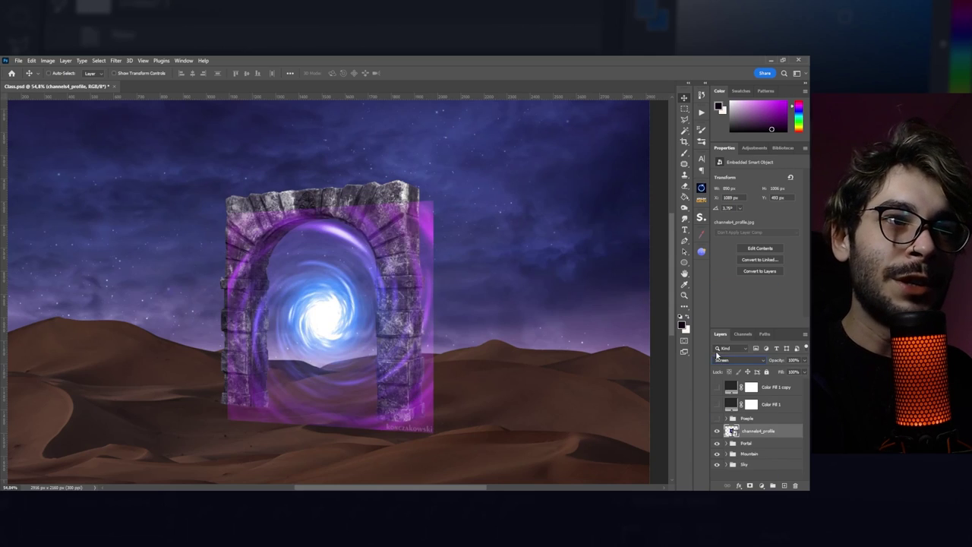
click(749, 485)
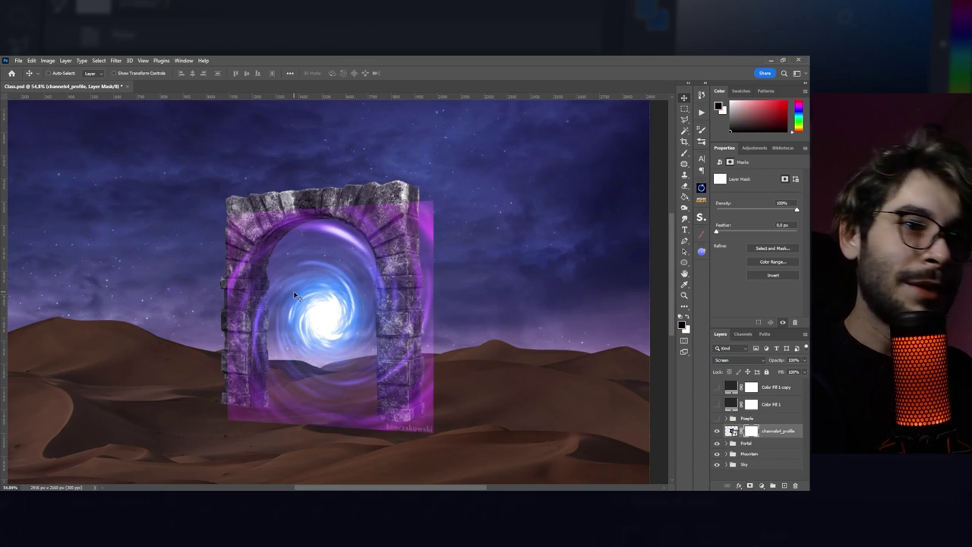
key(b)
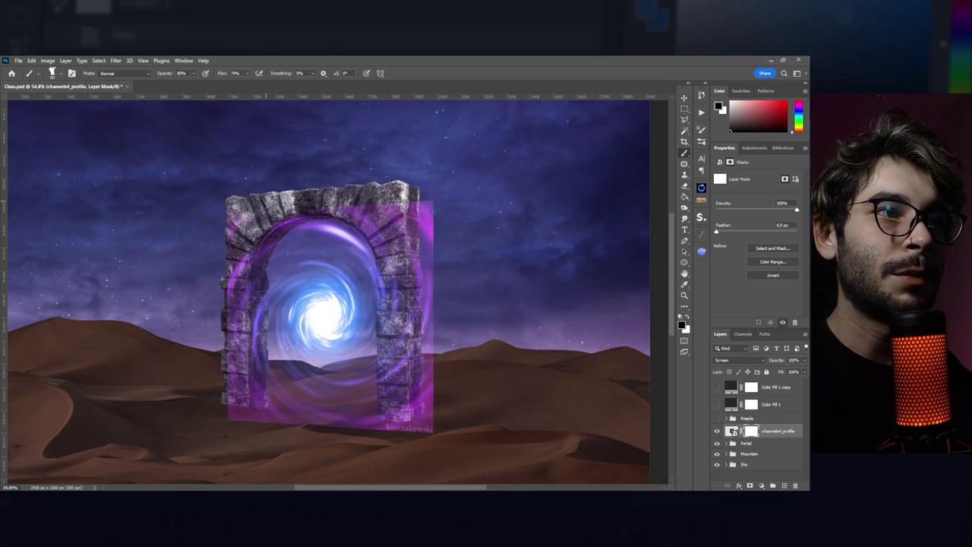
right_click(385, 278)
key(Escape)
Paint black on the mask to hide the glow over the right pillar and base.
mouse_move(396, 389)
mouse_down()
mouse_move(423, 398)
mouse_move(406, 384)
mouse_move(385, 395)
mouse_move(395, 245)
mouse_up()
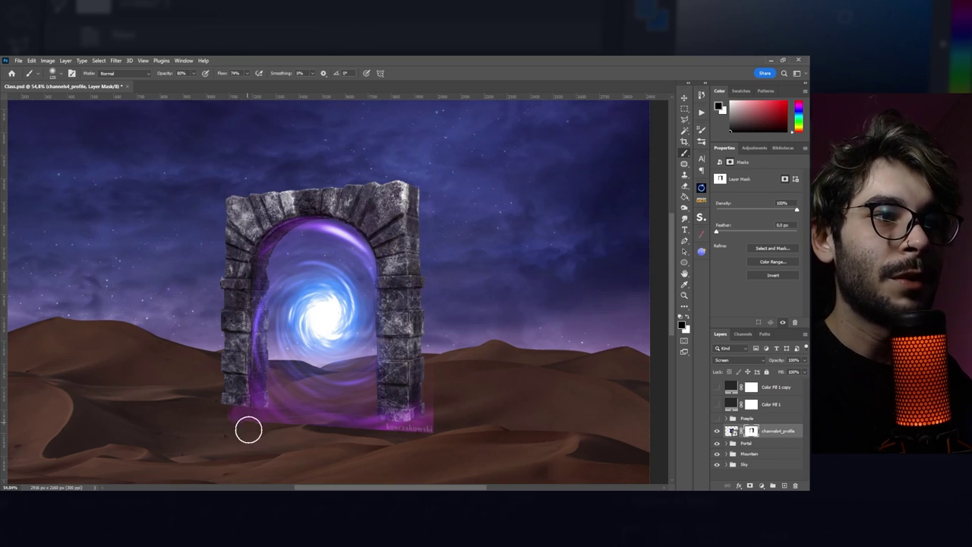
mouse_move(249, 431)
mouse_down()
mouse_move(319, 424)
mouse_move(191, 412)
mouse_move(263, 430)
mouse_move(452, 430)
mouse_up()
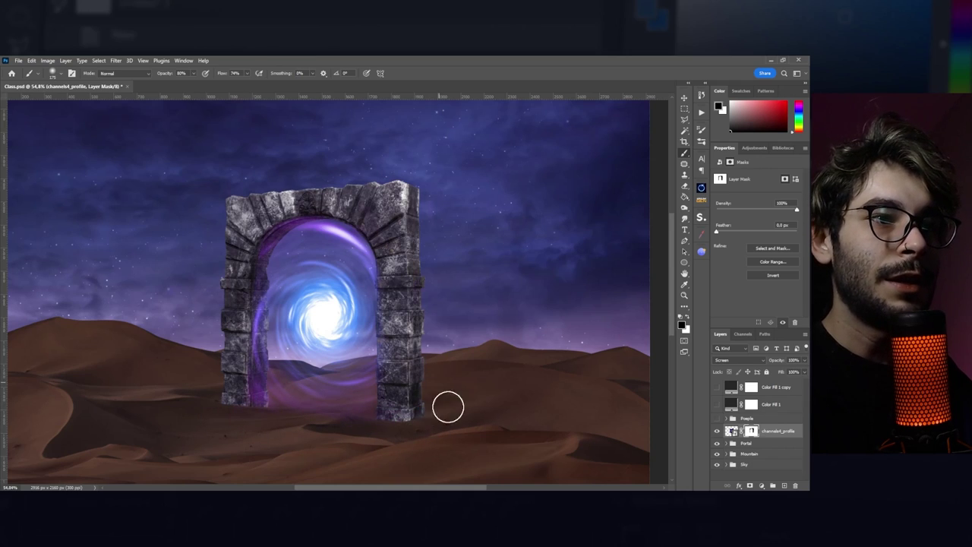
key(v)
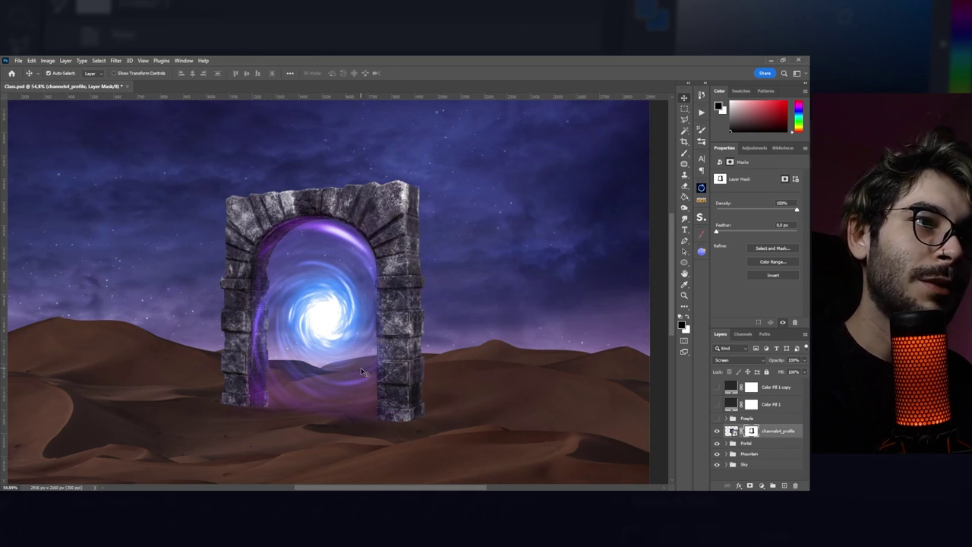
scroll(363, 373, down, 2)
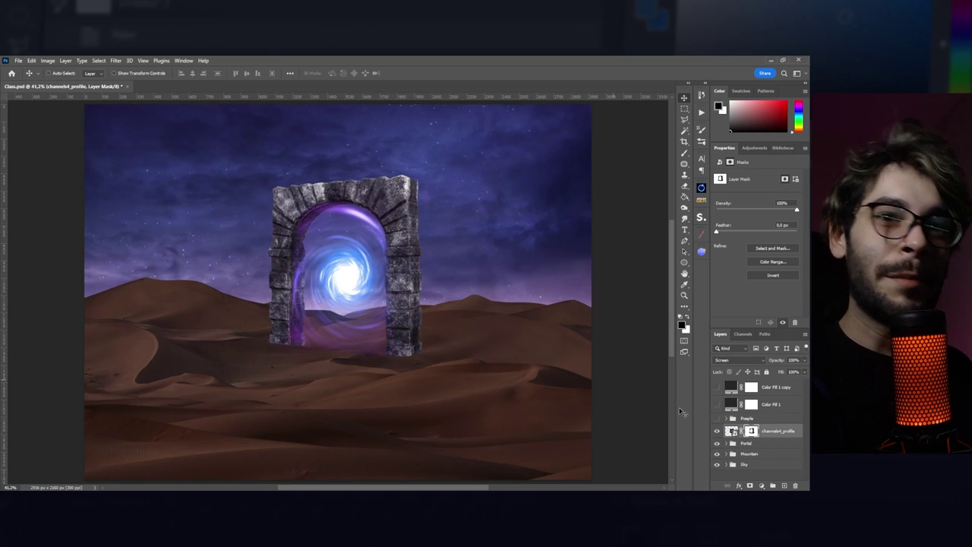
Show the People group and add a new layer clipped to the camel caravan layer.
click(717, 418)
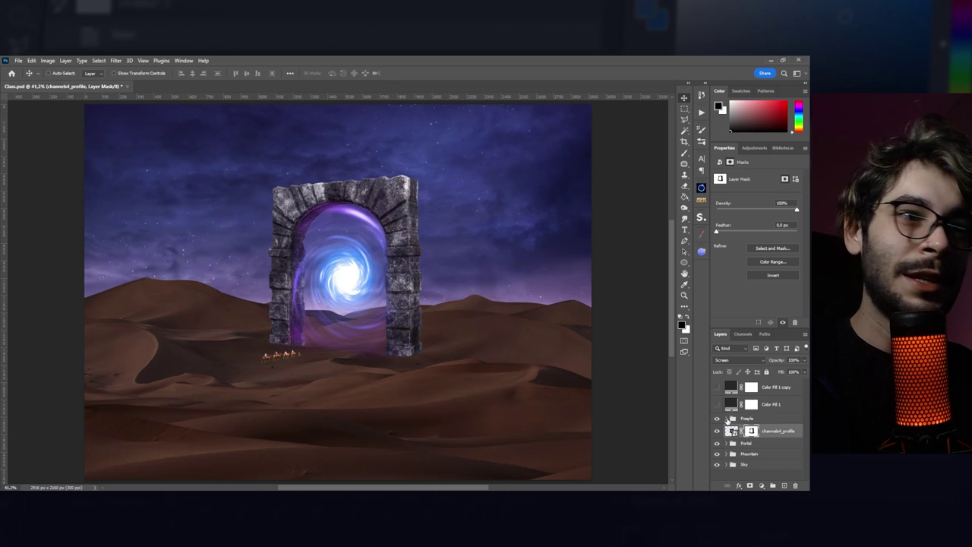
click(727, 419)
click(773, 434)
scroll(258, 365, up, 5)
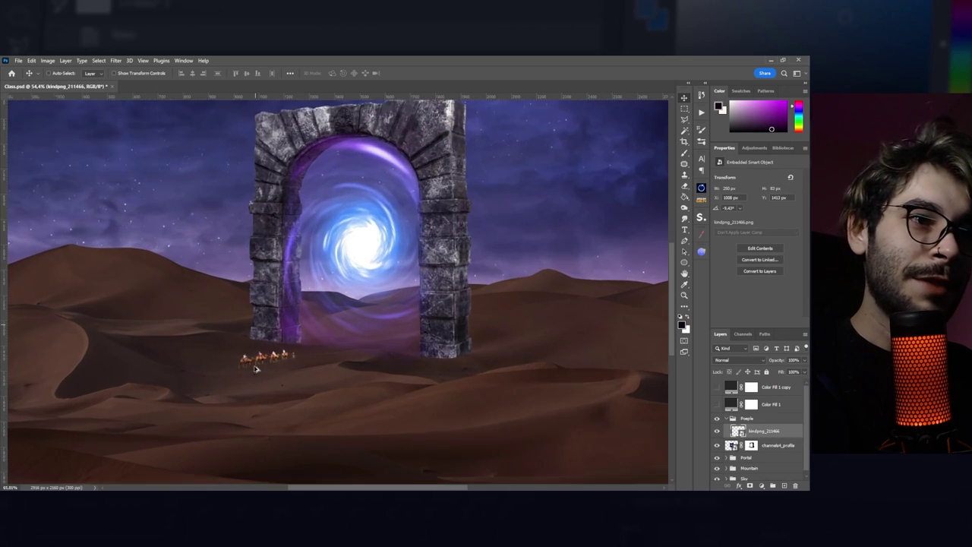
click(785, 485)
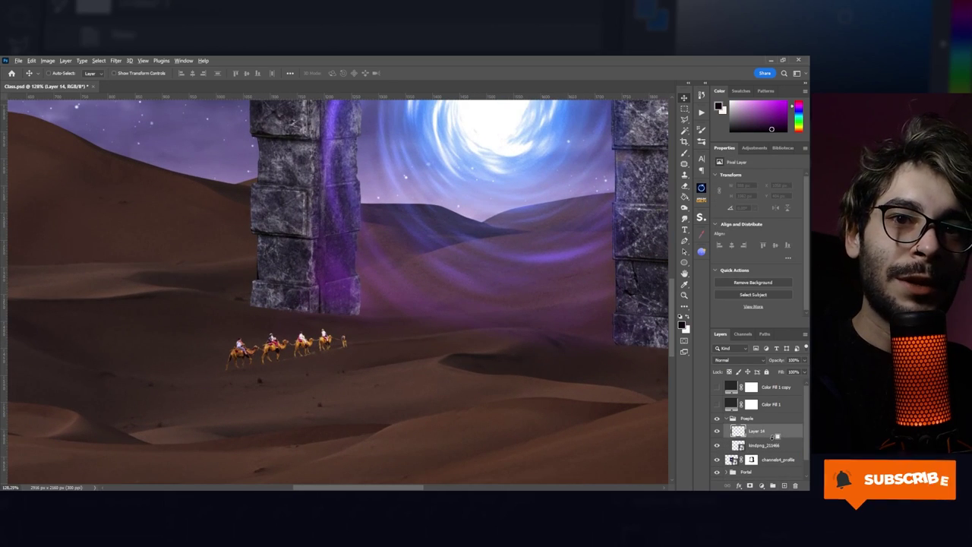
key(ctrl+alt+g)
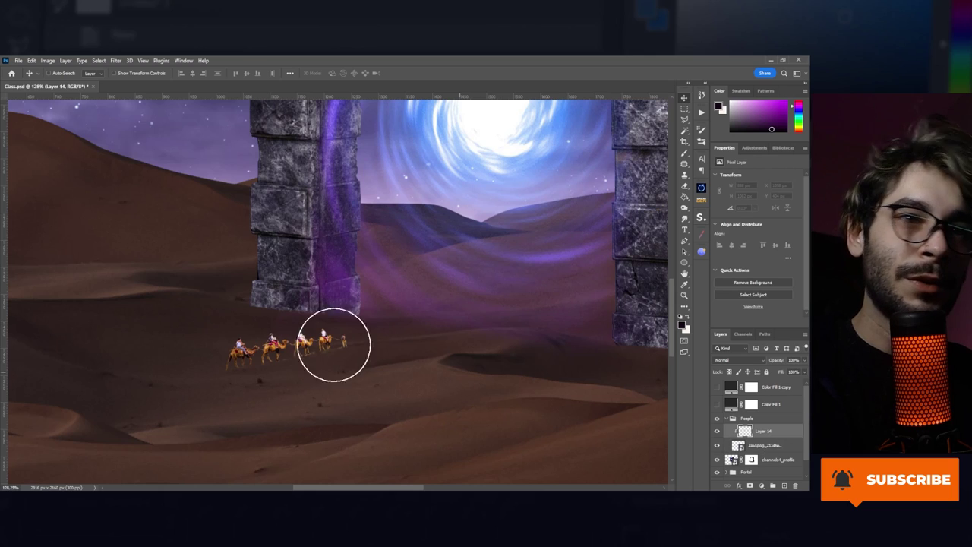
Paint dark over the whole caravan, then toggle the layer to compare before and after.
key(b)
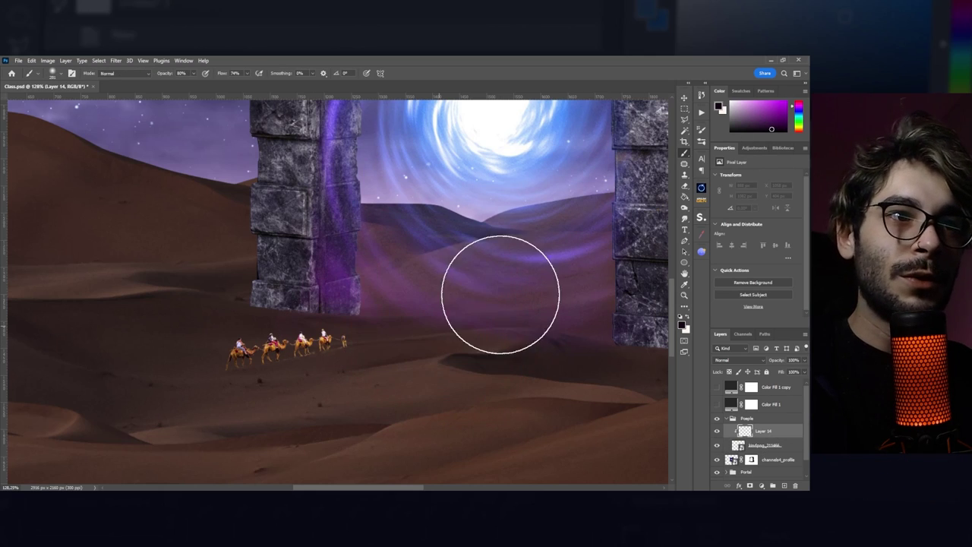
drag(347, 354, 262, 354)
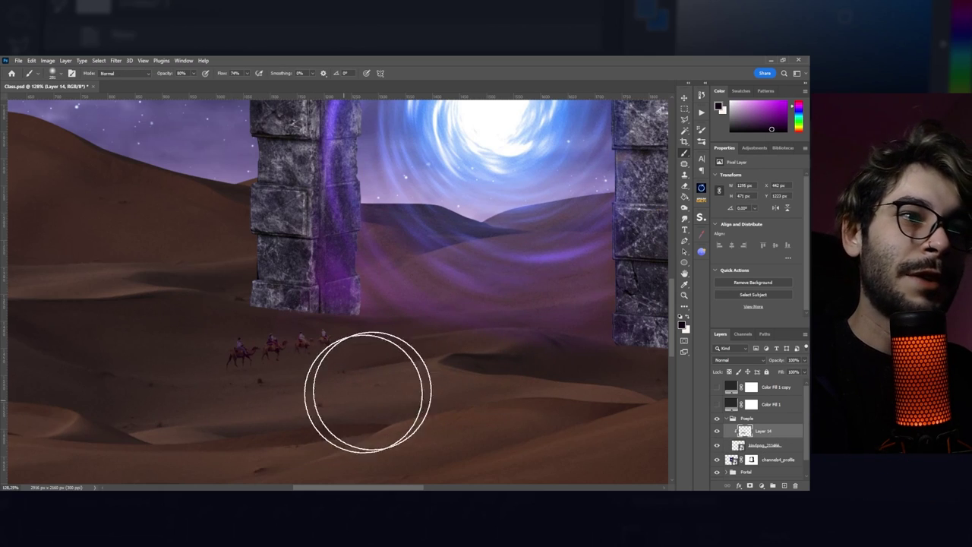
mouse_move(147, 456)
mouse_down()
mouse_move(217, 379)
mouse_move(393, 345)
mouse_up()
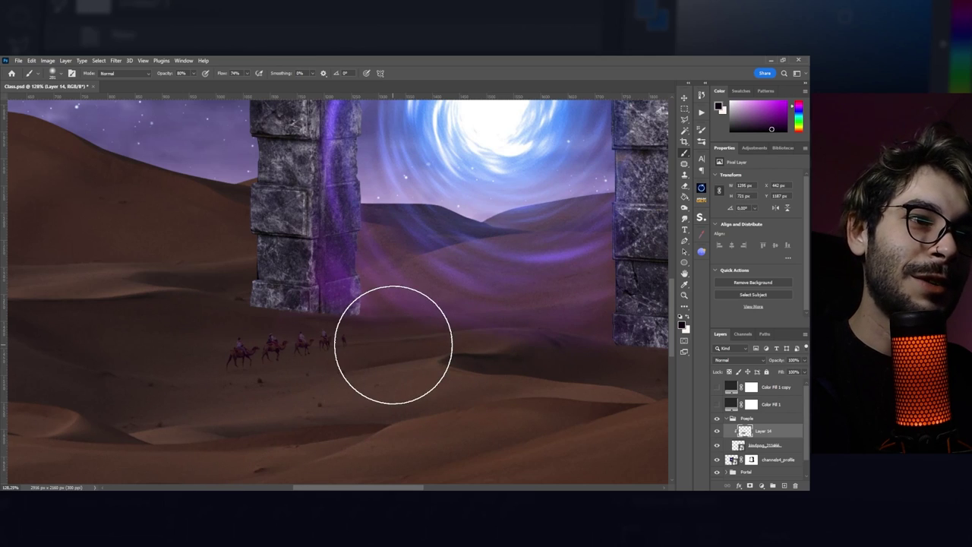
key(v)
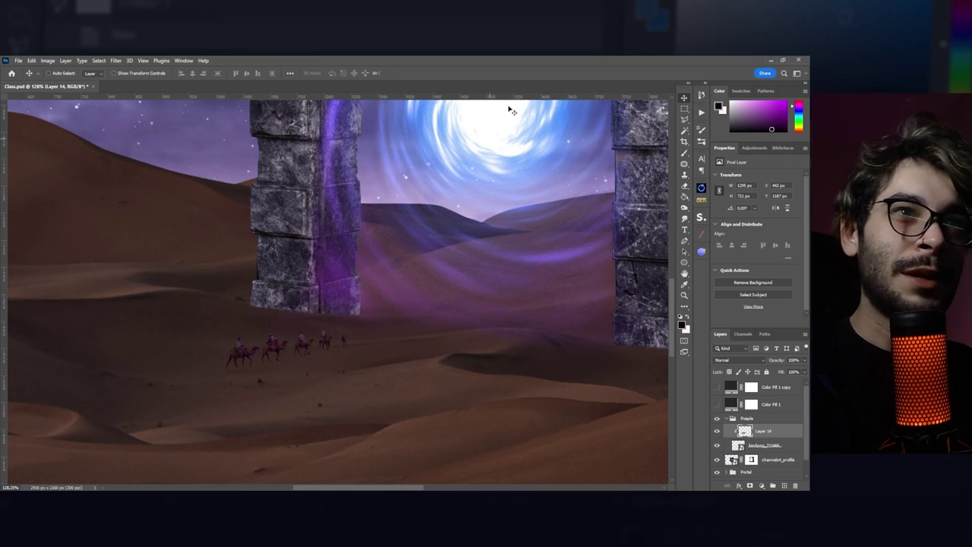
scroll(277, 349, up, 3)
scroll(275, 350, up, 2)
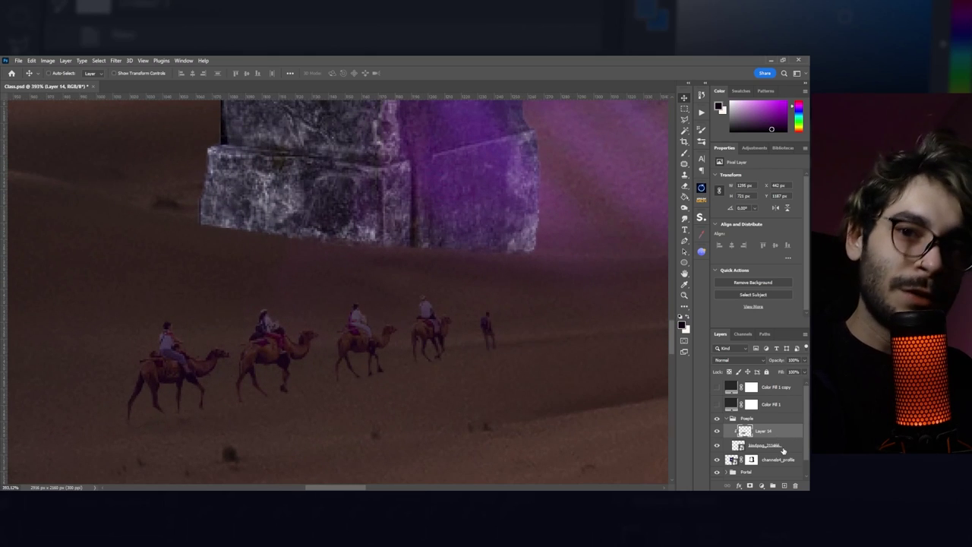
click(719, 431)
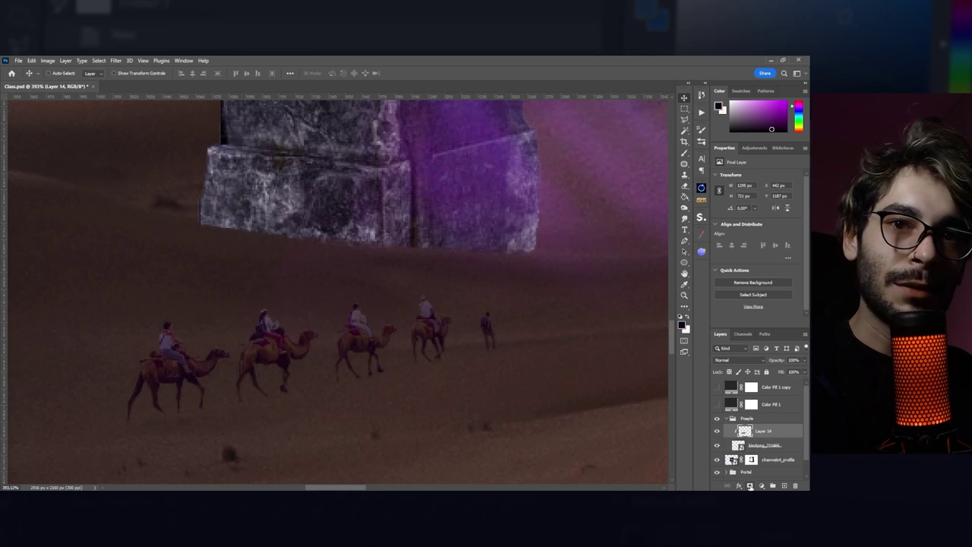
Add a layer mask to the camel-darkening layer and shrink the brush.
click(751, 486)
key(b)
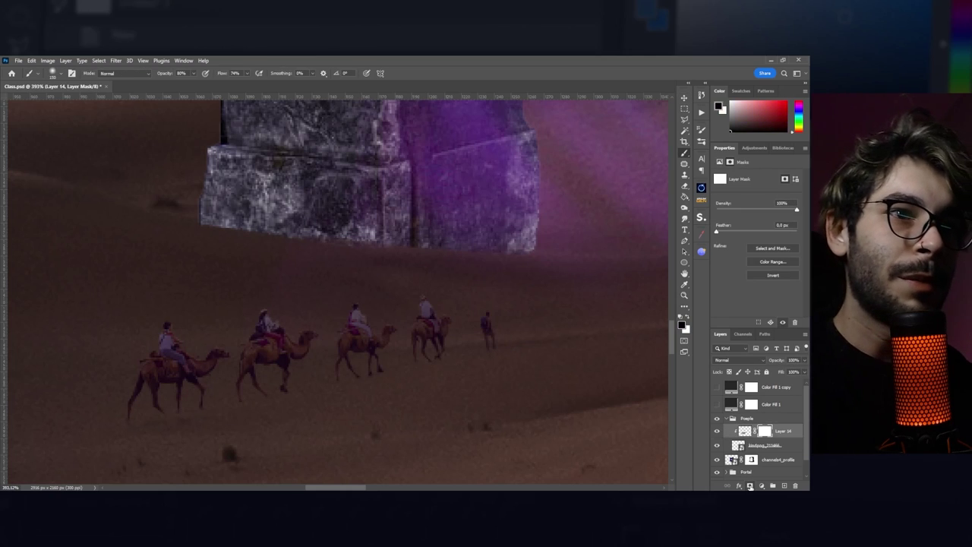
key(bracketleft)
key(bracketleft)
key(bracketleft)
key(bracketleft)
key(bracketleft)
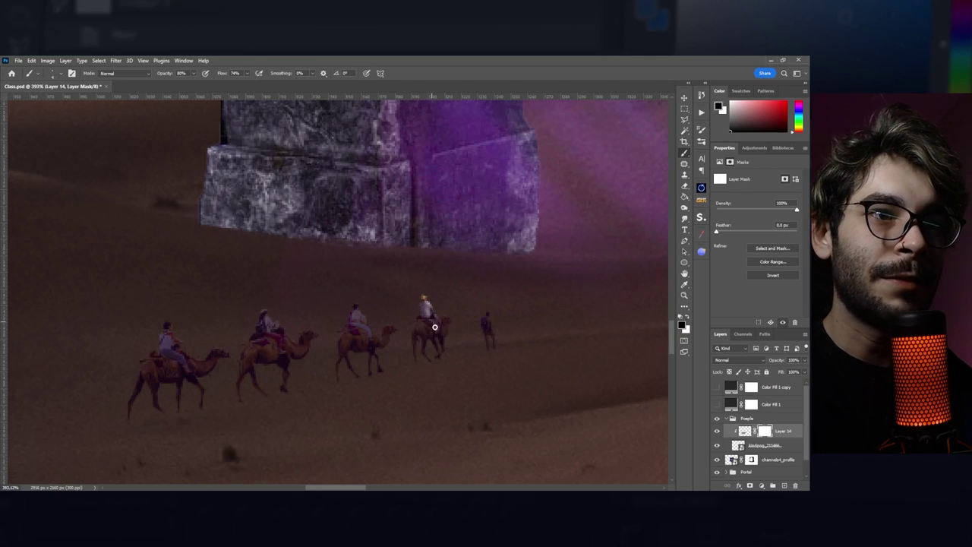
key(v)
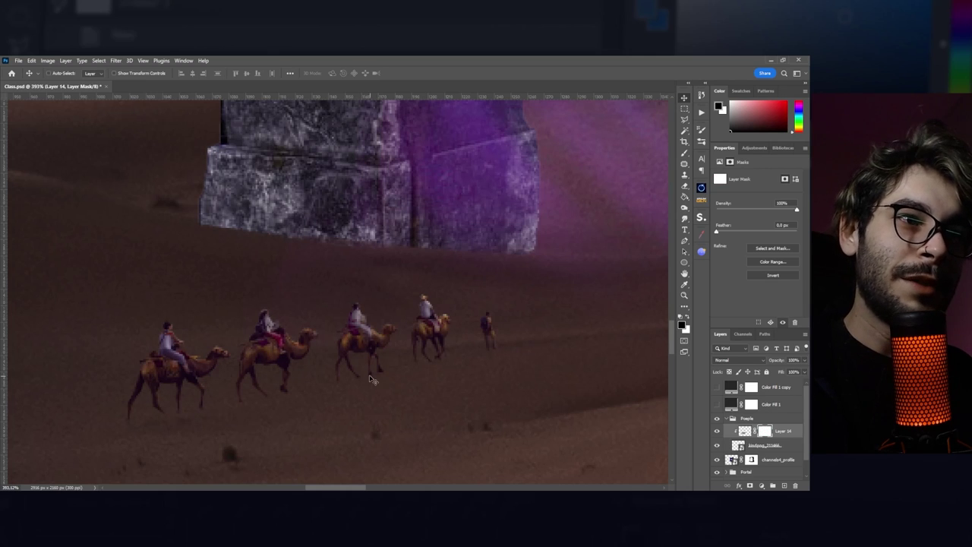
scroll(372, 379, down, 3)
scroll(373, 377, down, 3)
scroll(376, 375, down, 2)
scroll(378, 373, down, 2)
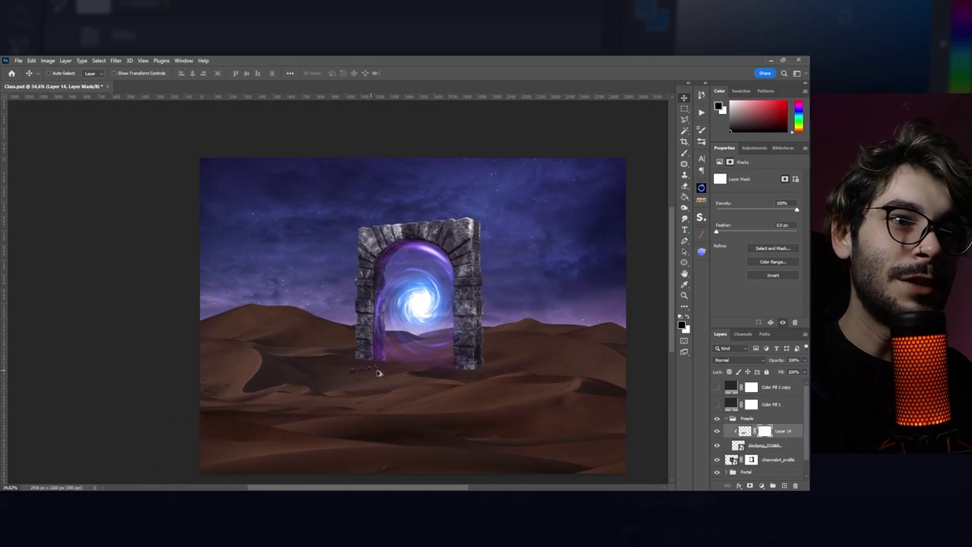
scroll(364, 380, up, 1)
scroll(369, 365, up, 3)
scroll(369, 364, up, 2)
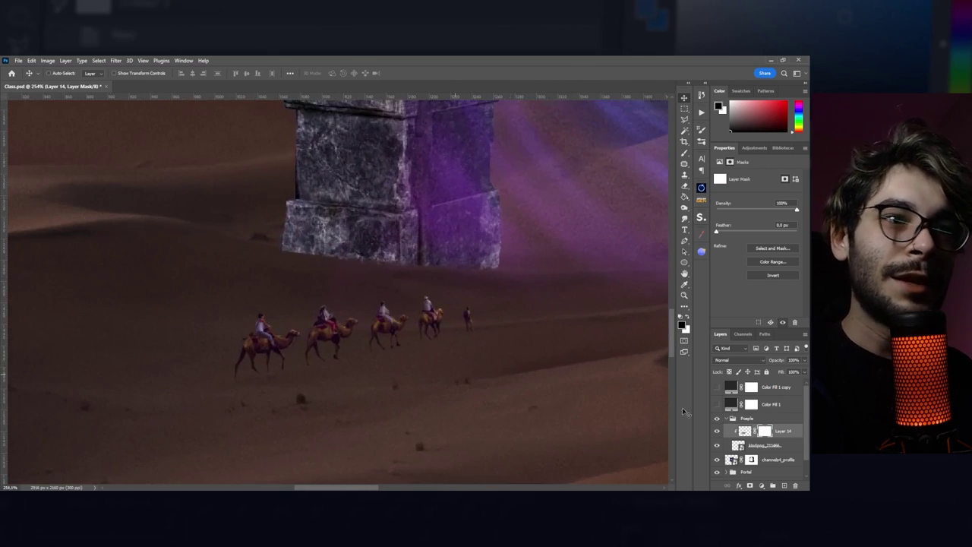
Create a new Layer 15 under the camels, clipped to the layer beneath it.
click(770, 462)
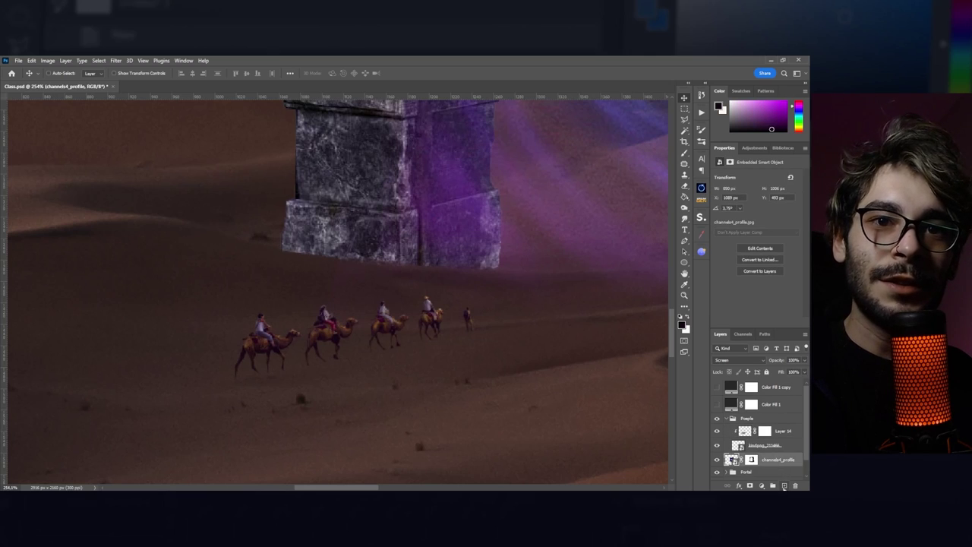
click(785, 486)
key(b)
scroll(325, 357, up, 1)
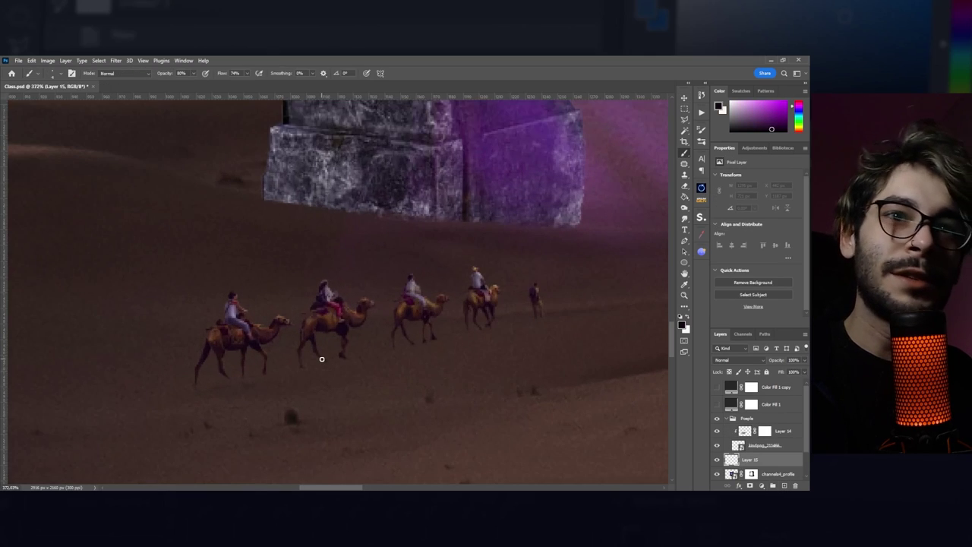
scroll(325, 357, up, 1)
alt+click(743, 465)
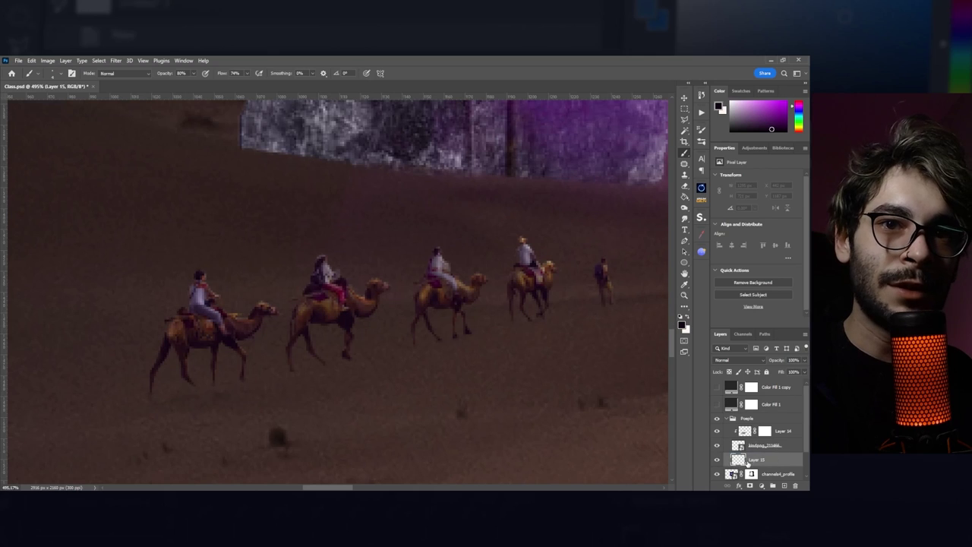
Rotate the canvas and paint dark cast shadows from the riders and camels across the sand.
key(r)
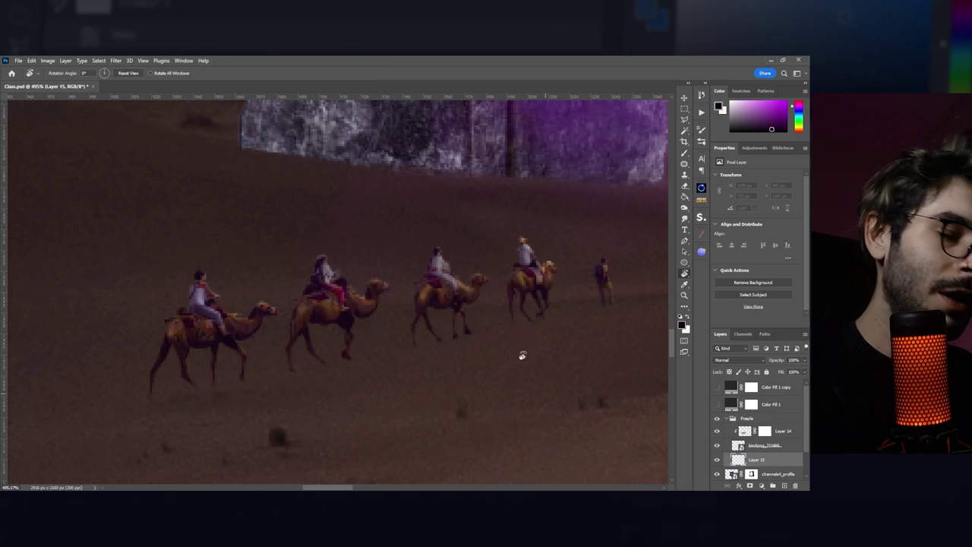
drag(319, 209, 304, 274)
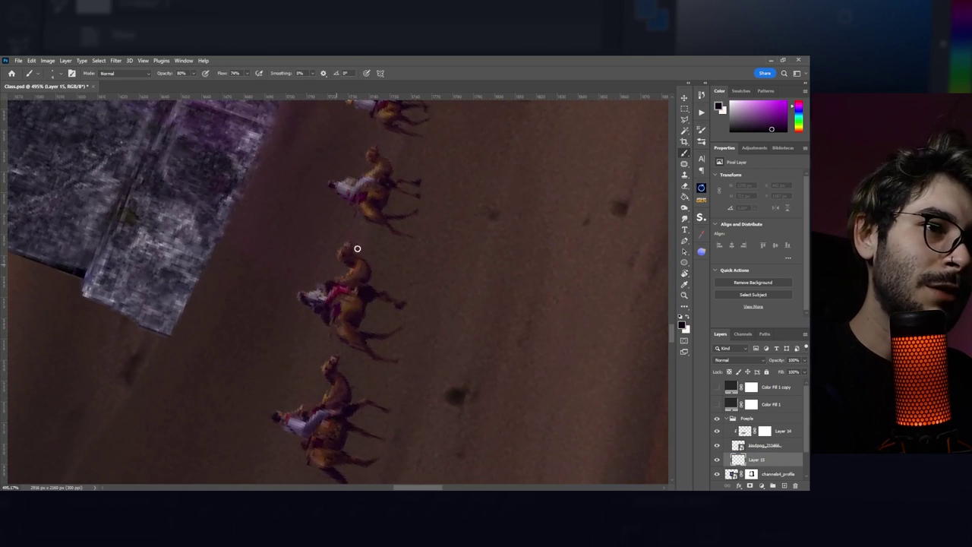
drag(358, 250, 385, 356)
key(b)
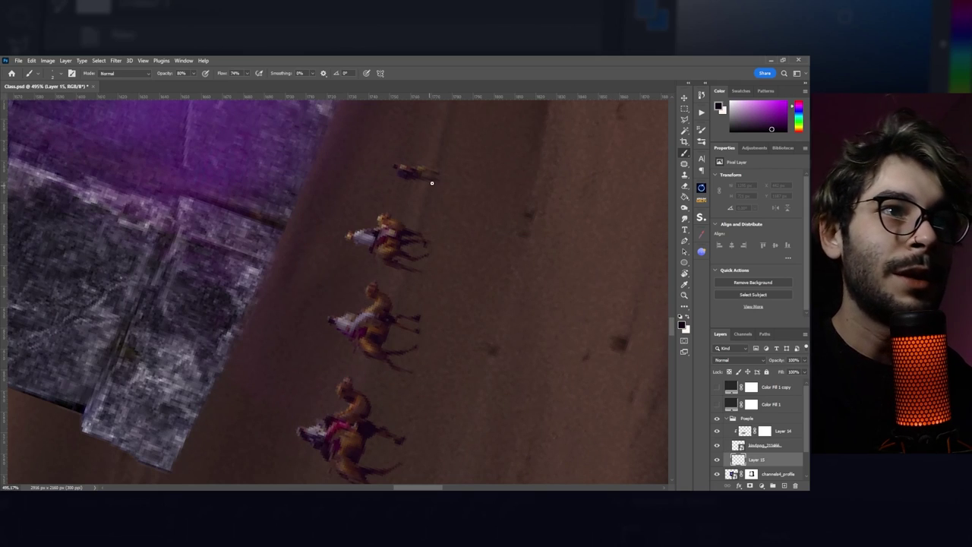
mouse_move(428, 174)
mouse_down()
mouse_move(439, 174)
mouse_move(424, 262)
mouse_up()
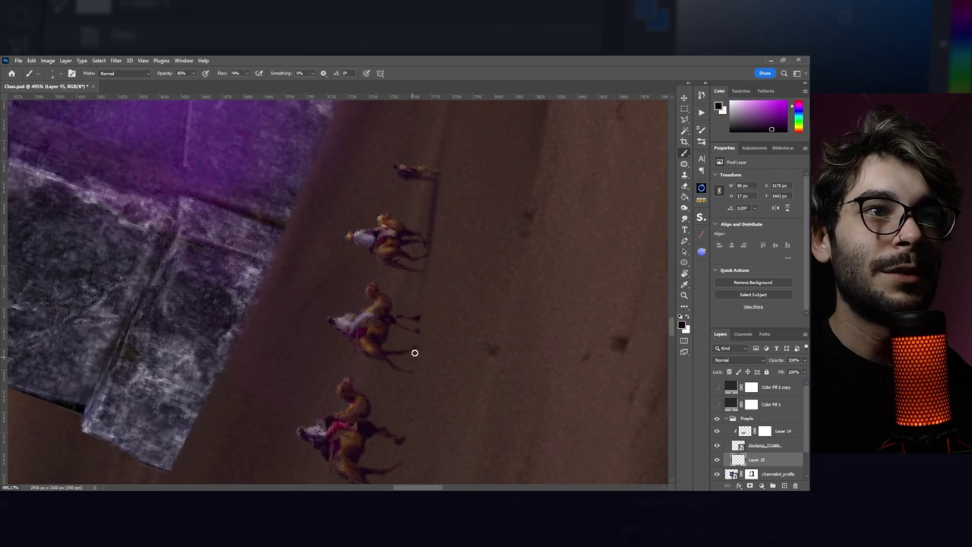
drag(409, 372, 423, 236)
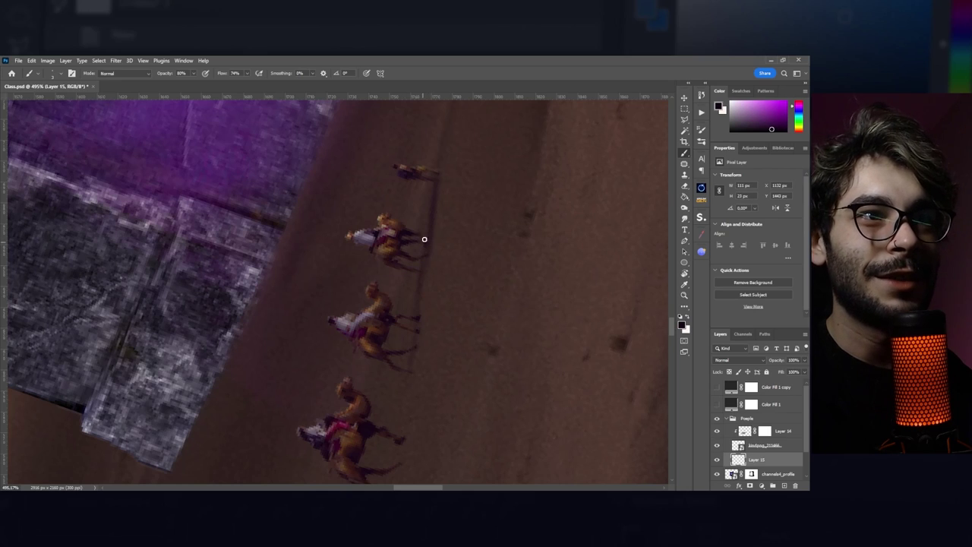
drag(419, 314, 417, 356)
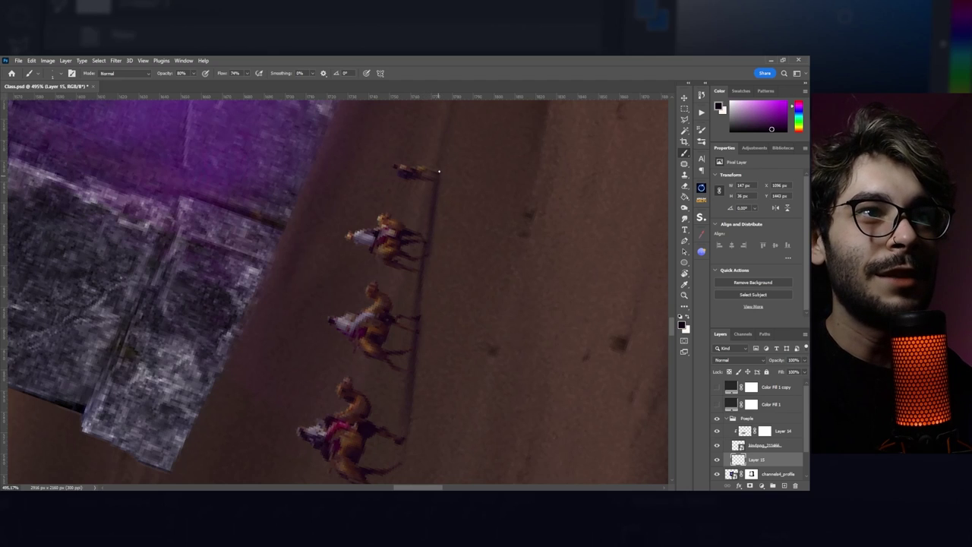
drag(417, 302, 402, 218)
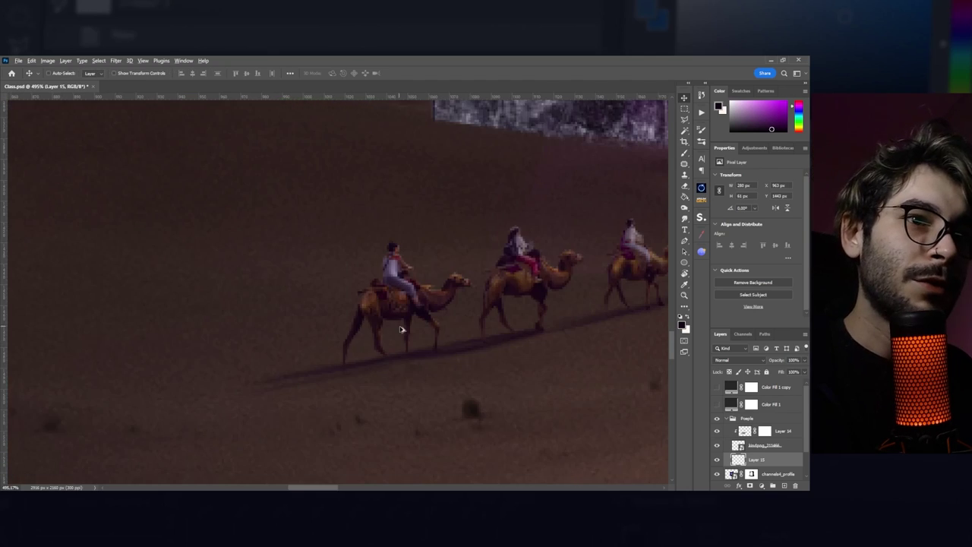
Reset the rotated view to upright and zoom back out over the whole image.
scroll(402, 330, down, 5)
key(v)
scroll(404, 336, down, 3)
scroll(410, 350, up, 3)
scroll(410, 346, down, 3)
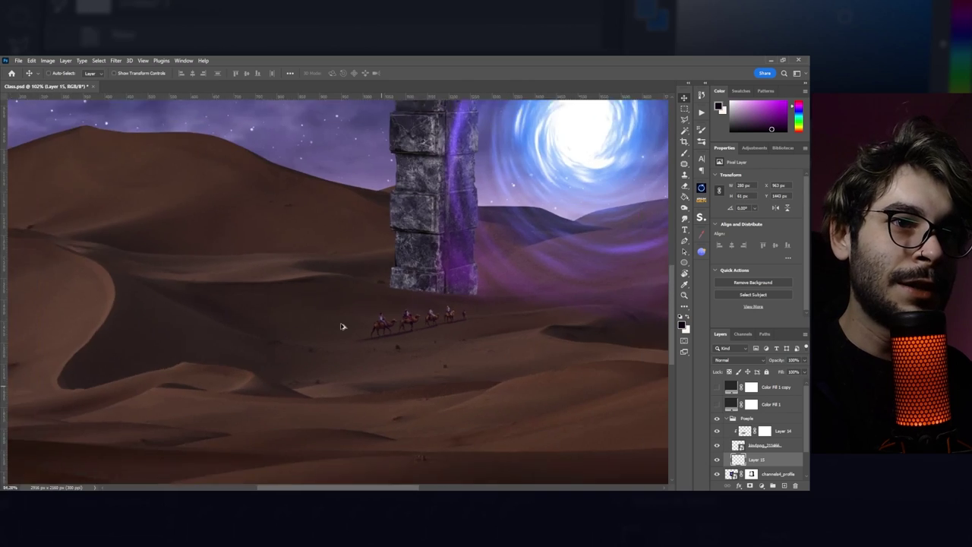
scroll(435, 286, down, 2)
scroll(436, 287, down, 1)
scroll(458, 275, up, 1)
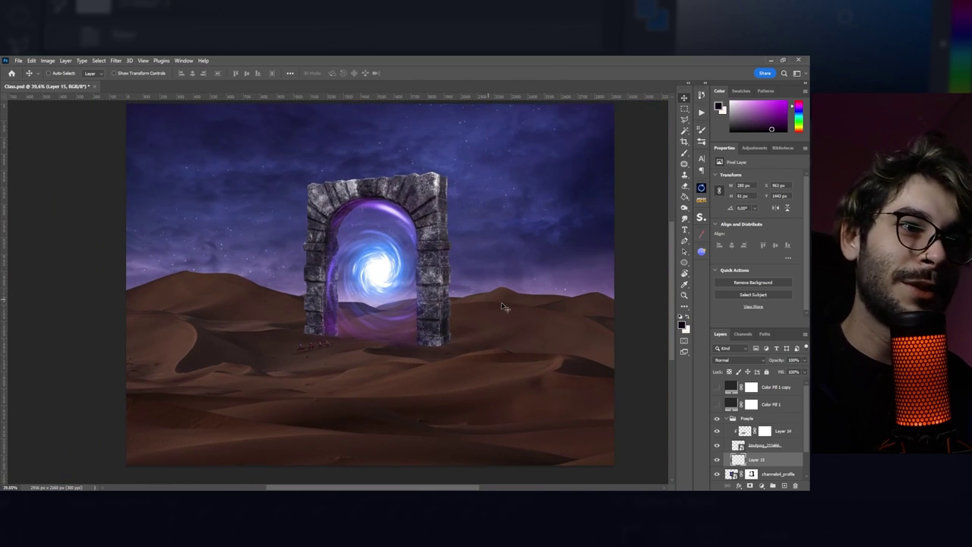
scroll(509, 320, up, 1)
Collapse the caravan group, rename it 'People', and expand the Mountain group.
click(744, 419)
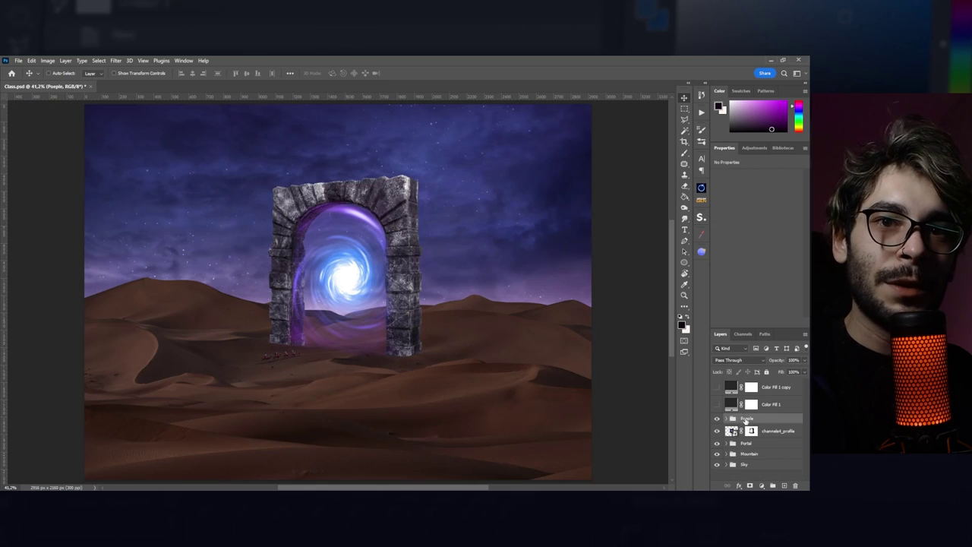
text(Pe)
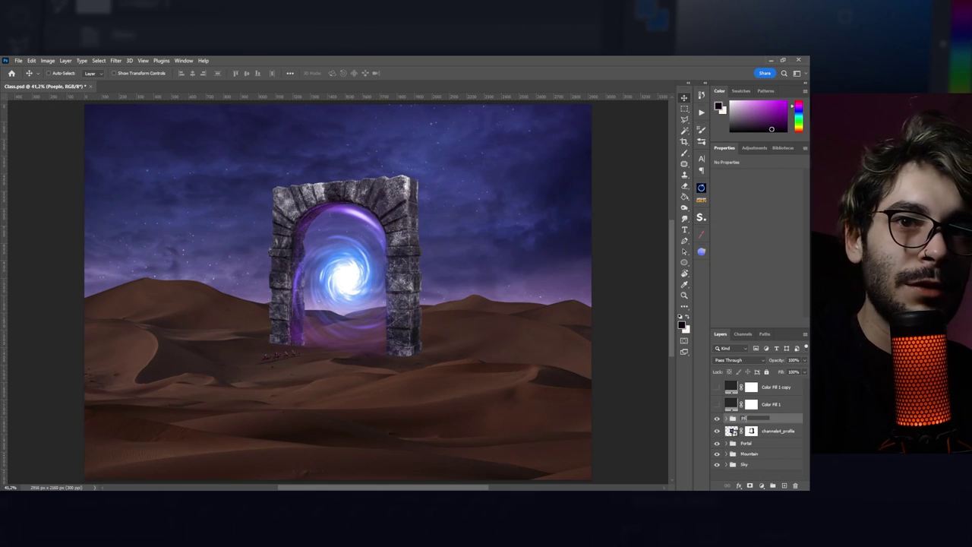
key(Return)
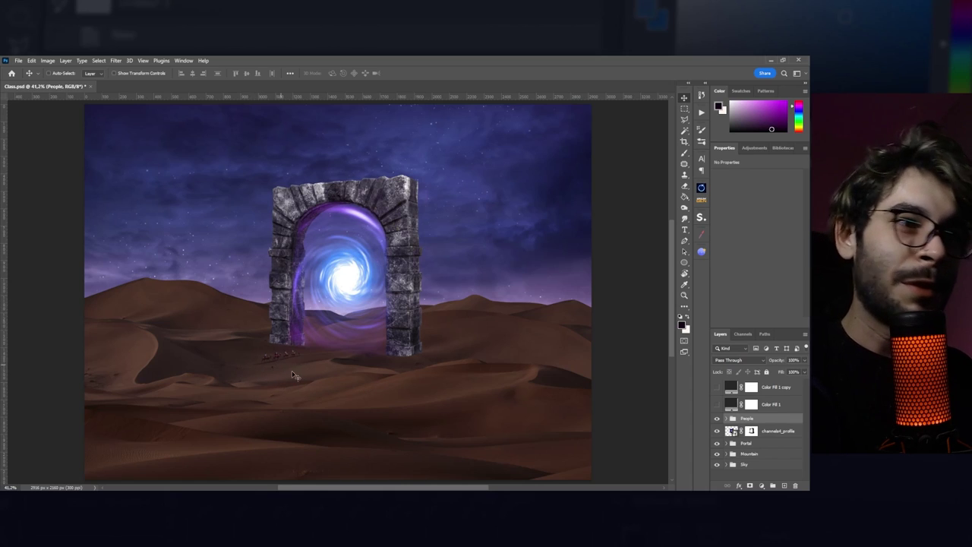
click(728, 454)
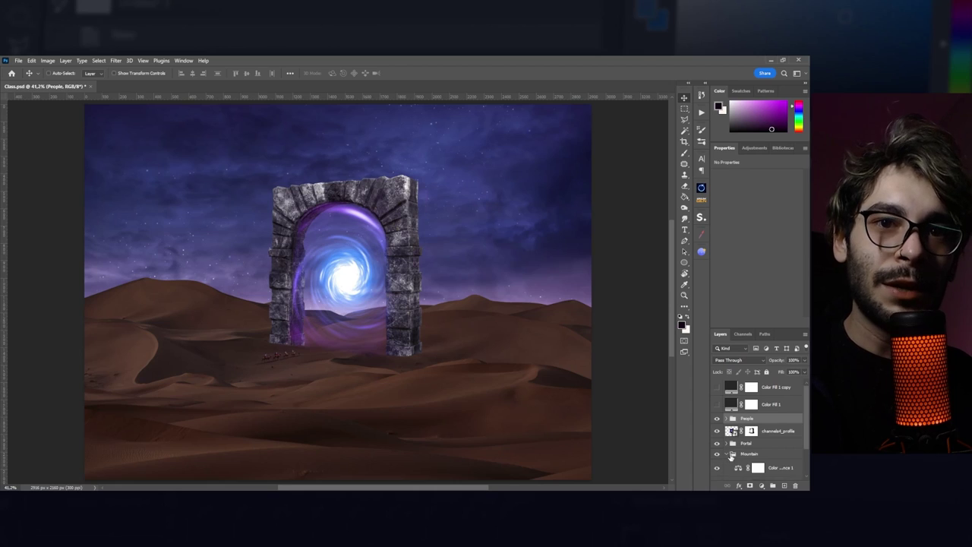
Add a colorized Hue/Saturation adjustment above the dunes' Color Balance with stronger purple saturation.
click(778, 468)
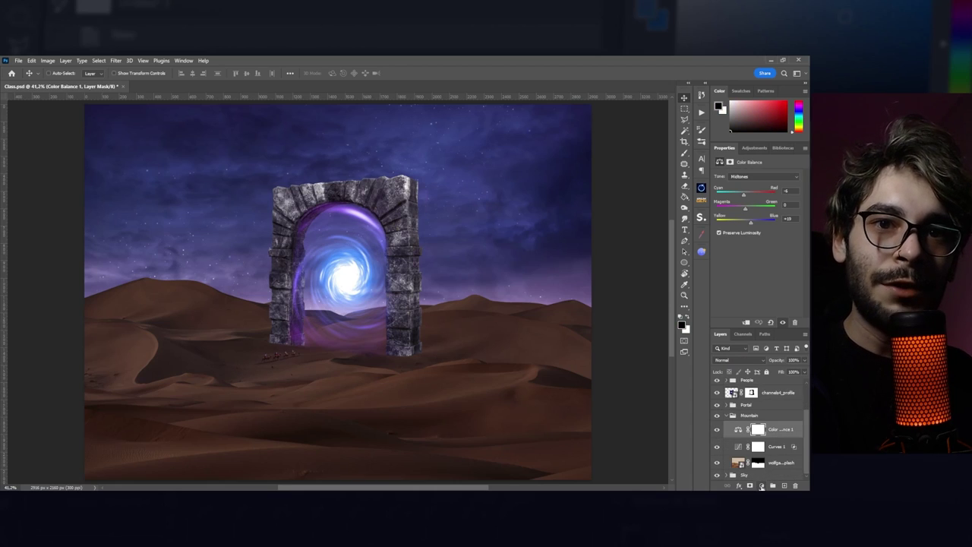
click(762, 485)
click(764, 405)
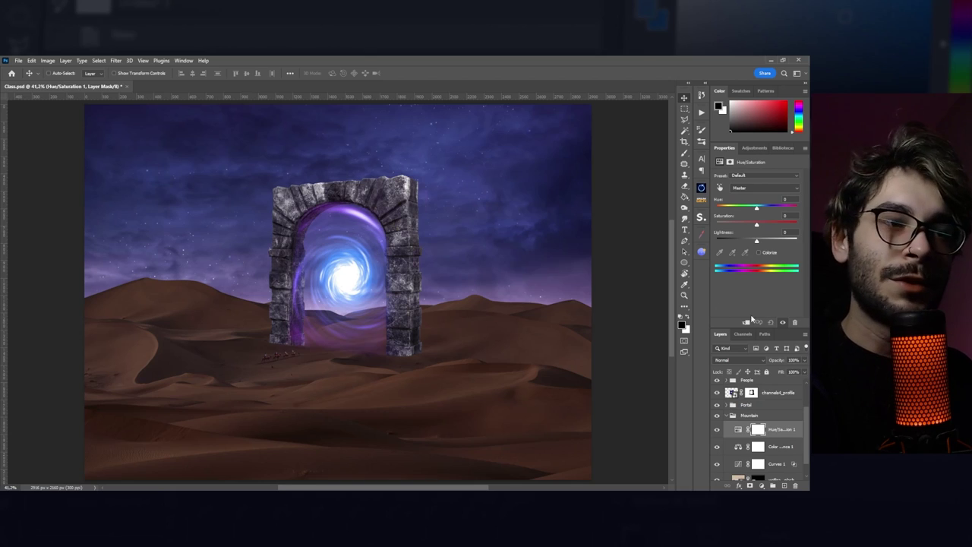
click(766, 255)
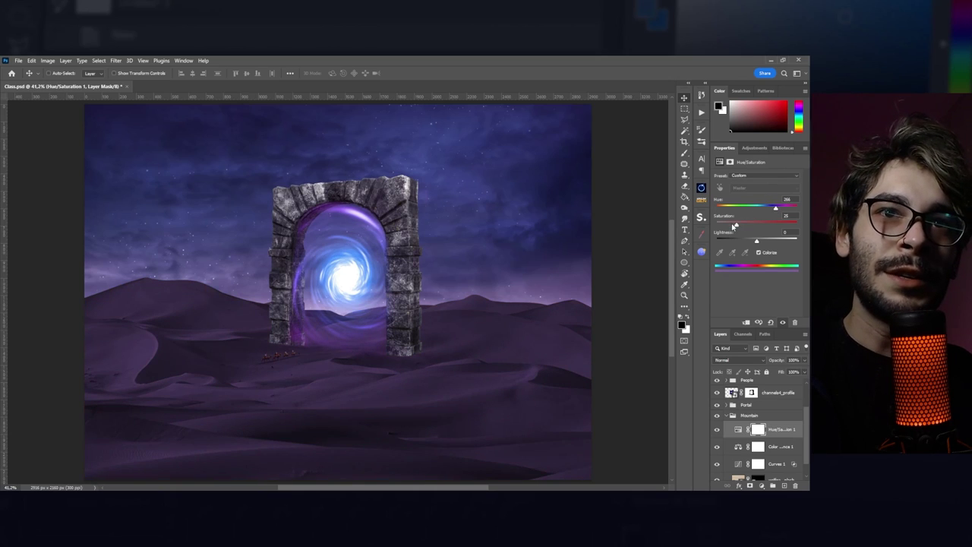
drag(754, 227, 767, 241)
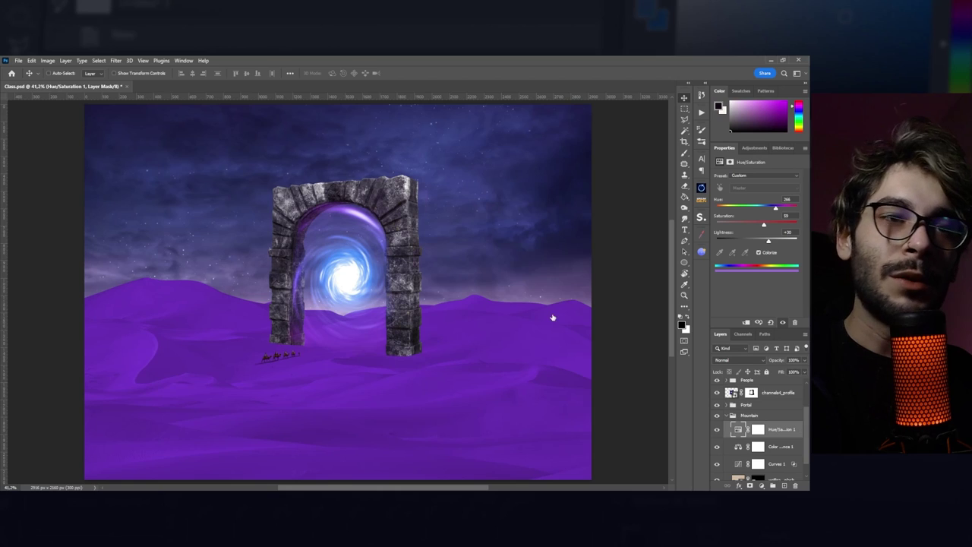
Use Blend If to keep the tint off the darkest shadows, then invert the mask to black.
drag(599, 347, 620, 346)
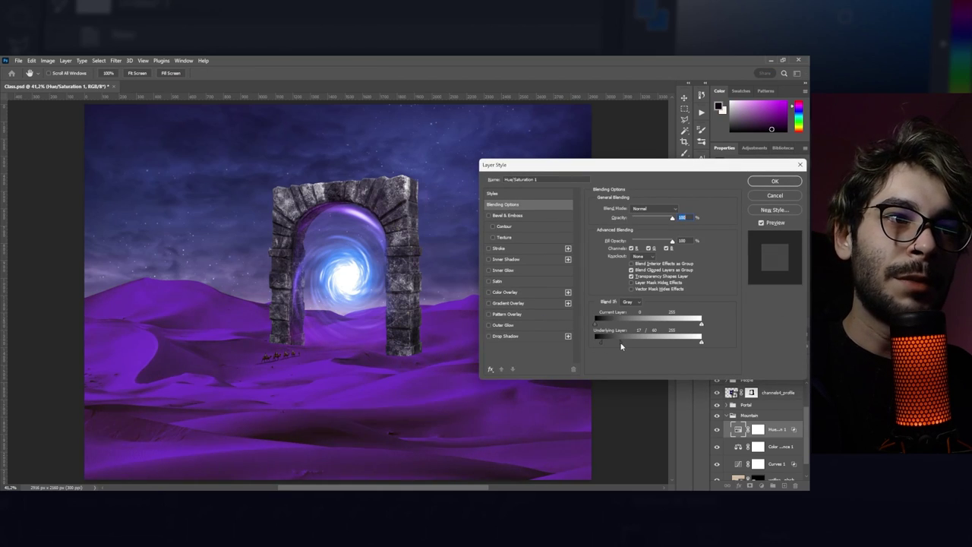
key(Return)
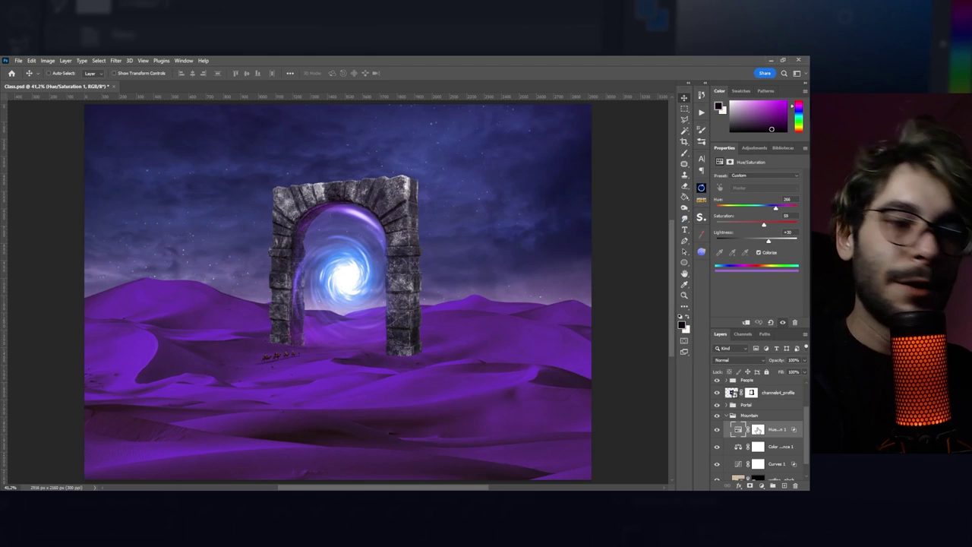
click(758, 429)
key(ctrl+i)
Paint white on the mask to bring purple back onto the near dunes and ridge.
key(b)
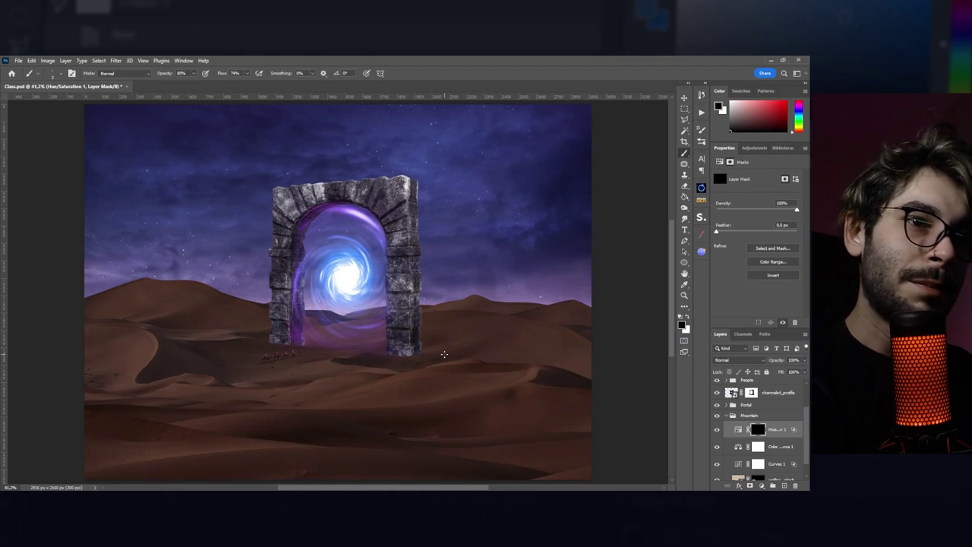
scroll(327, 372, up, 3)
scroll(323, 353, up, 2)
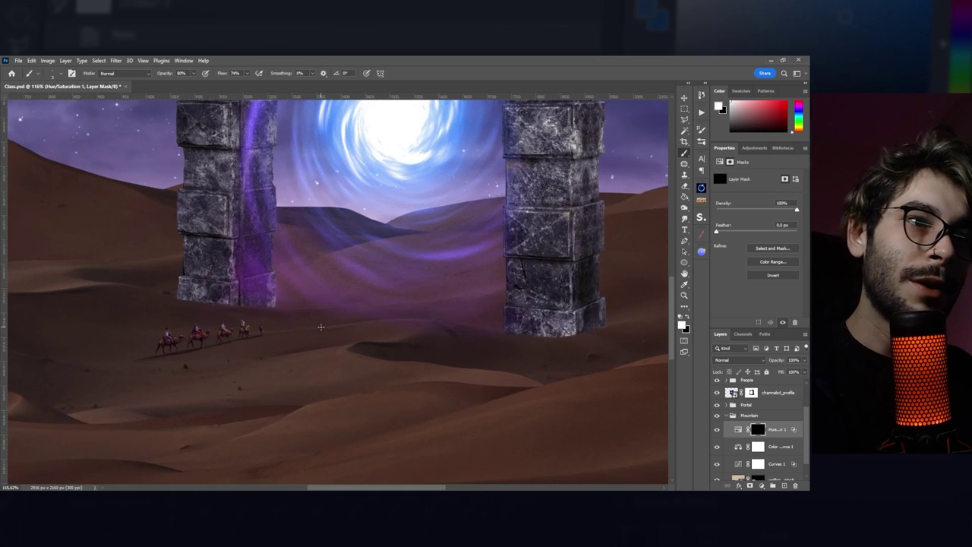
mouse_move(320, 327)
mouse_down()
mouse_move(343, 350)
mouse_move(256, 312)
mouse_move(357, 321)
mouse_move(423, 342)
mouse_move(380, 324)
mouse_move(237, 347)
mouse_move(464, 367)
mouse_move(498, 382)
mouse_move(566, 377)
mouse_move(354, 400)
mouse_move(387, 393)
mouse_move(144, 447)
mouse_up()
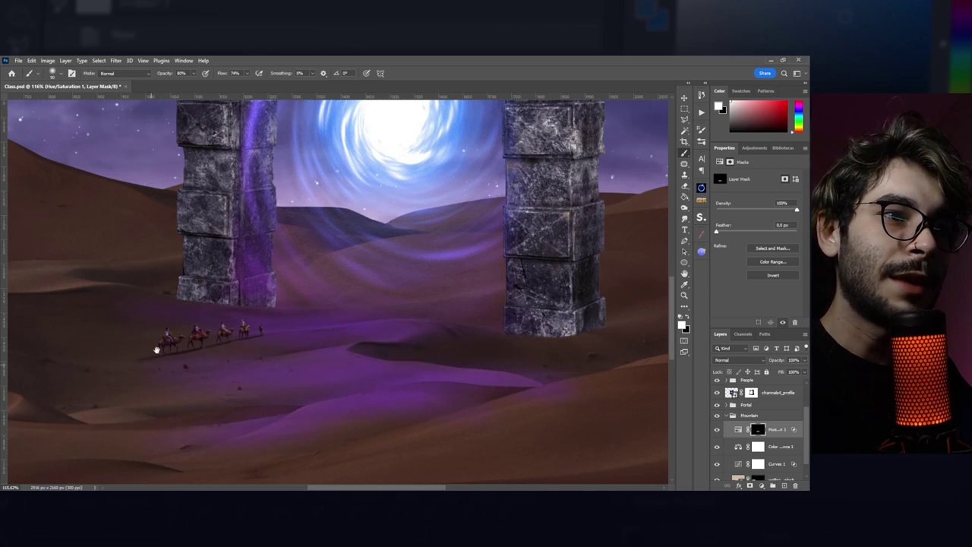
drag(157, 347, 430, 297)
drag(257, 351, 386, 369)
Swap to black, fit the image in the window, and duplicate the Hue/Saturation layer.
key(x)
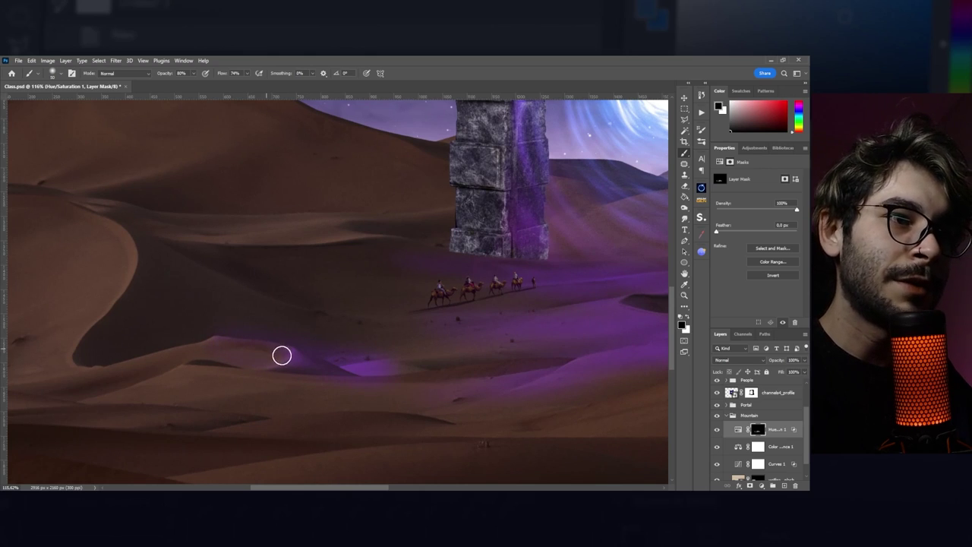
key(ctrl+0)
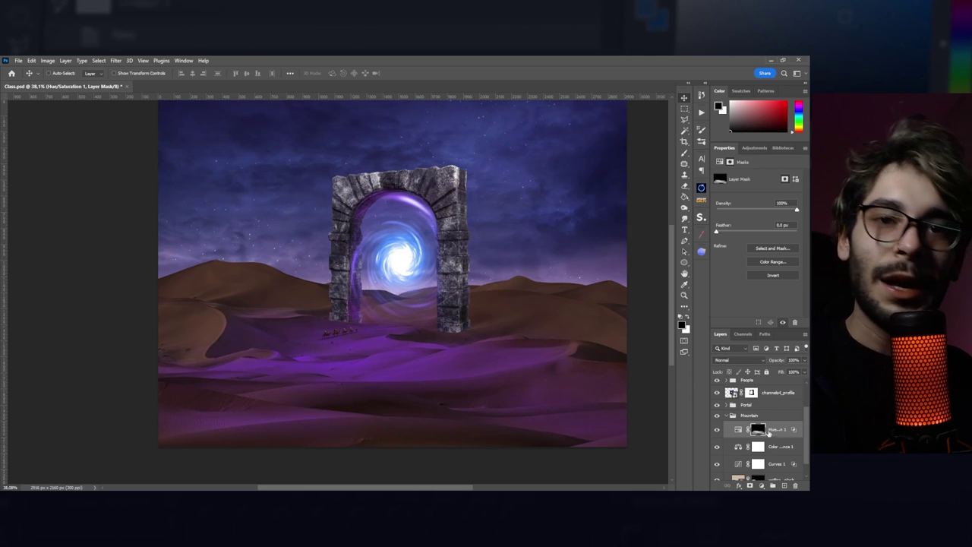
key(ctrl+j)
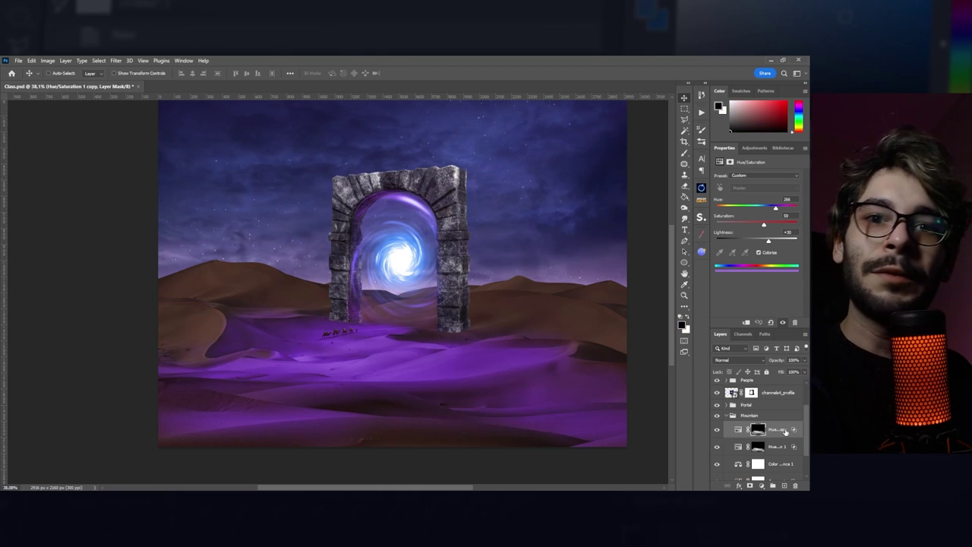
Brush the copy's mask with a larger brush, then make a second Hue/Saturation copy.
click(759, 430)
key(b)
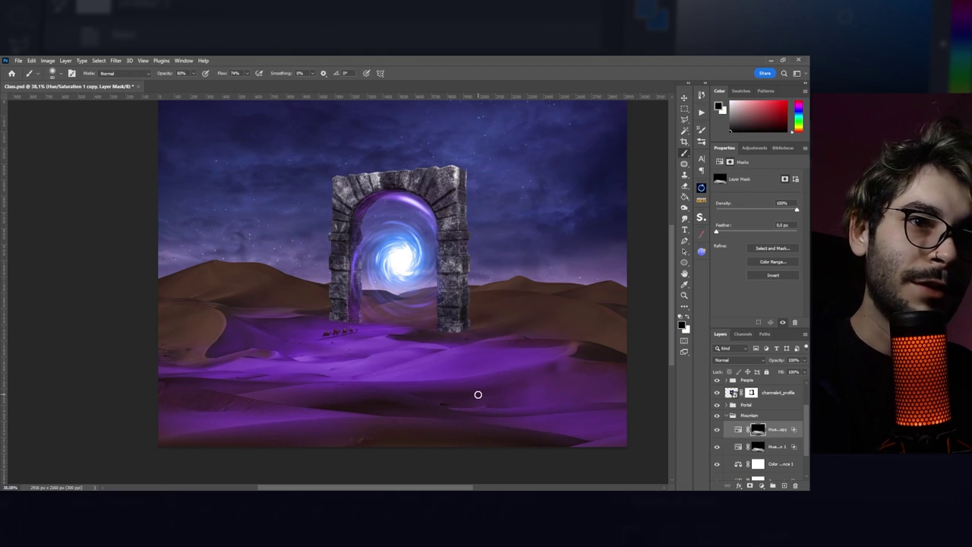
key(bracketright)
key(bracketright)
key(bracketright)
key(bracketright)
key(bracketright)
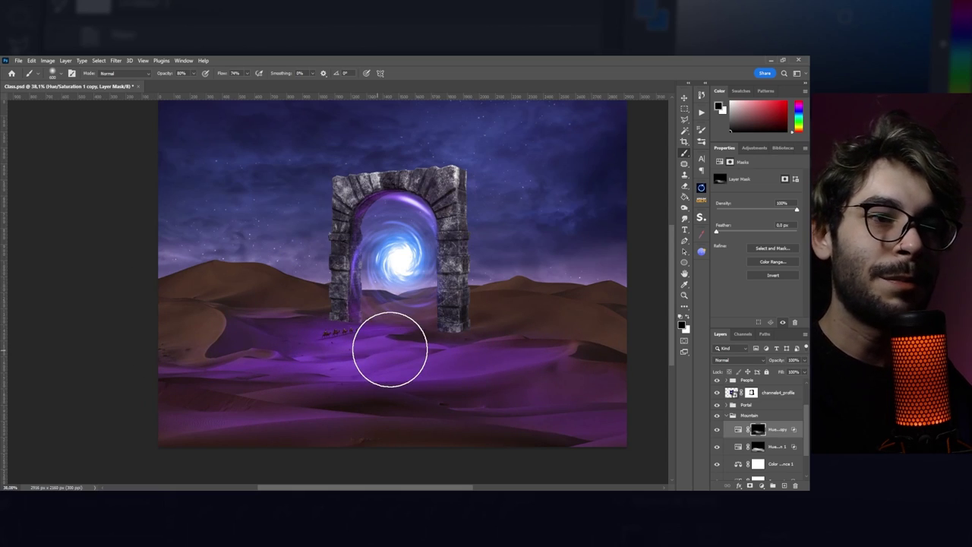
key(v)
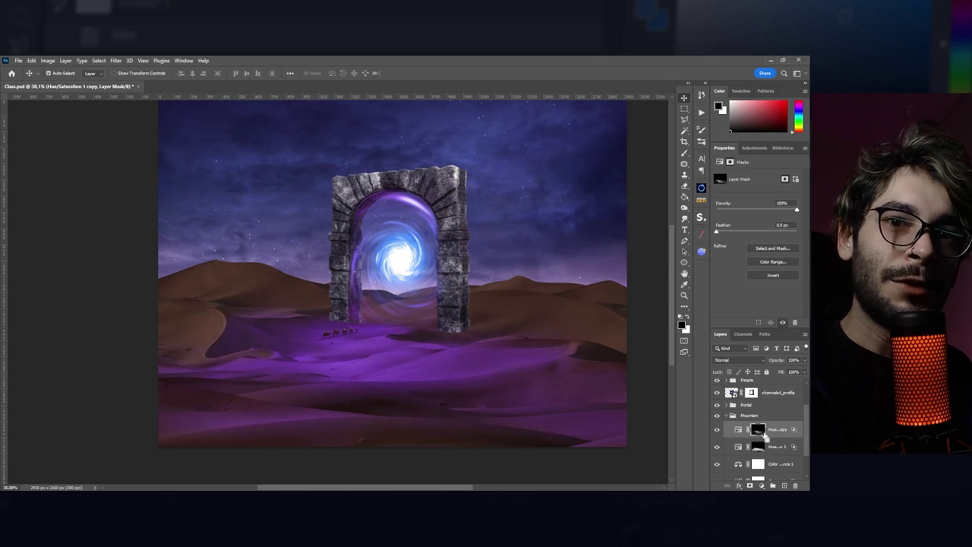
key(ctrl+j)
click(737, 429)
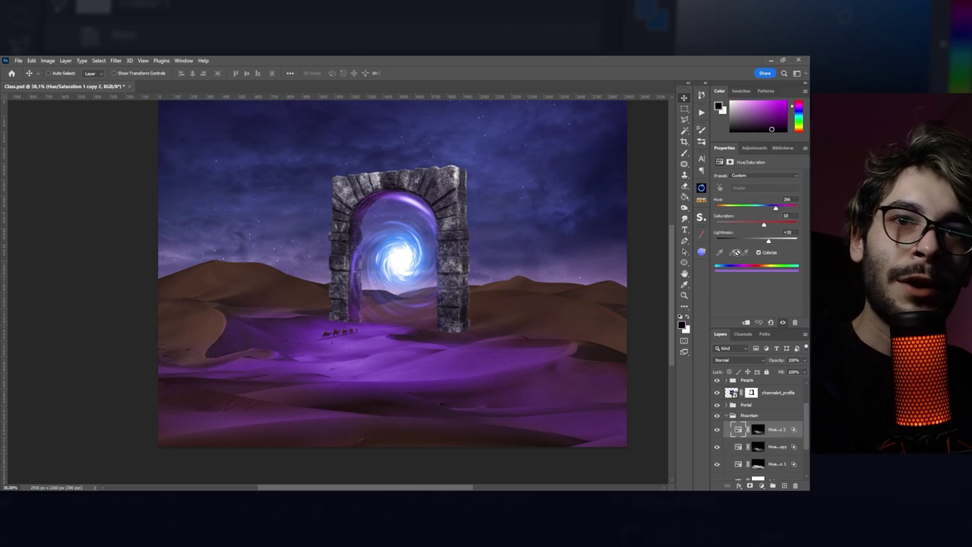
Lighten the newest copy's purple and load the Paint_texture 01 brush for its mask.
drag(772, 242, 788, 244)
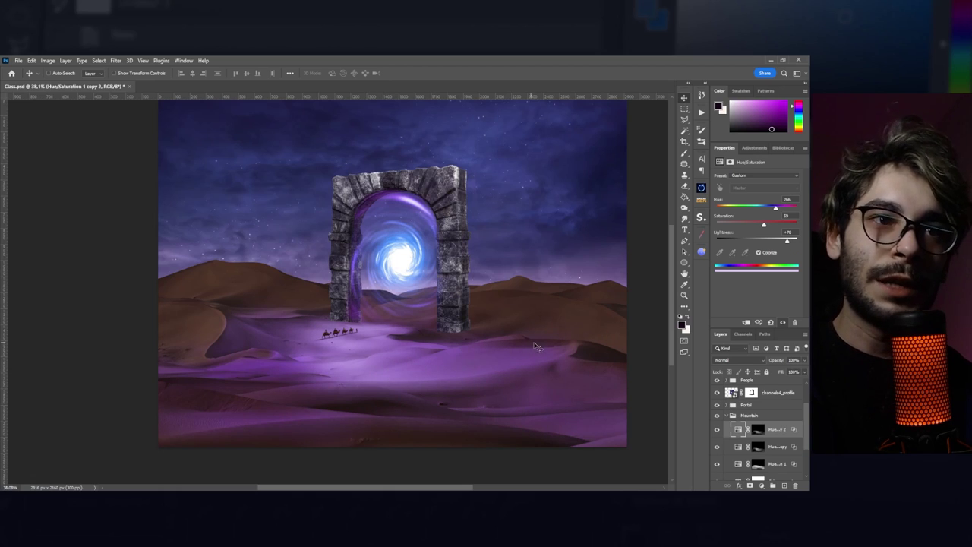
click(759, 430)
key(b)
right_click(448, 240)
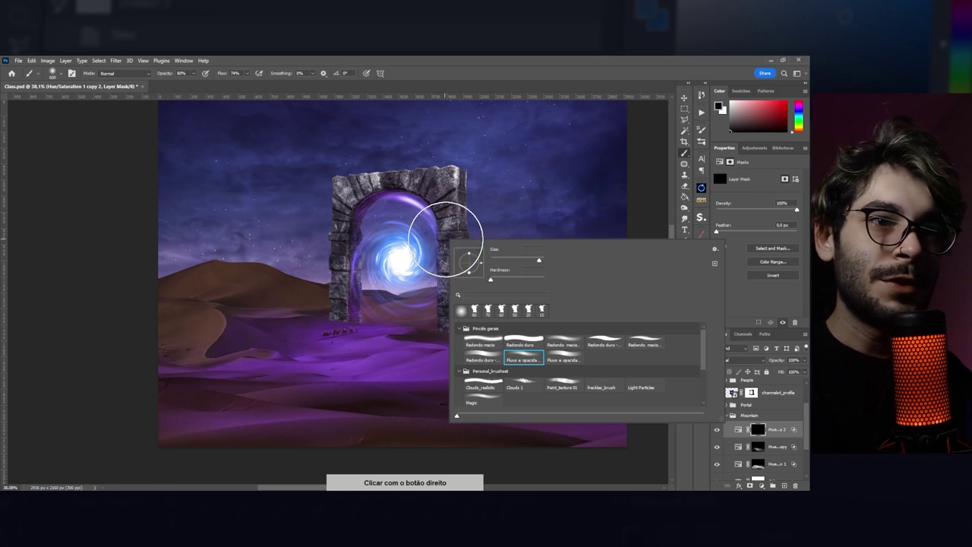
click(559, 391)
key(Return)
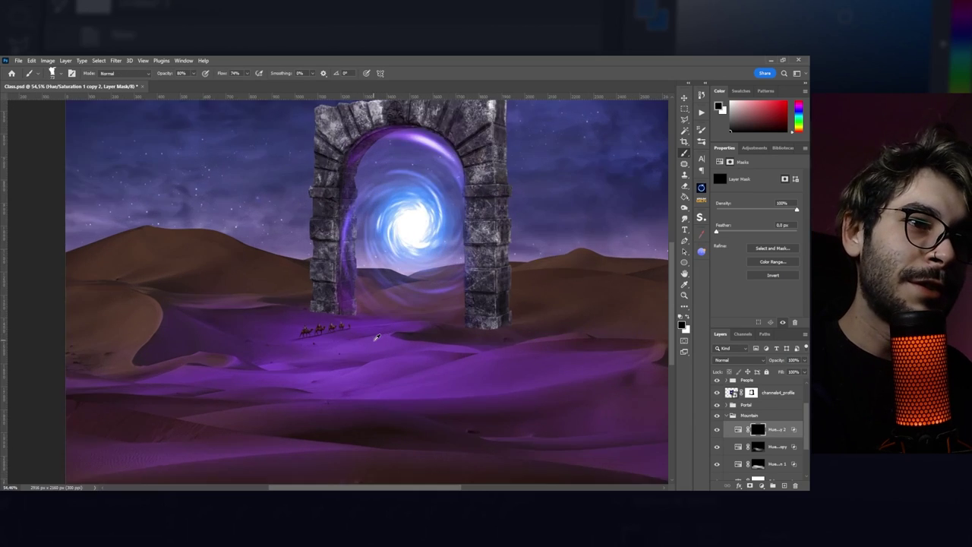
scroll(380, 339, up, 5)
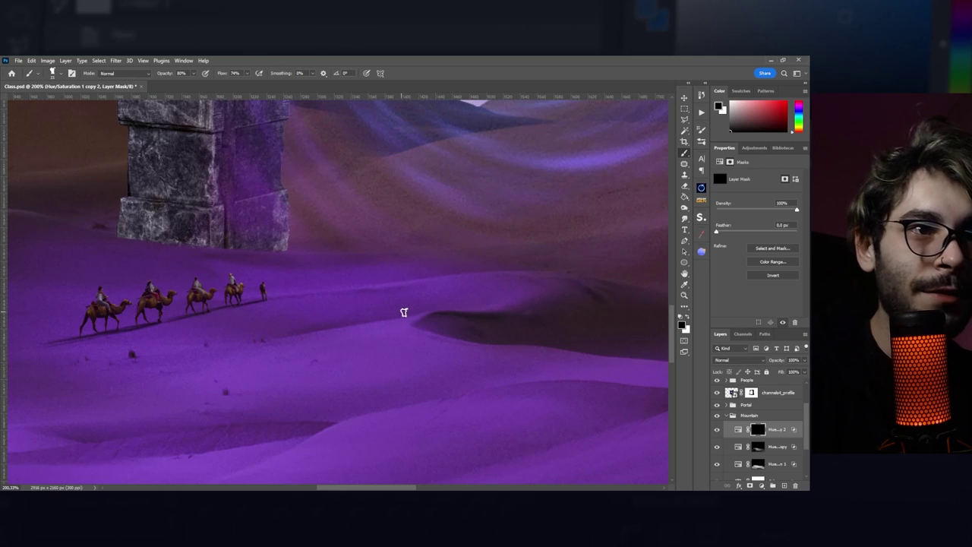
key(x)
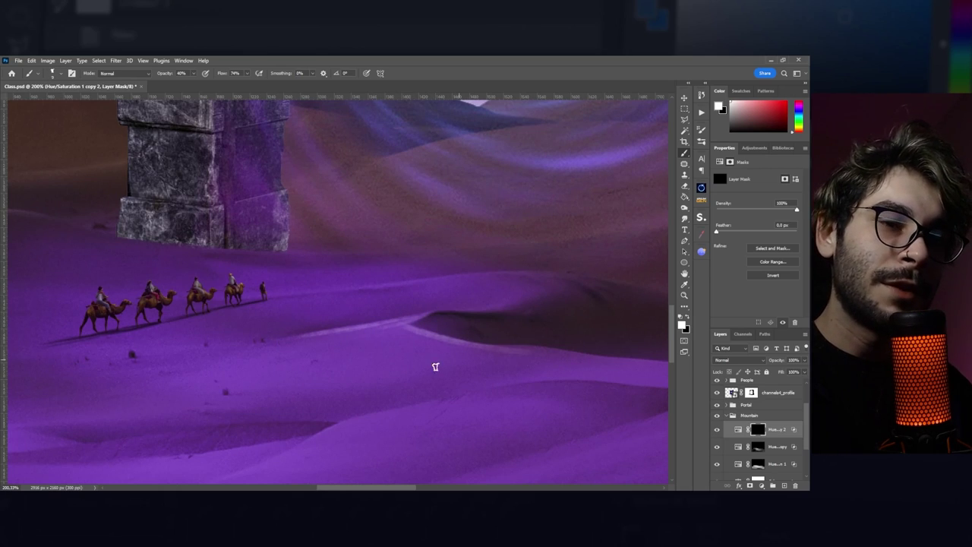
Paint the tint onto the near dunes and along the left pillar's base, then fit the image.
drag(252, 466, 309, 437)
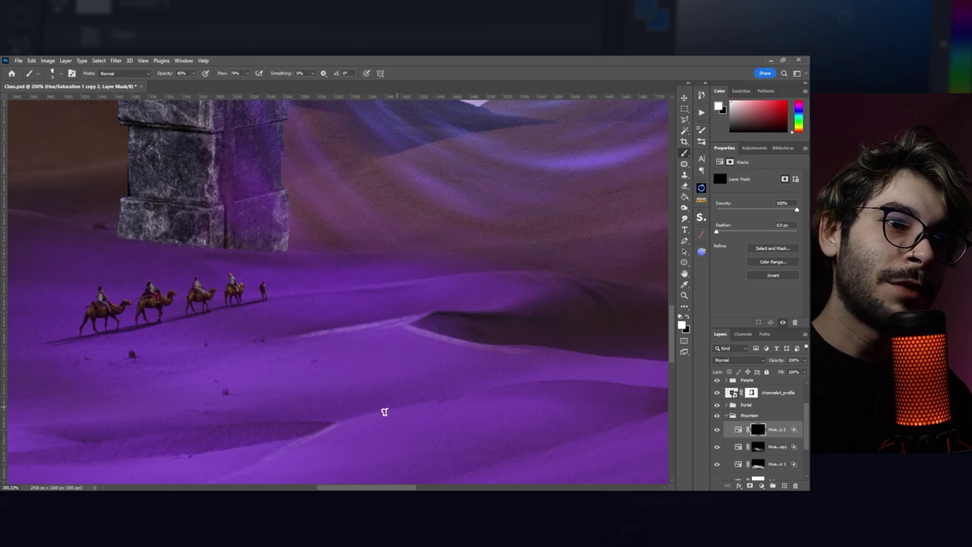
scroll(456, 365, up, 2)
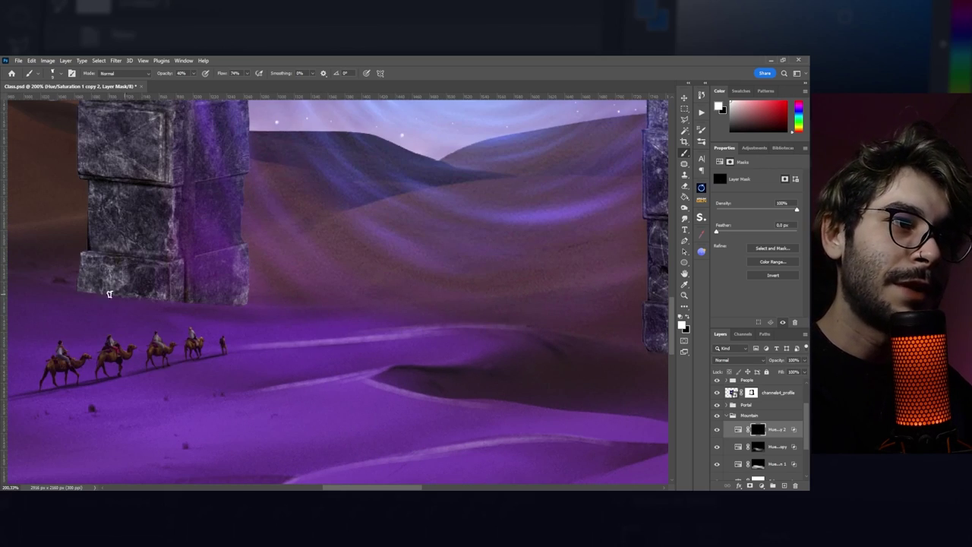
drag(110, 294, 202, 315)
drag(111, 299, 317, 308)
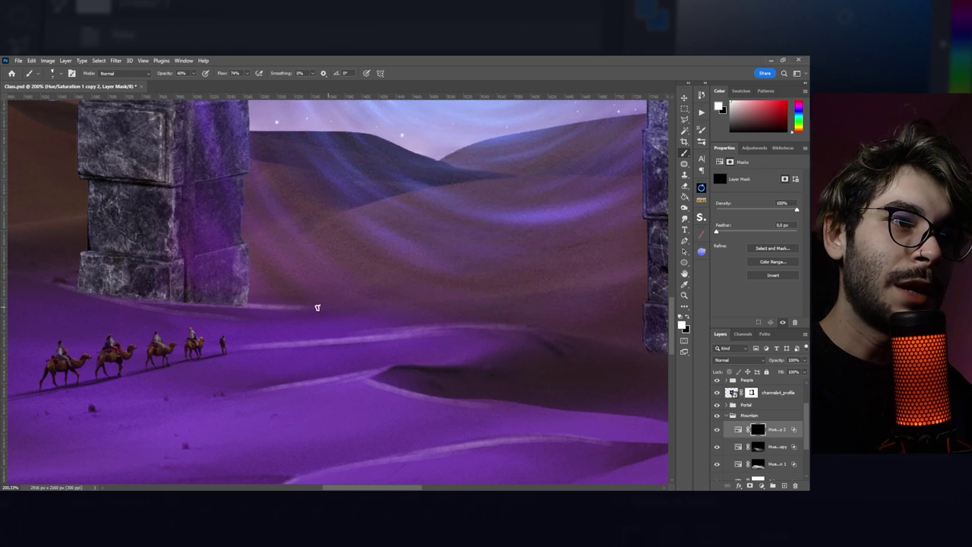
drag(536, 328, 261, 218)
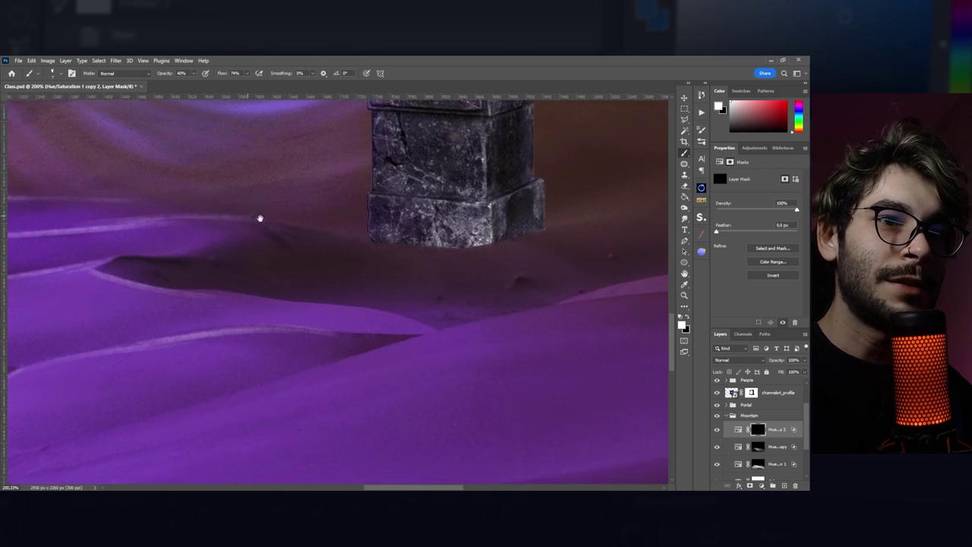
key(ctrl+0)
key(v)
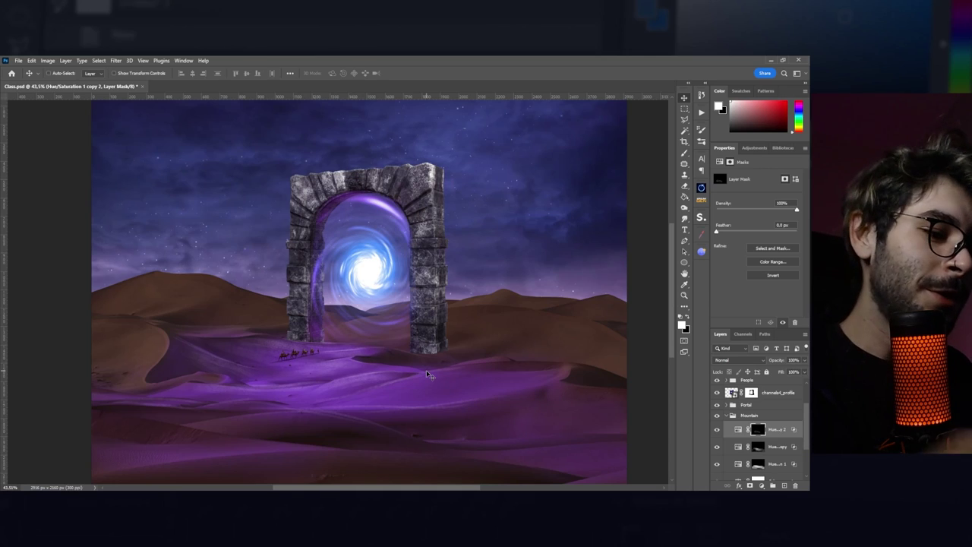
Paint textured brushwork over the foreground dune glow, resizing the brush as needed.
key(b)
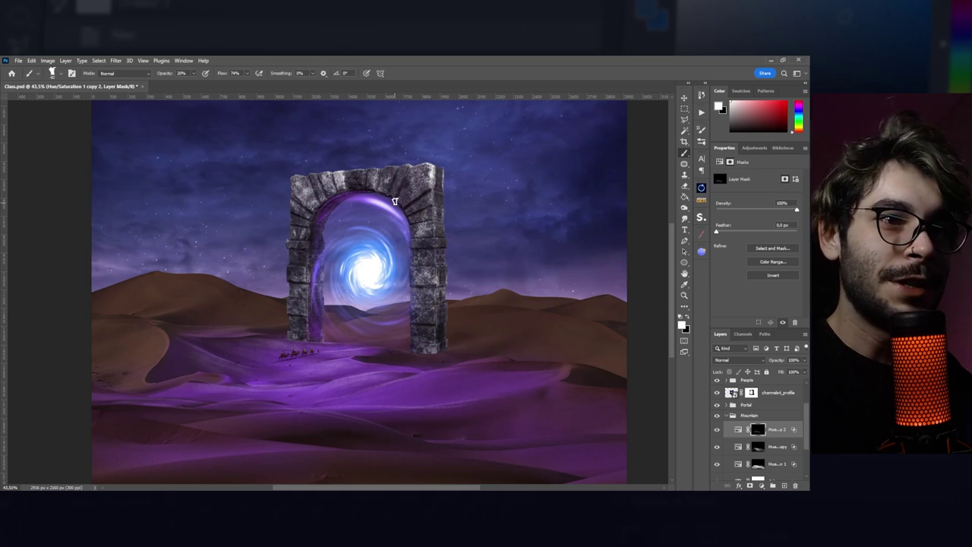
right_click(407, 278)
right_click(392, 314)
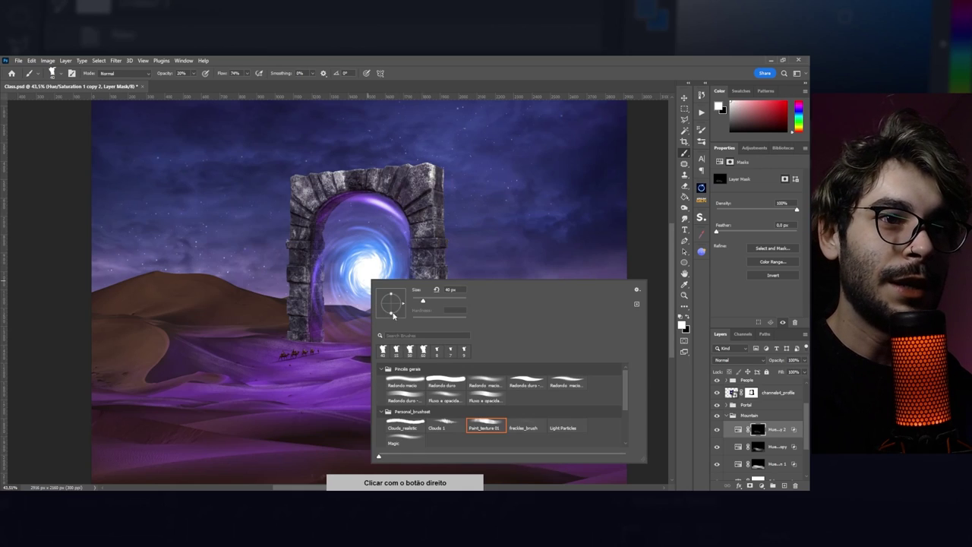
click(445, 396)
key(Return)
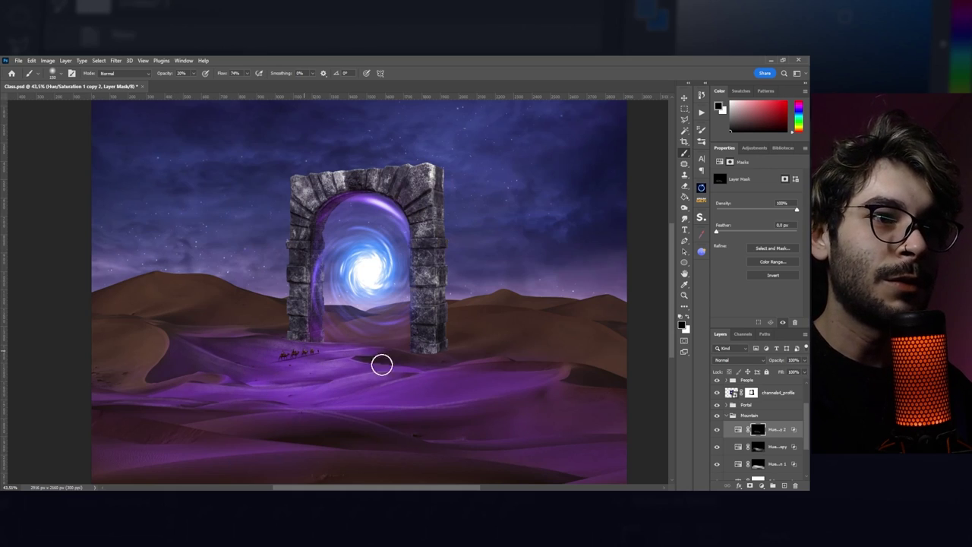
key(bracketright)
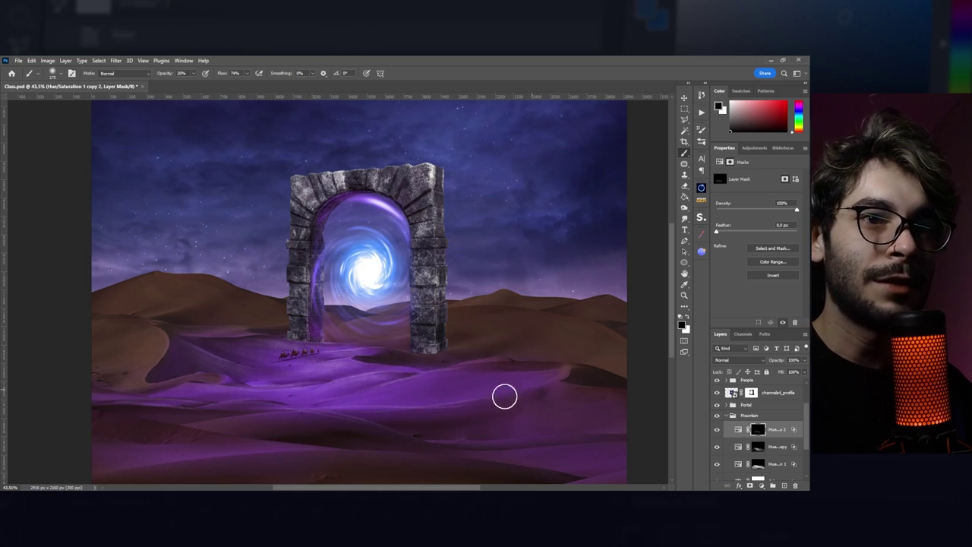
key(bracketleft)
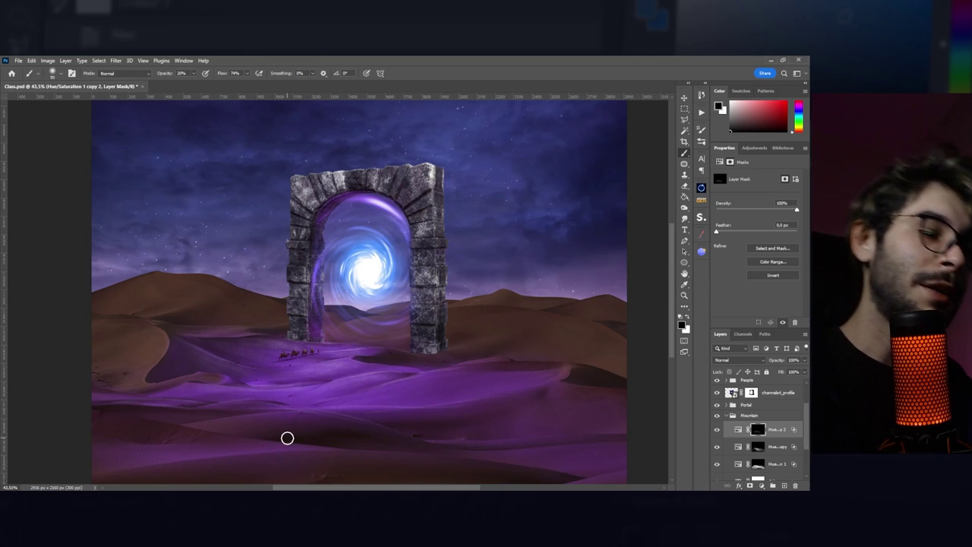
Expand the Portal group and select its Color Balance 1 copy adjustment.
key(v)
scroll(471, 380, down, 2)
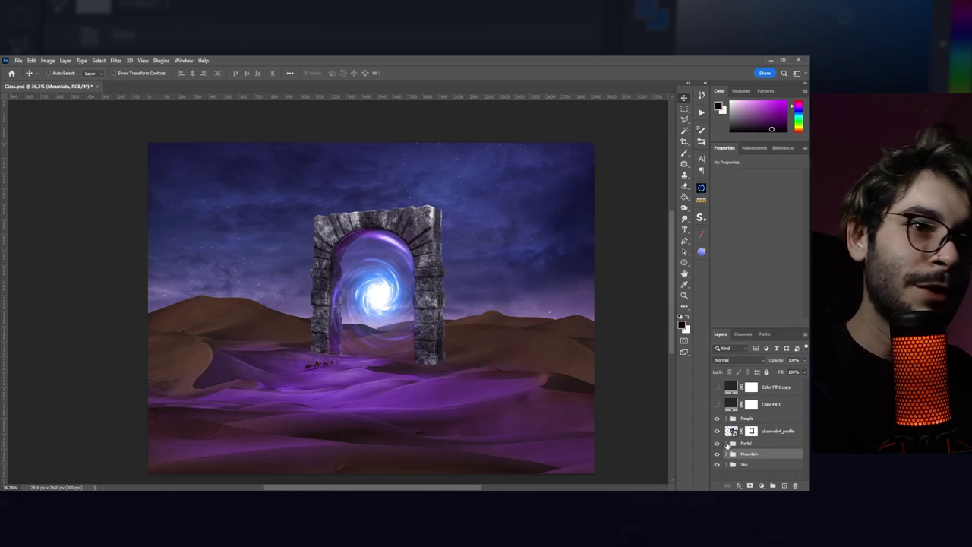
click(728, 443)
click(775, 457)
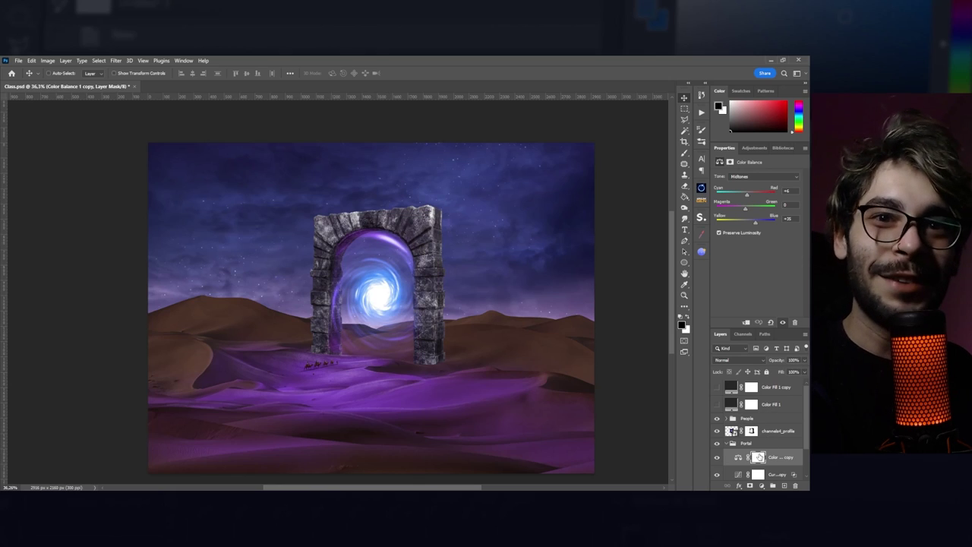
Add a purple colorized Hue/Saturation (saturation 72, Screen) with an inverted mask, painted white on the arch edges.
click(762, 485)
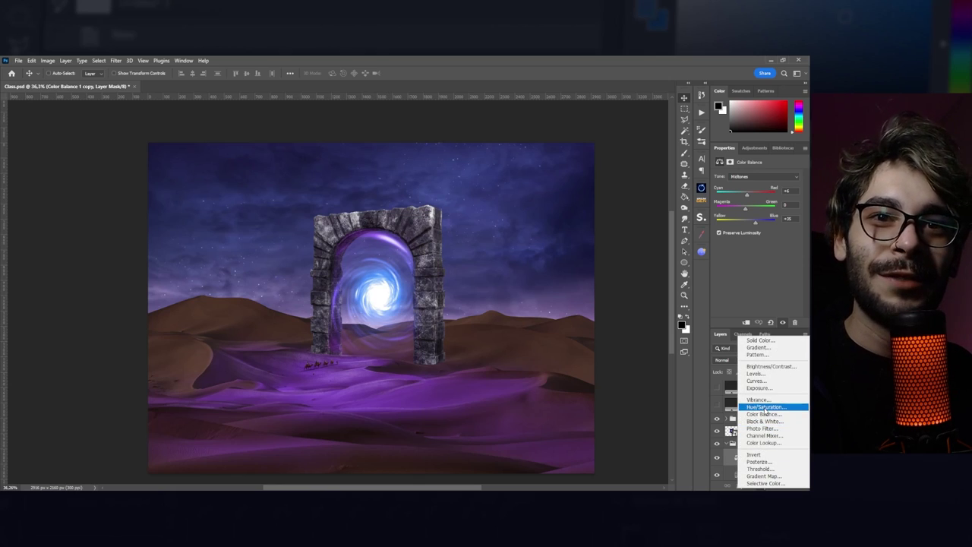
click(767, 410)
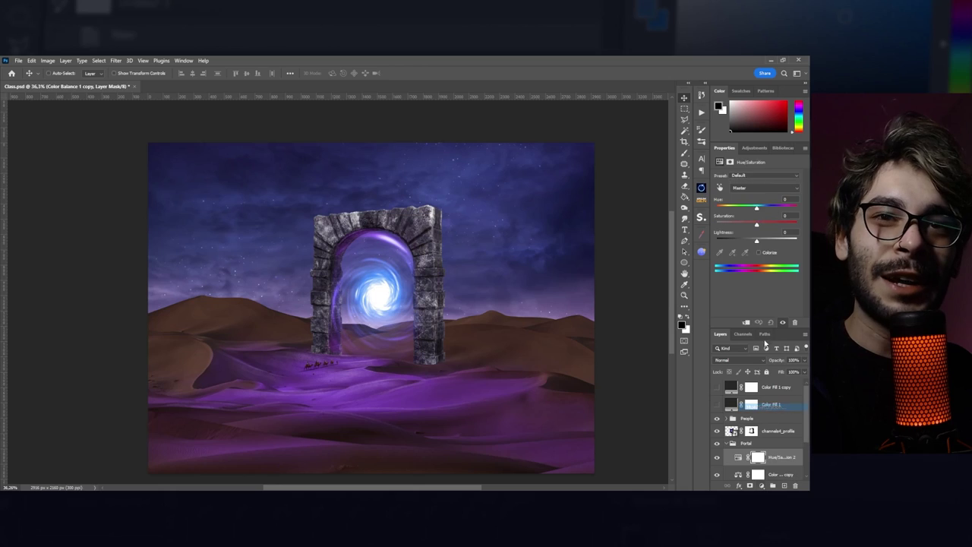
click(765, 253)
mouse_move(746, 225)
mouse_down()
mouse_move(775, 222)
mouse_move(769, 241)
mouse_move(778, 242)
mouse_up()
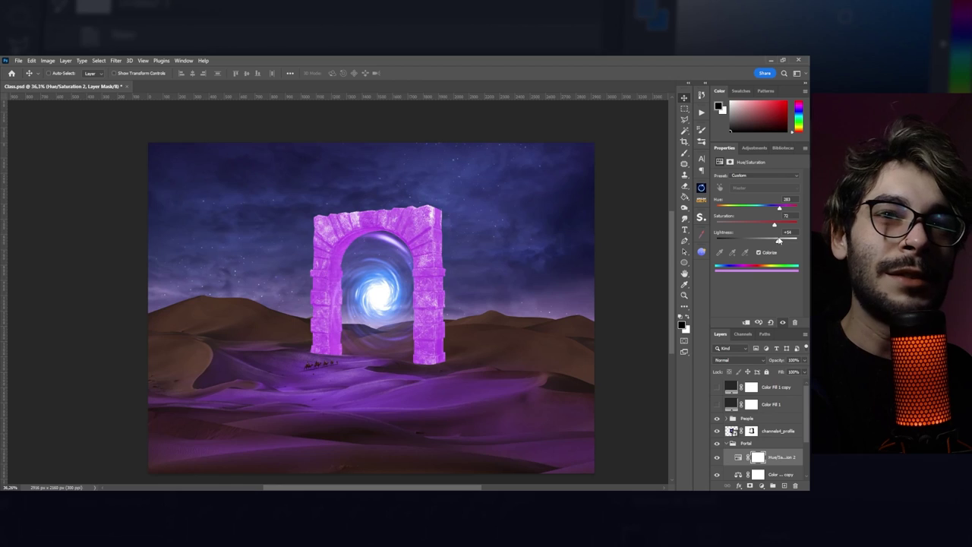
click(718, 360)
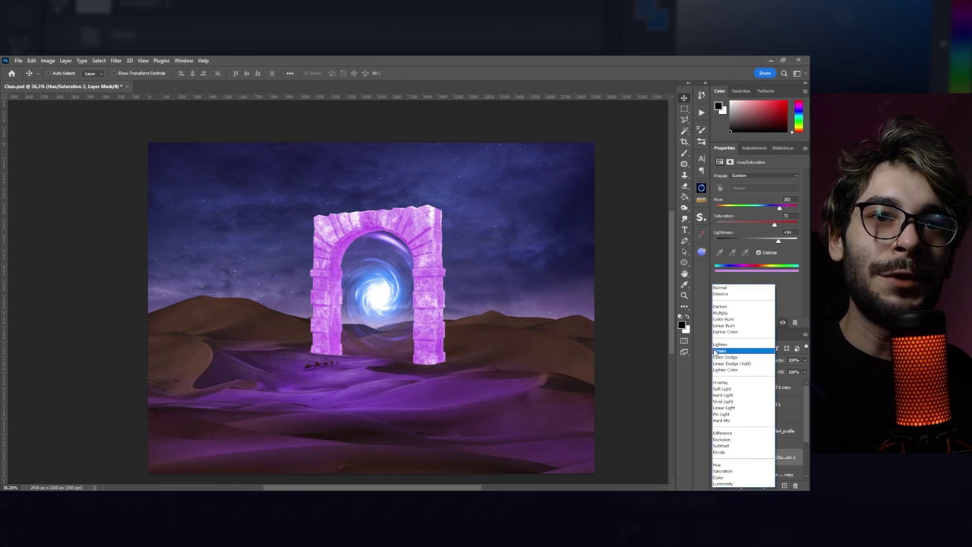
click(733, 338)
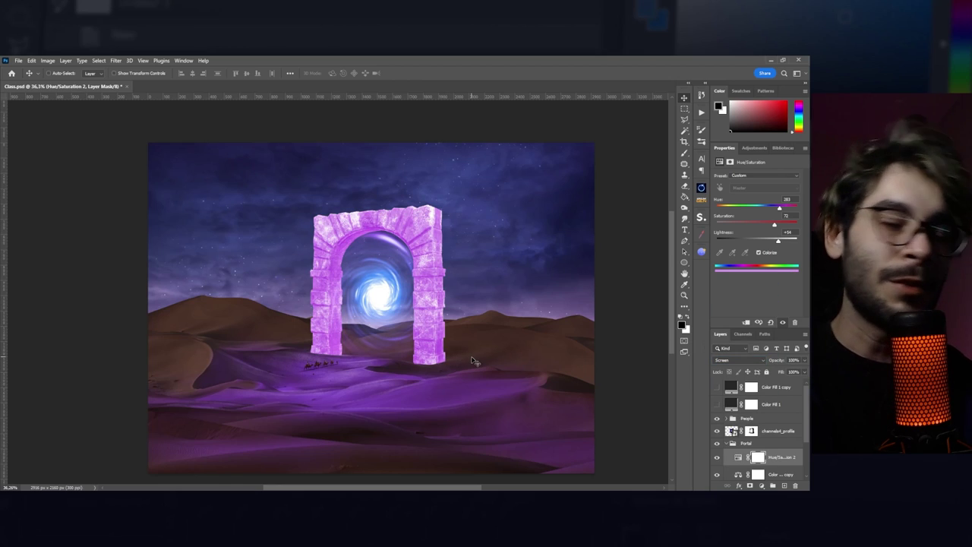
key(ctrl+i)
key(b)
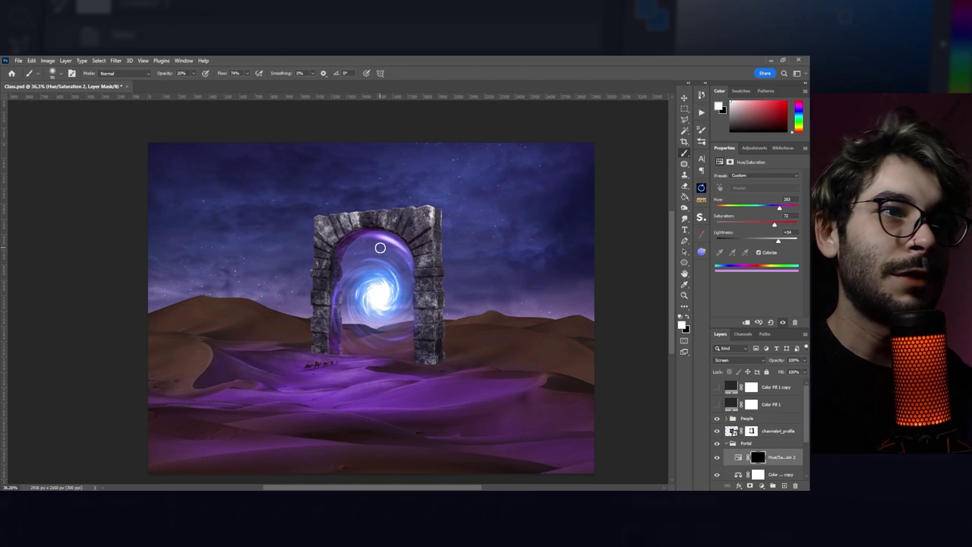
key(x)
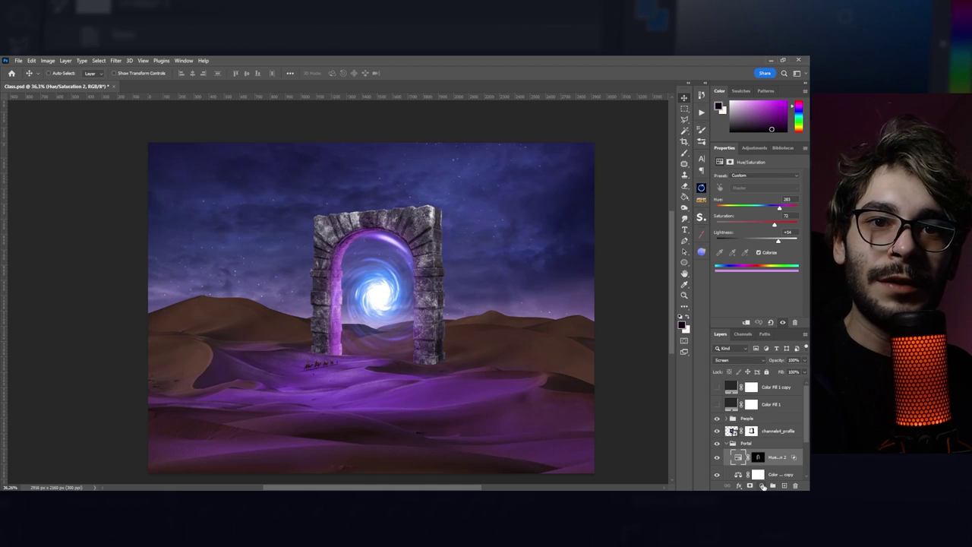
Add a Color Balance adjustment raising Red and Blue in the portal's midtones.
click(762, 487)
click(764, 412)
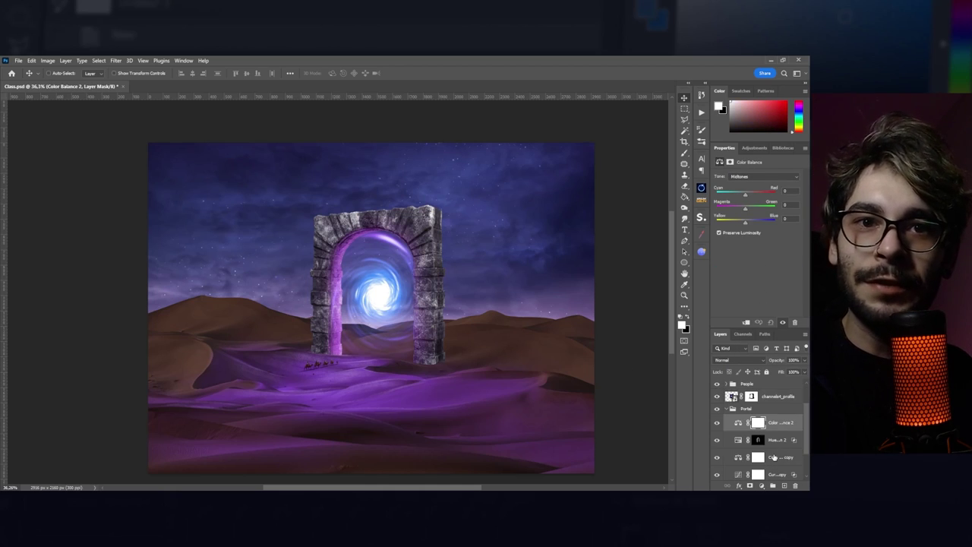
scroll(769, 454, up, 1)
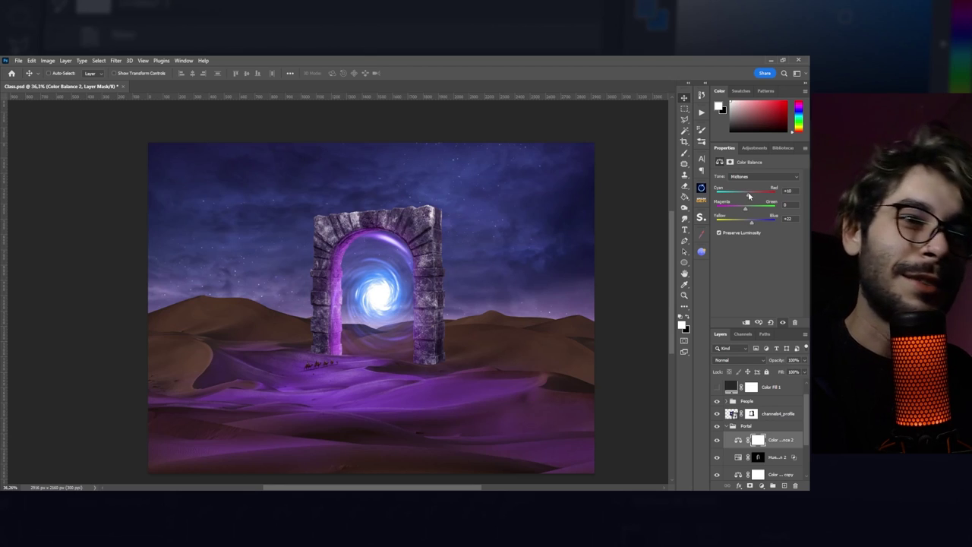
scroll(785, 456, down, 2)
On new Layer 16, brush soft purple inside the arch's outline, then collapse the Portal group.
click(785, 485)
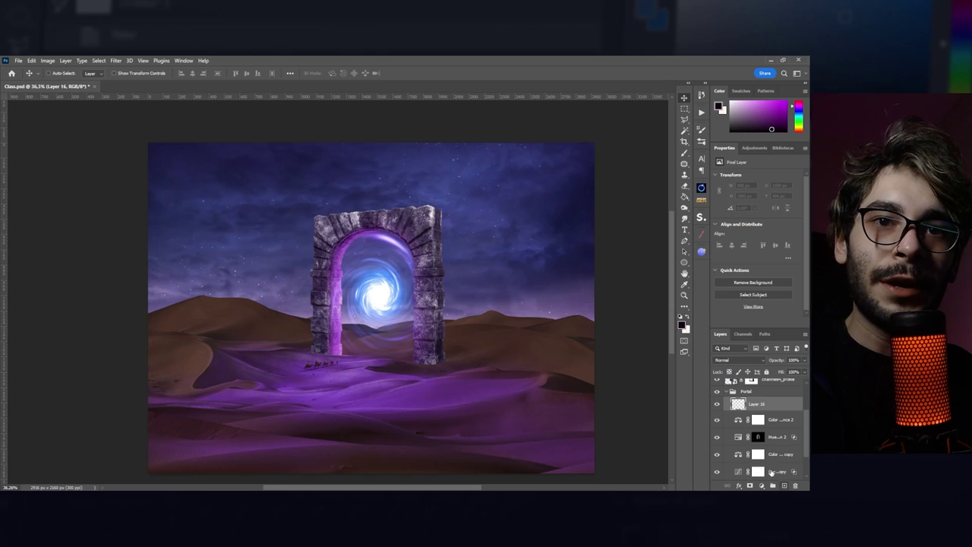
ctrl+click(739, 472)
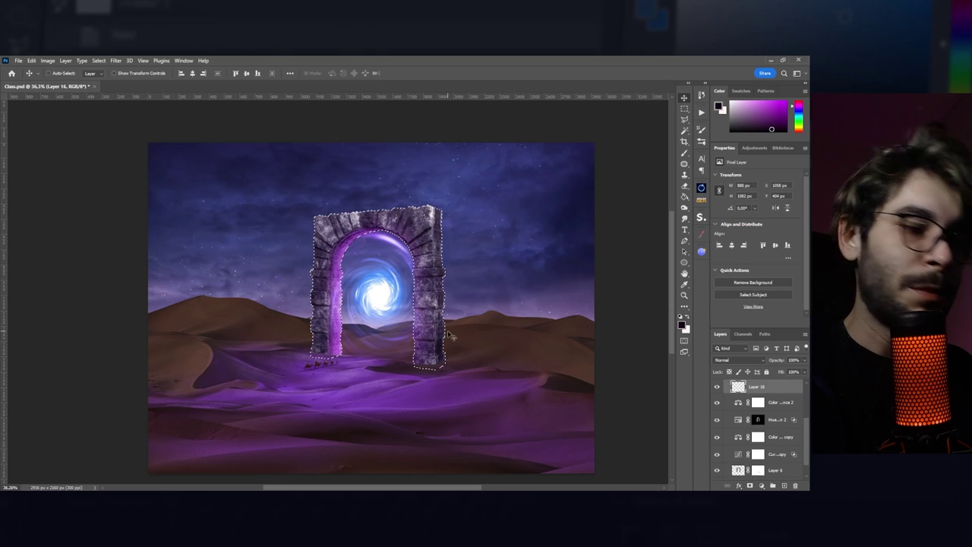
key(b)
scroll(454, 357, down, 2)
key(bracketright)
key(bracketright)
key(bracketright)
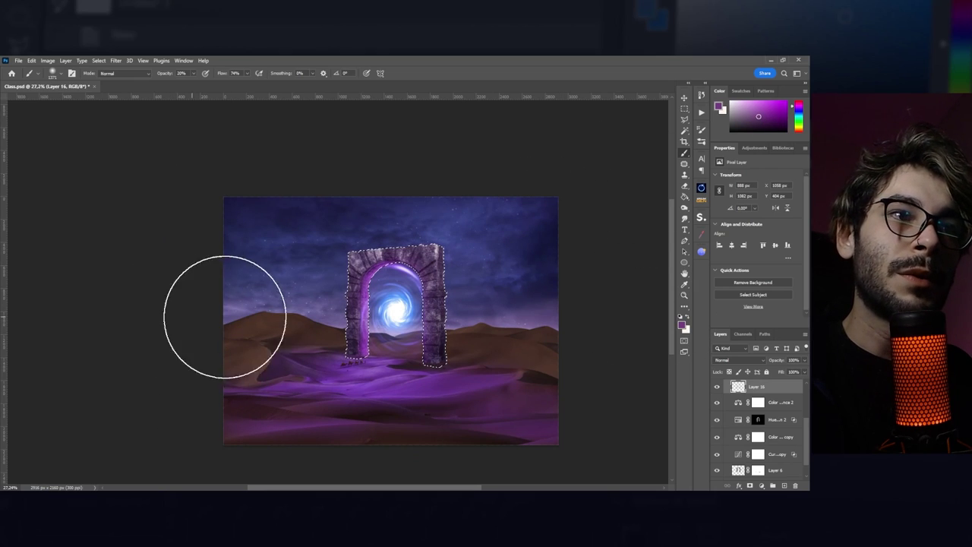
key(ctrl+d)
key(v)
scroll(352, 342, up, 1)
scroll(525, 407, up, 1)
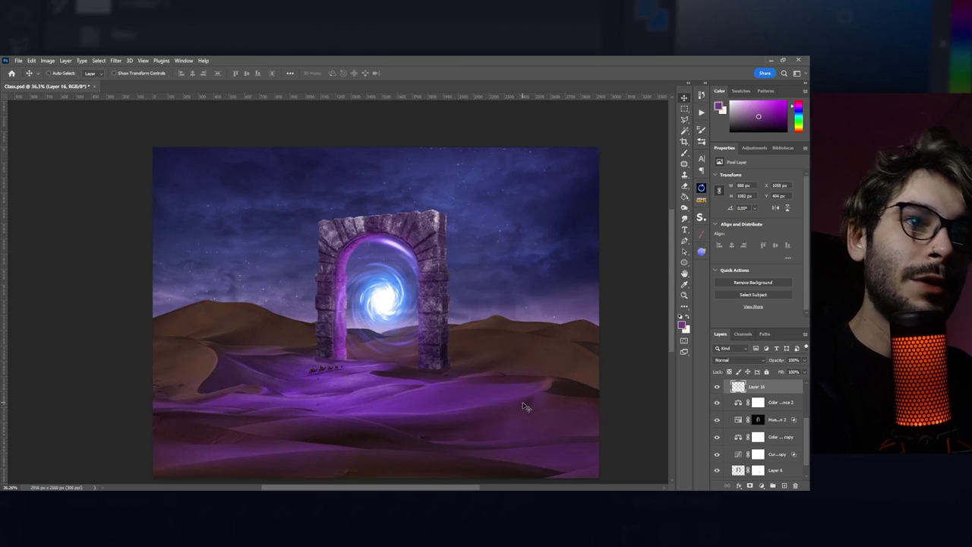
scroll(728, 417, up, 2)
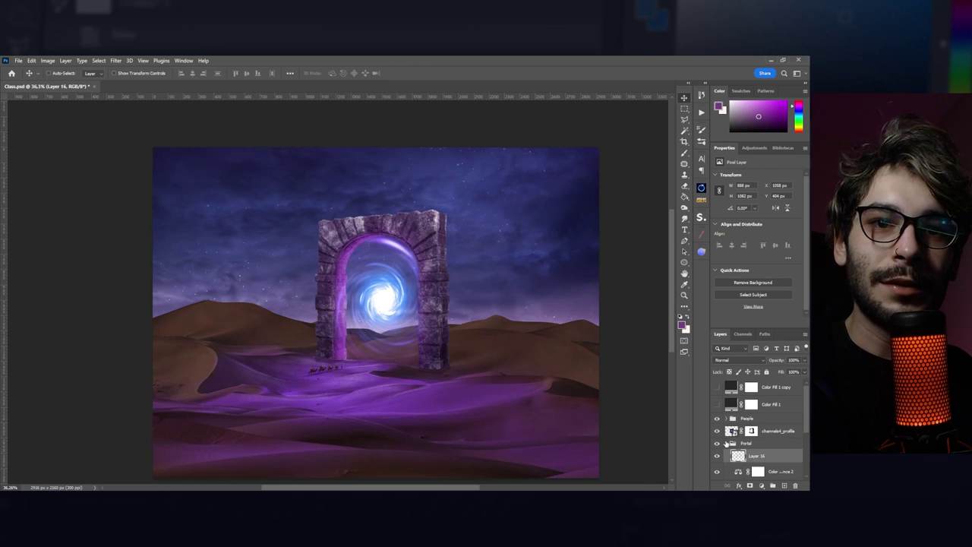
click(726, 443)
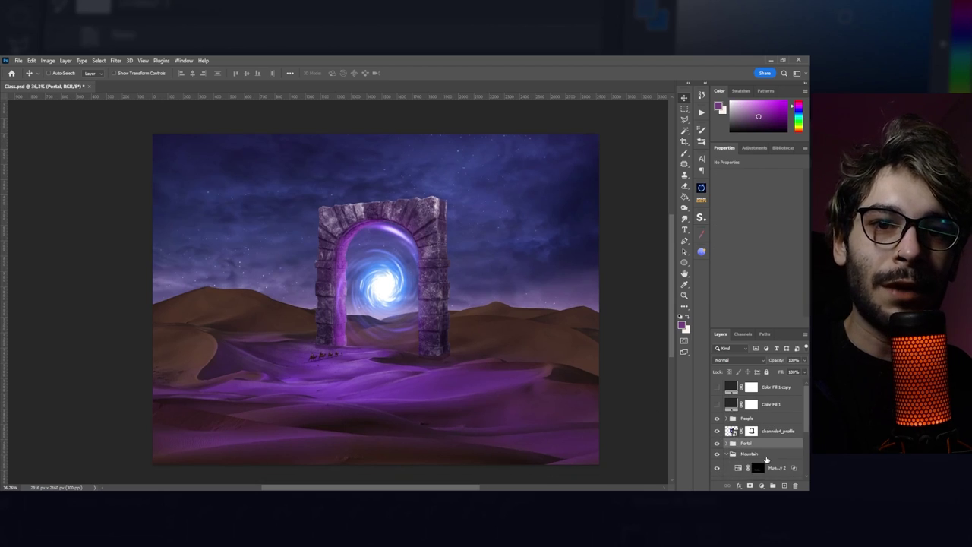
Add a Color Balance adjustment in the Mountain group shifting the dunes toward blue.
click(727, 443)
click(767, 415)
click(762, 485)
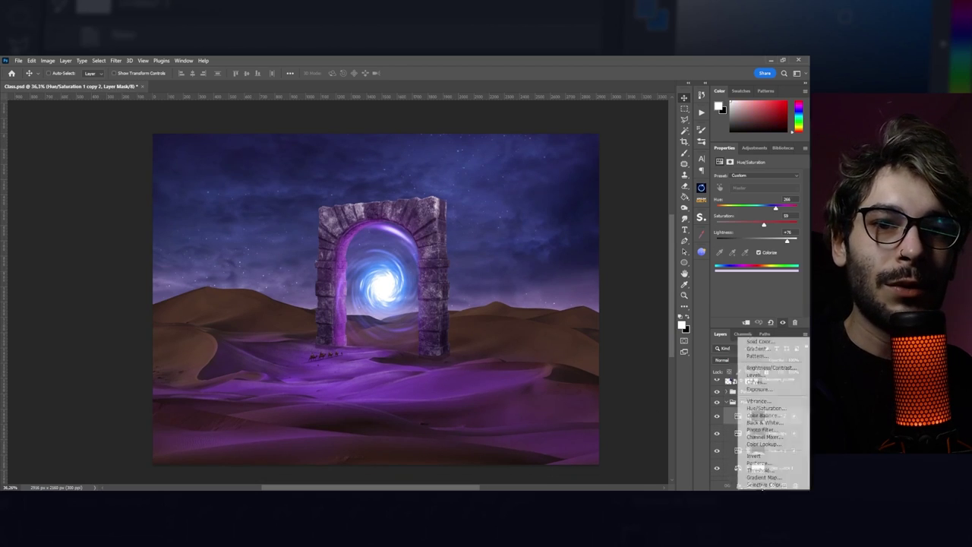
click(766, 415)
drag(747, 218, 756, 219)
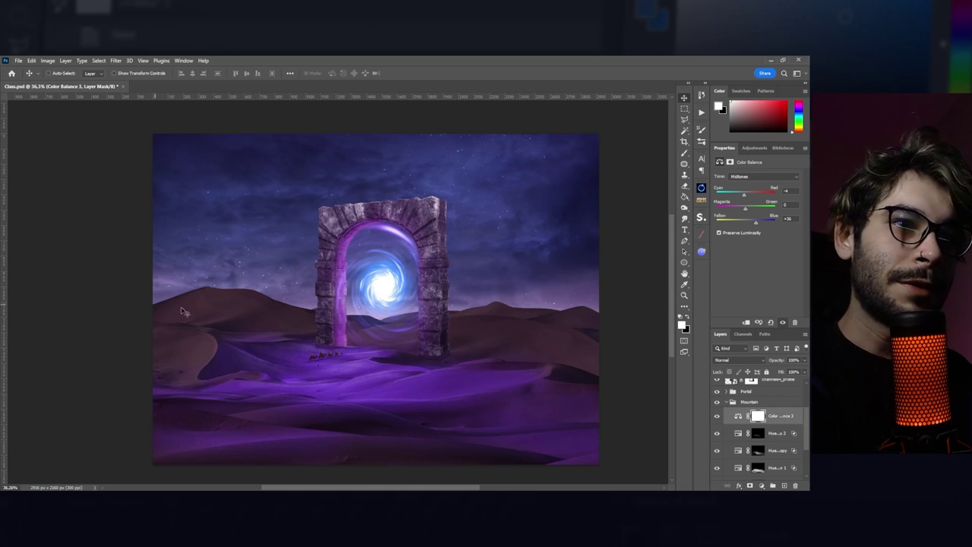
click(780, 417)
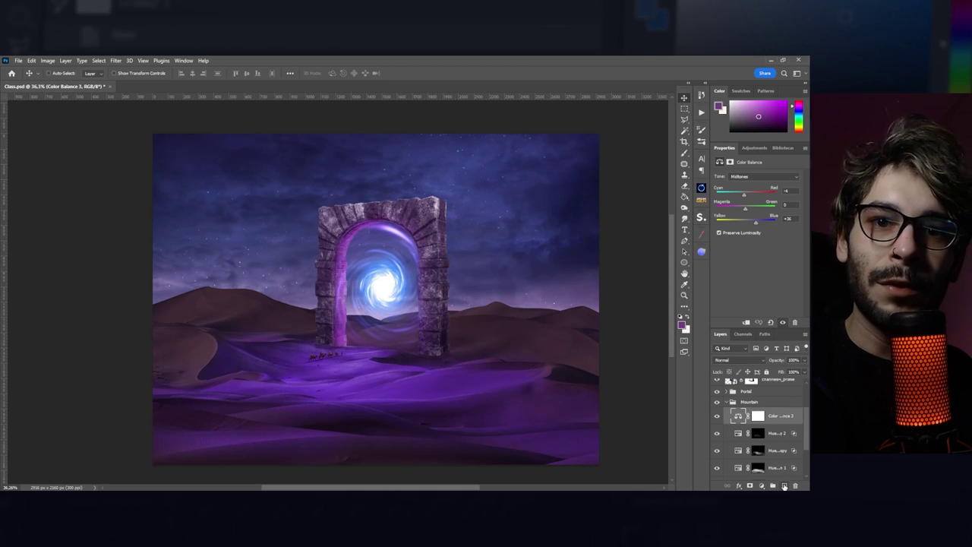
On new Layer 17, brighten the dune horizon selection with a 20%-flow brush, then deselect.
click(785, 487)
scroll(769, 410, down, 2)
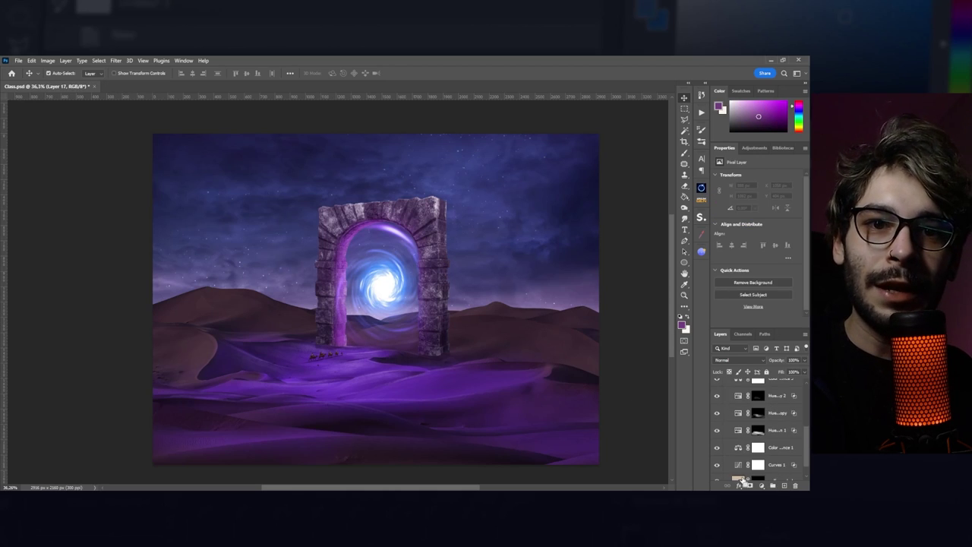
scroll(748, 463, down, 1)
scroll(760, 425, up, 3)
key(b)
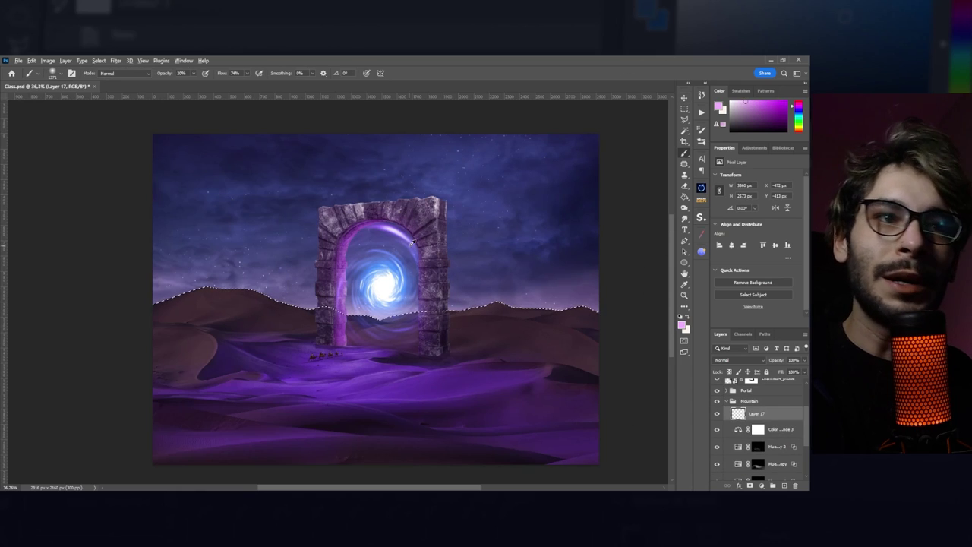
scroll(413, 241, down, 2)
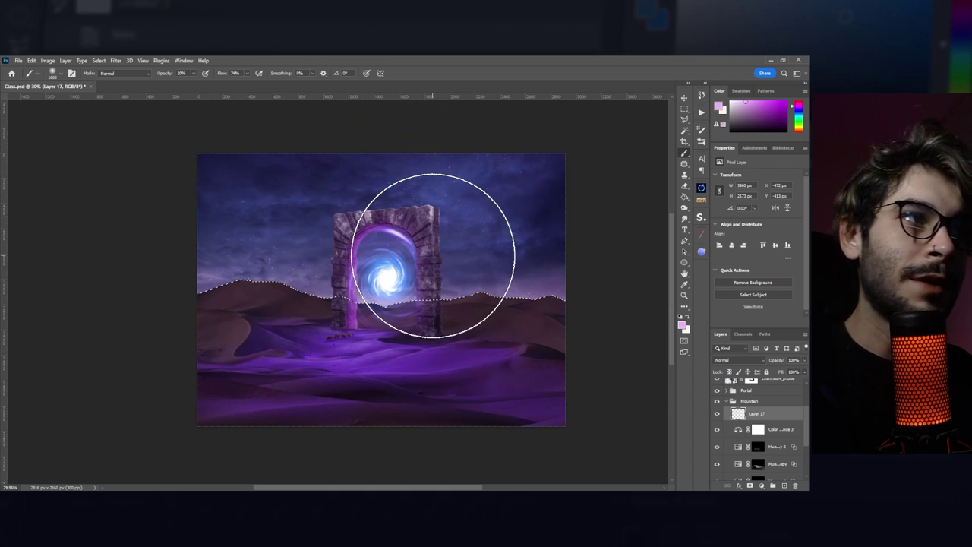
text(20)
key(Return)
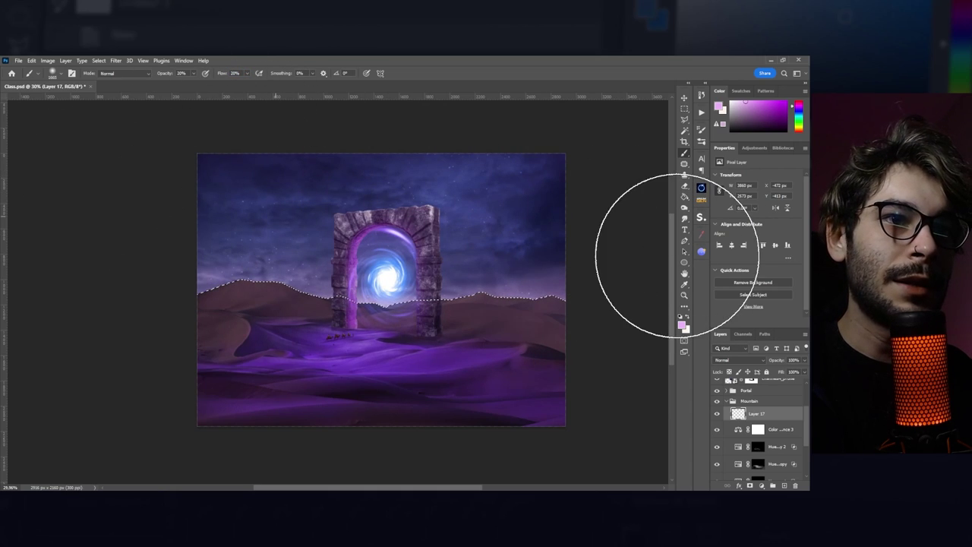
key(ctrl+d)
key(v)
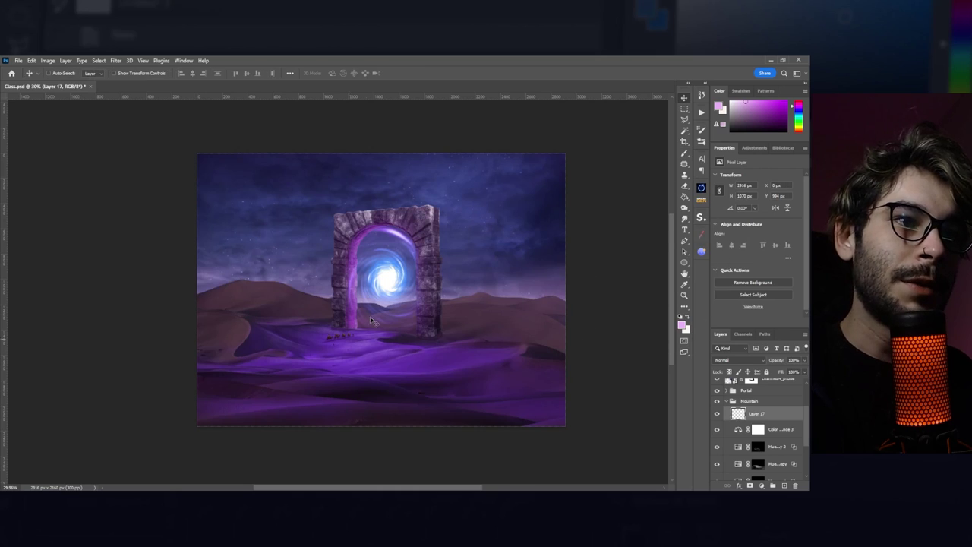
Compare Layer 17 on and off, collapse the Mountain group, and select the People group.
scroll(366, 322, up, 1)
click(717, 416)
click(716, 416)
click(716, 416)
click(727, 400)
click(748, 419)
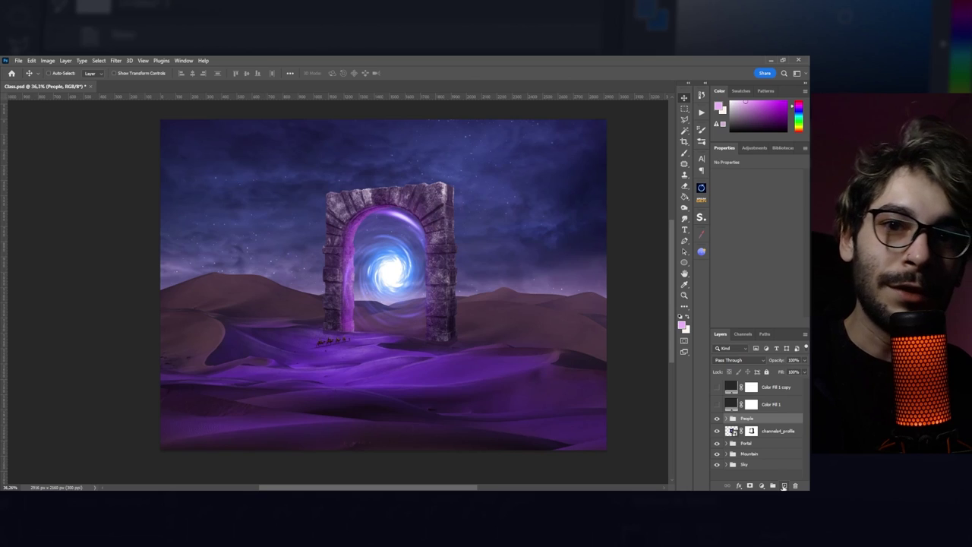
On new Screen-blended Layer 18, paint a pink Clouds 1 brush glow over the portal.
click(784, 486)
key(b)
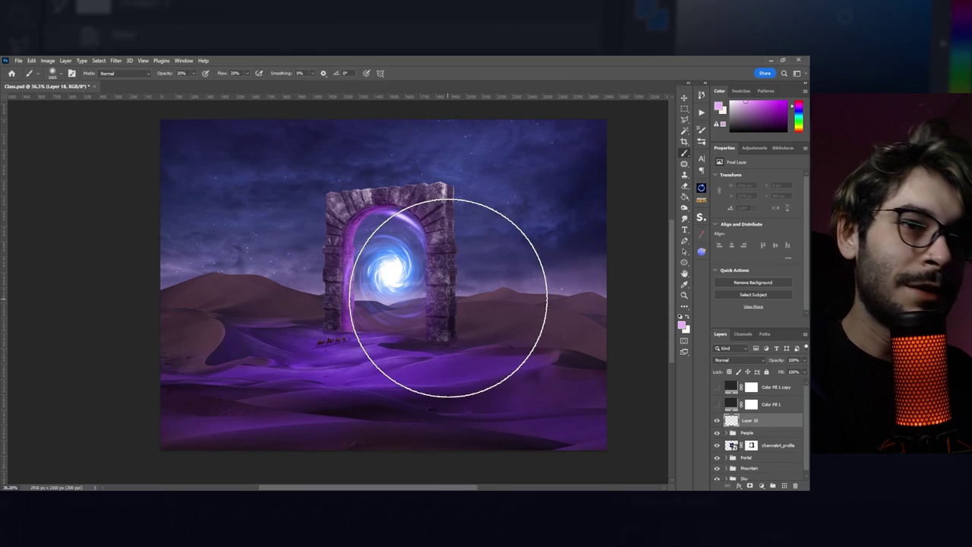
right_click(448, 303)
click(526, 439)
key(Return)
click(757, 110)
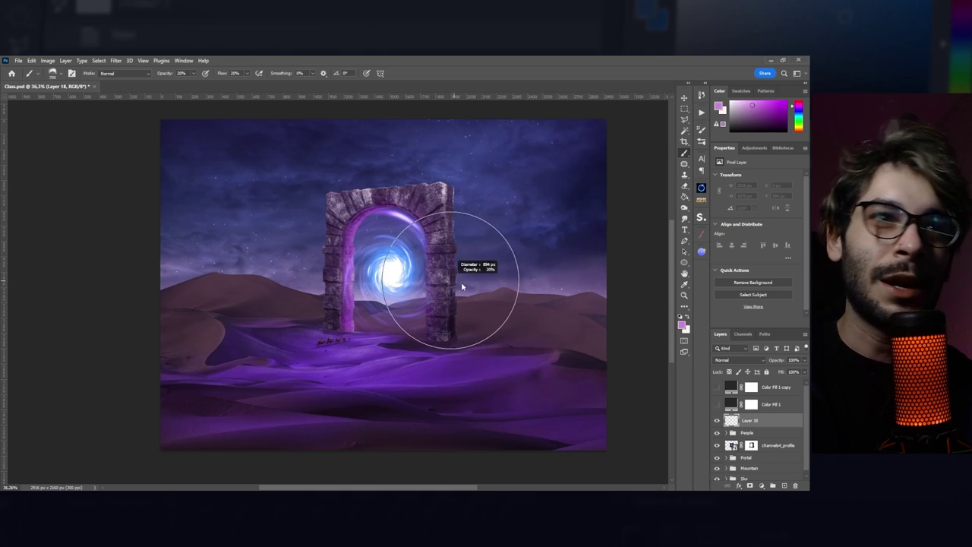
click(722, 361)
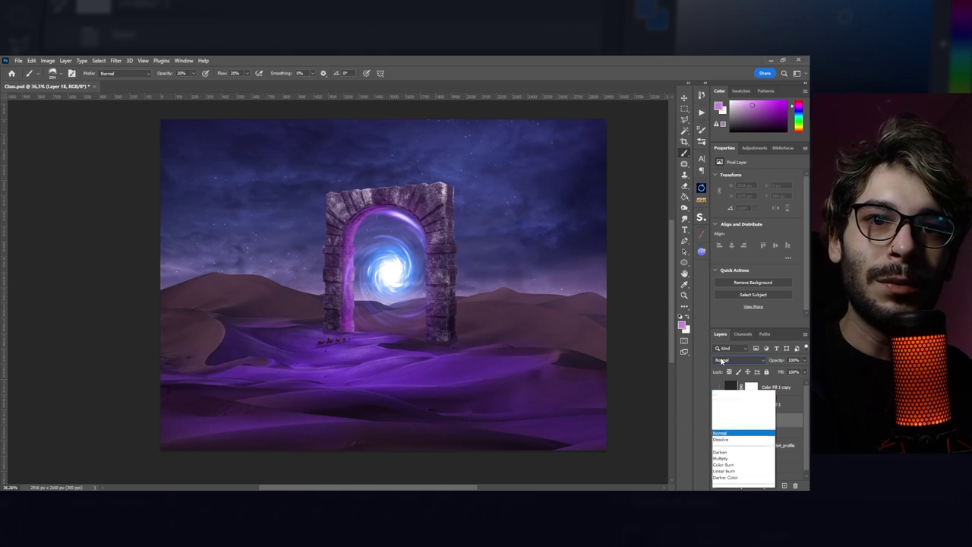
click(720, 355)
drag(350, 320, 368, 266)
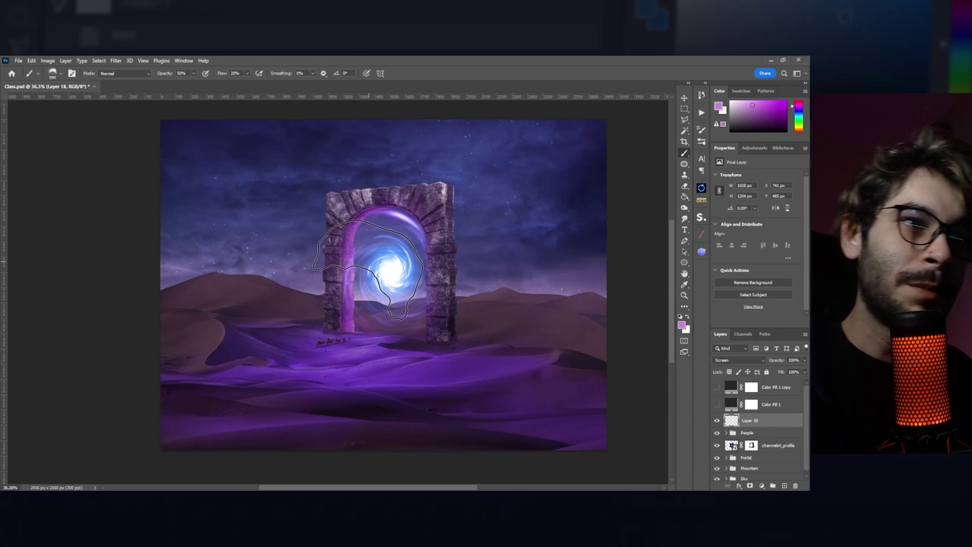
drag(369, 266, 343, 337)
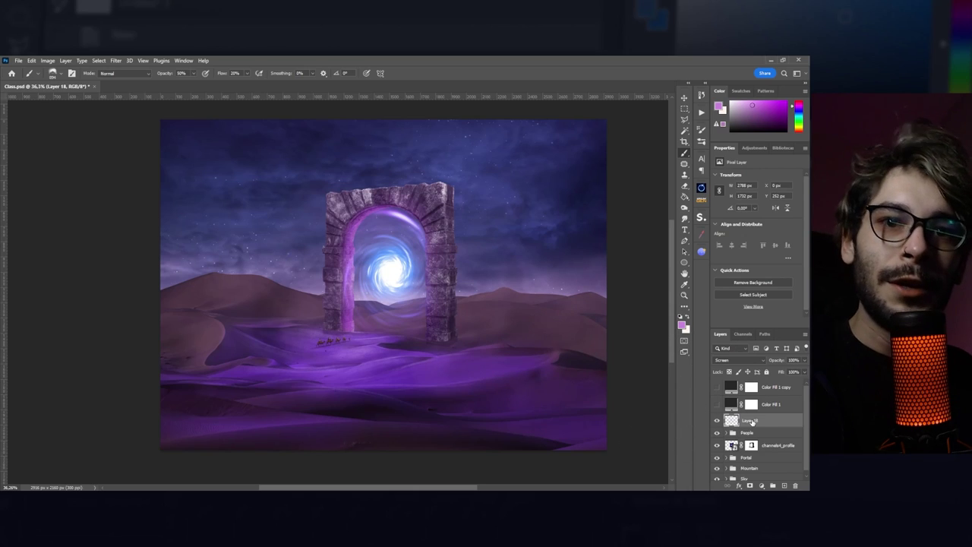
click(785, 486)
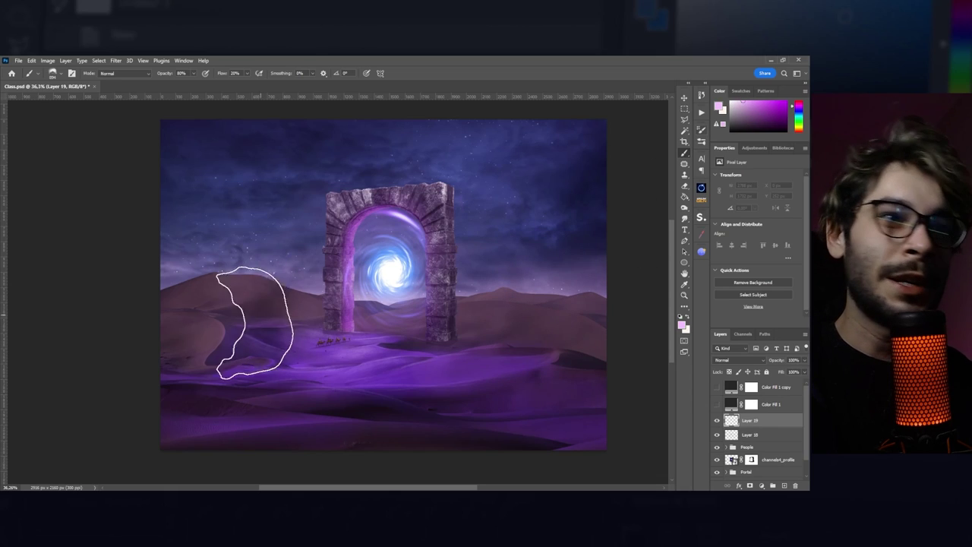
Brush purple haze across the lower dunes on Layer 19 and give it a layer mask.
drag(171, 353, 464, 381)
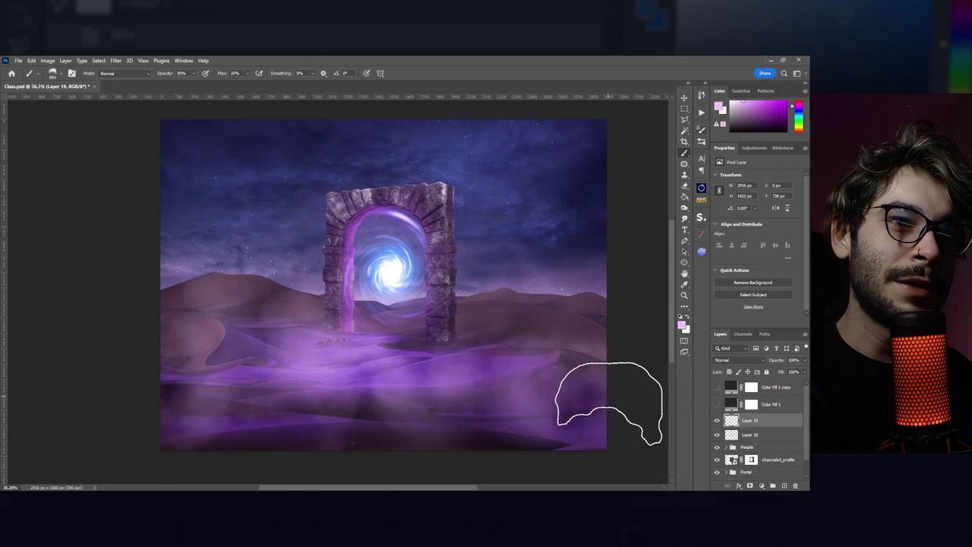
drag(148, 357, 467, 359)
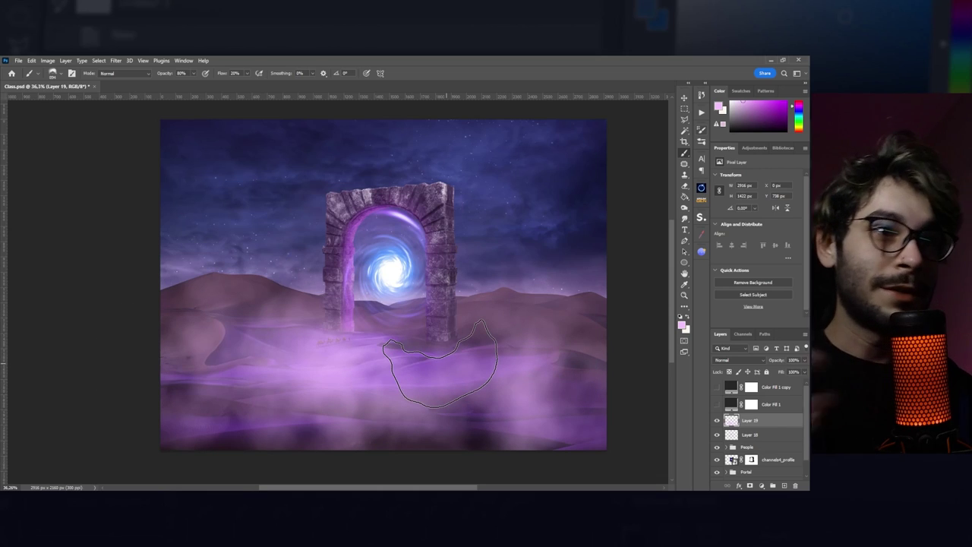
key(v)
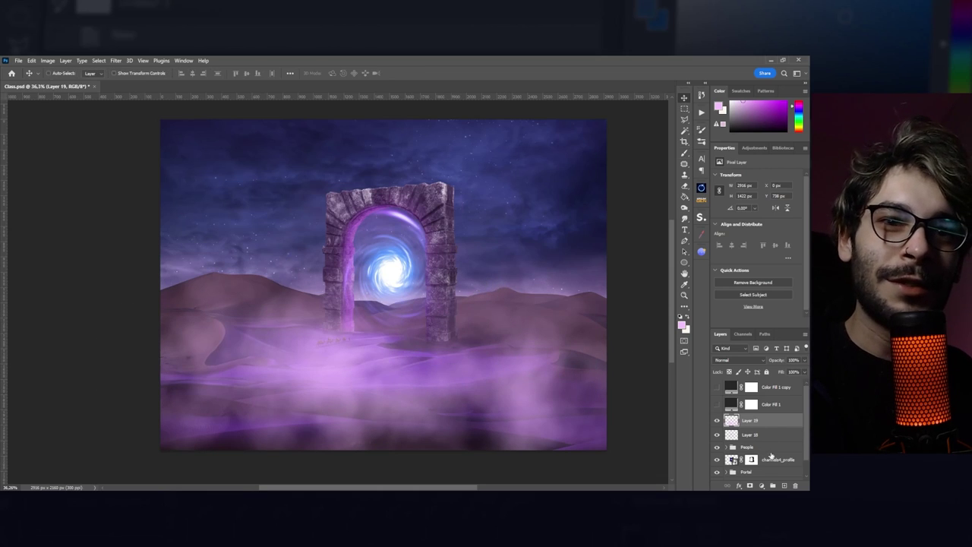
click(750, 485)
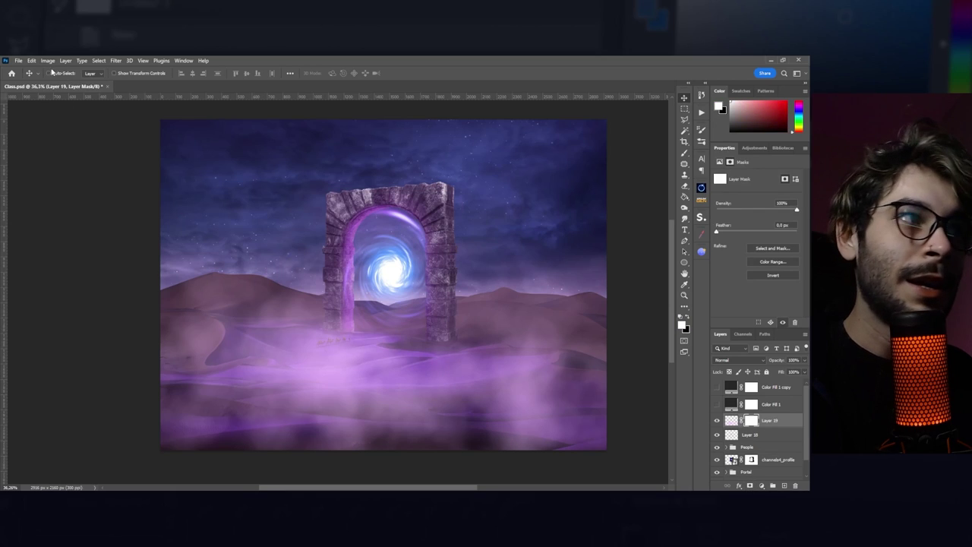
Render Clouds into Layer 19's mask and set its Levels to black 101, white 240.
click(116, 60)
mouse_move(124, 208)
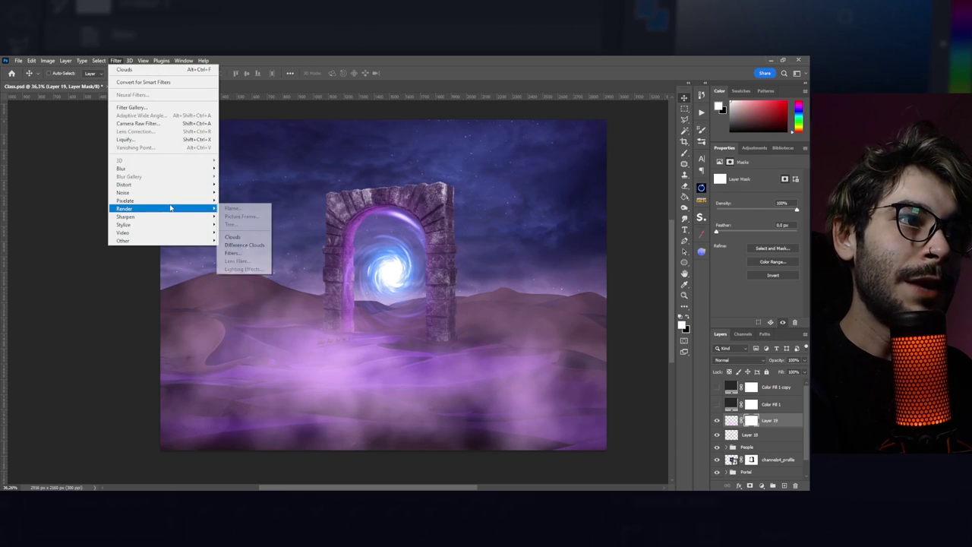
click(245, 238)
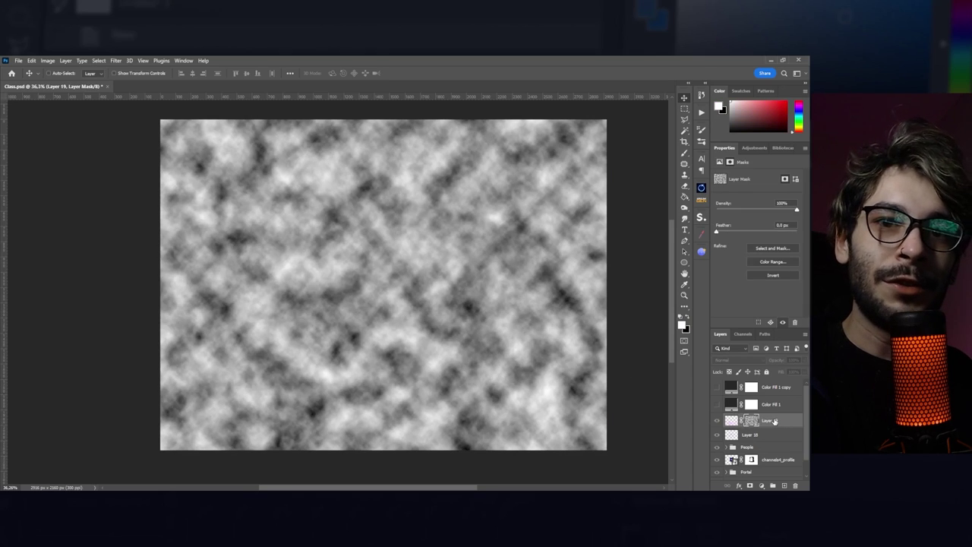
click(732, 421)
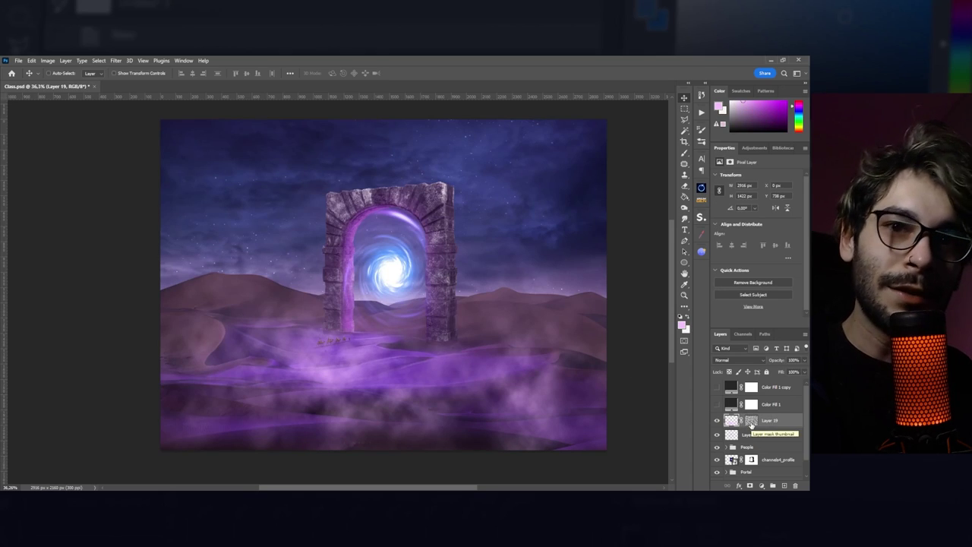
click(752, 424)
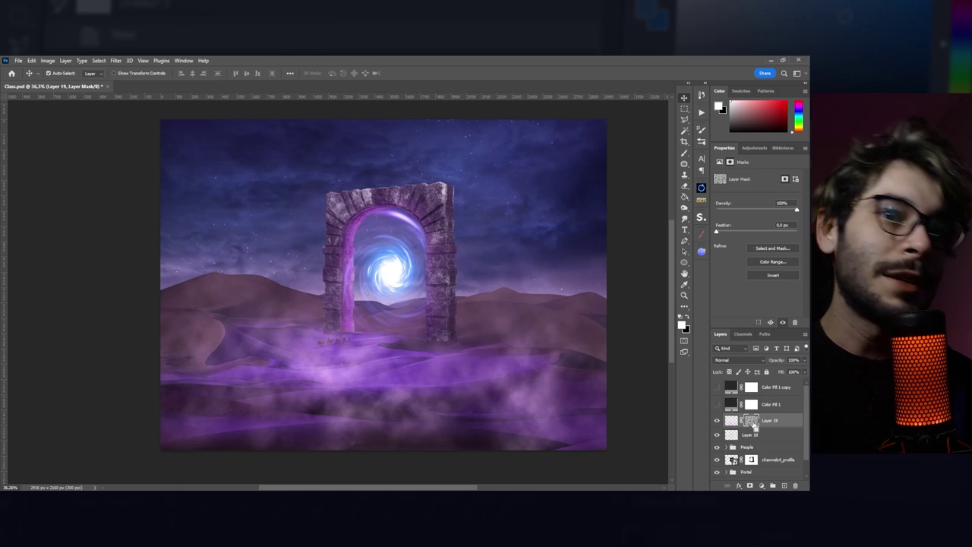
key(ctrl+l)
drag(521, 272, 565, 279)
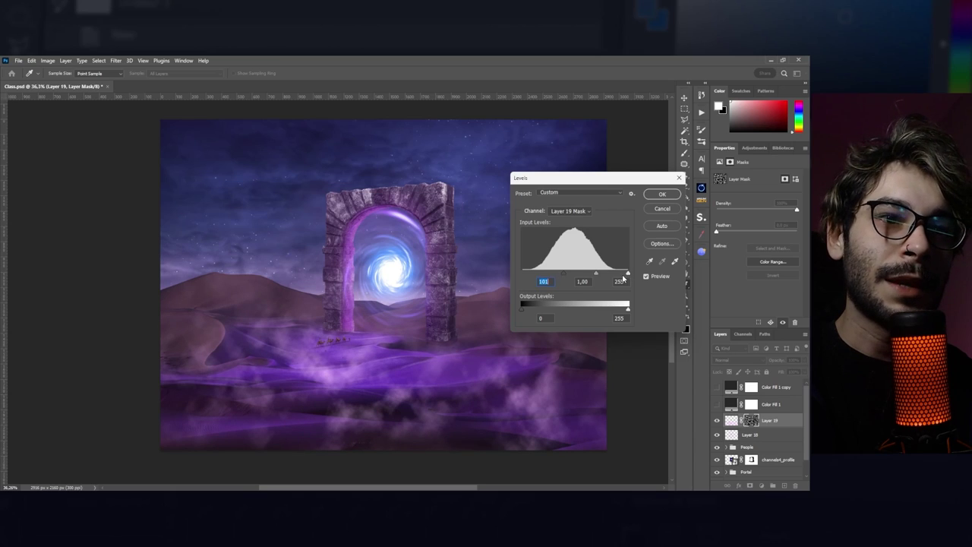
drag(627, 273, 622, 272)
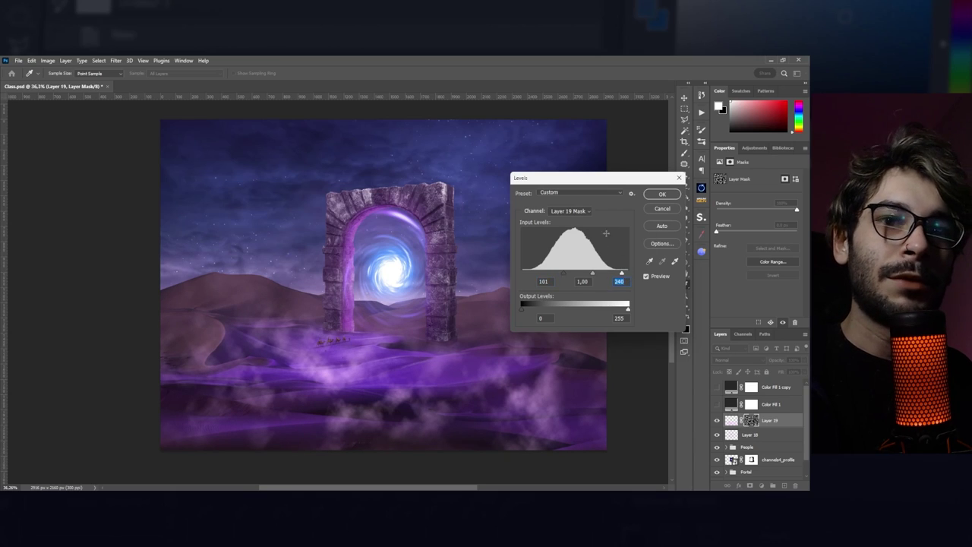
click(662, 195)
Paint black on the fog mask to clear fog from the lower foreground and arch base.
key(b)
scroll(390, 358, down, 2)
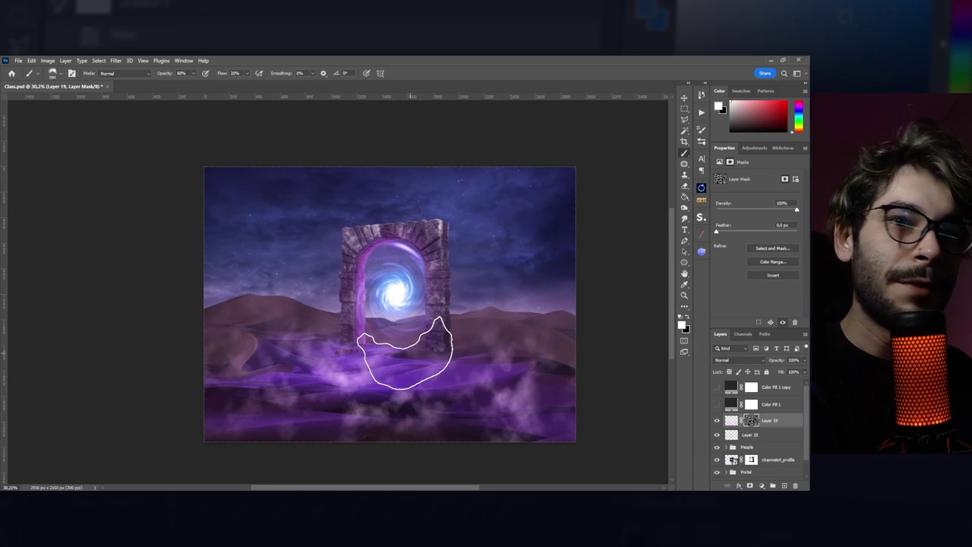
right_click(415, 308)
key(Escape)
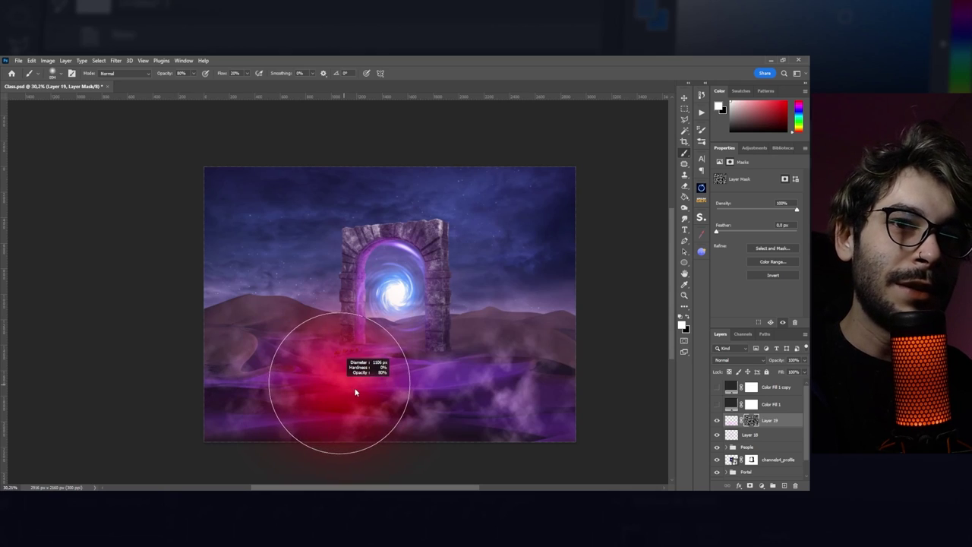
drag(281, 444, 342, 401)
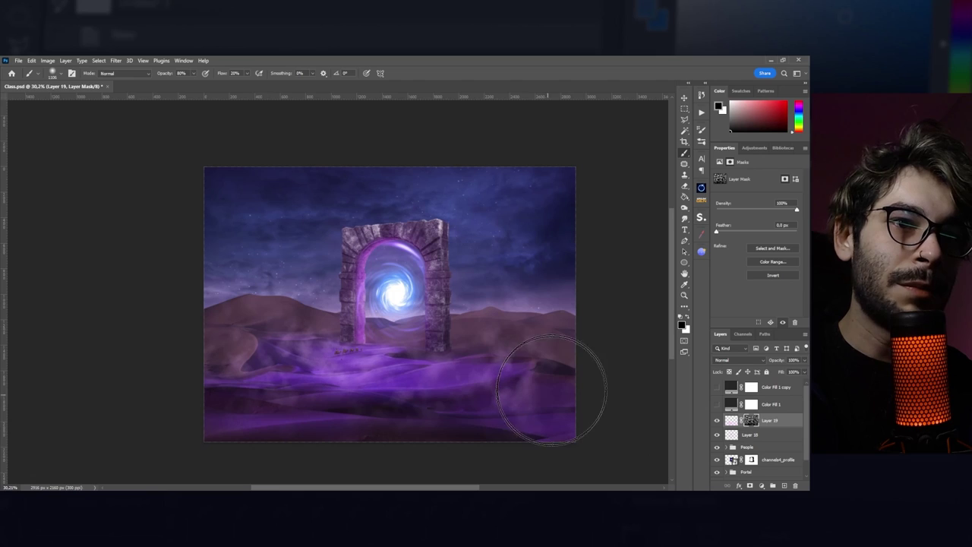
drag(211, 354, 199, 355)
drag(347, 398, 354, 384)
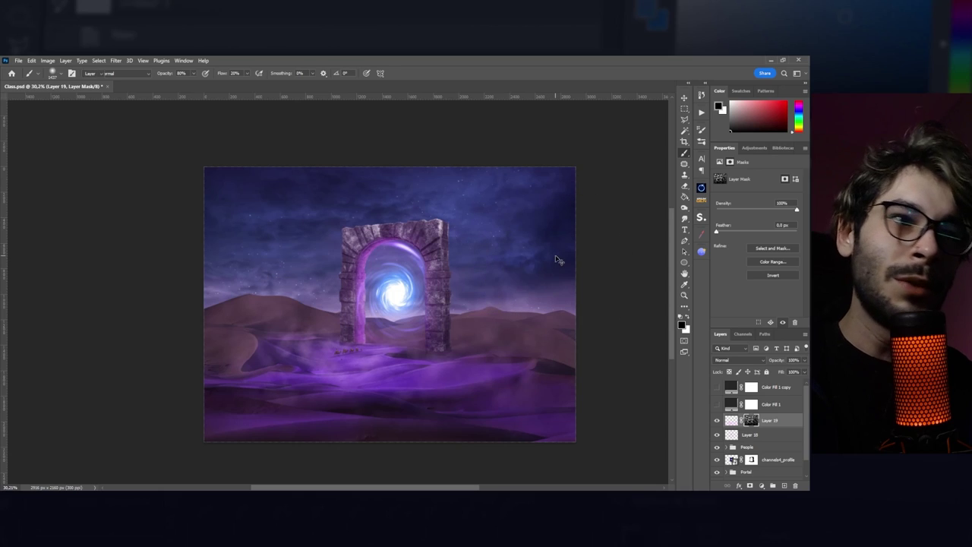
key(v)
scroll(448, 358, up, 1)
key(b)
drag(390, 391, 364, 425)
key(x)
key(v)
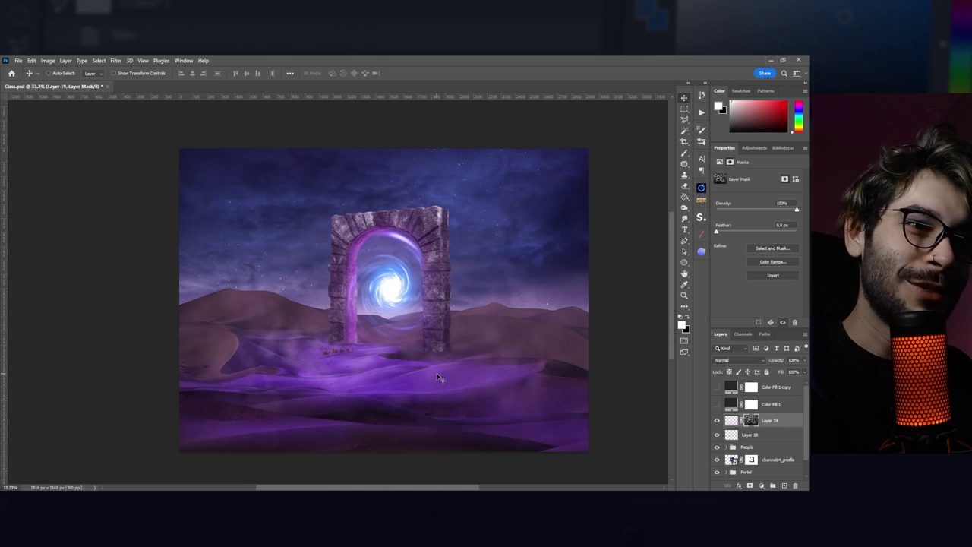
Add a Curves adjustment darkening portal highlights, placed below Hue/Saturation 2 in the Portal group.
click(718, 436)
click(718, 421)
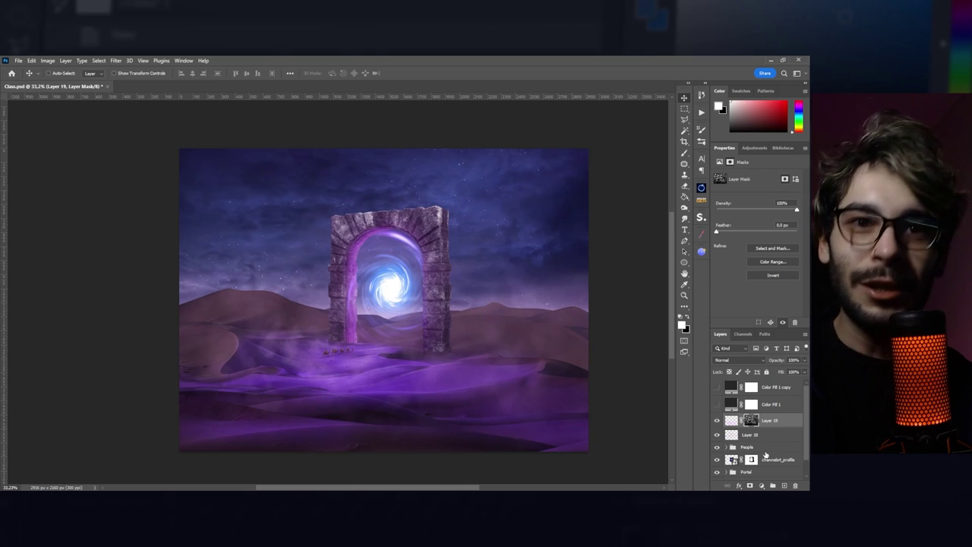
scroll(730, 437, down, 1)
click(727, 454)
click(752, 465)
click(762, 486)
click(756, 372)
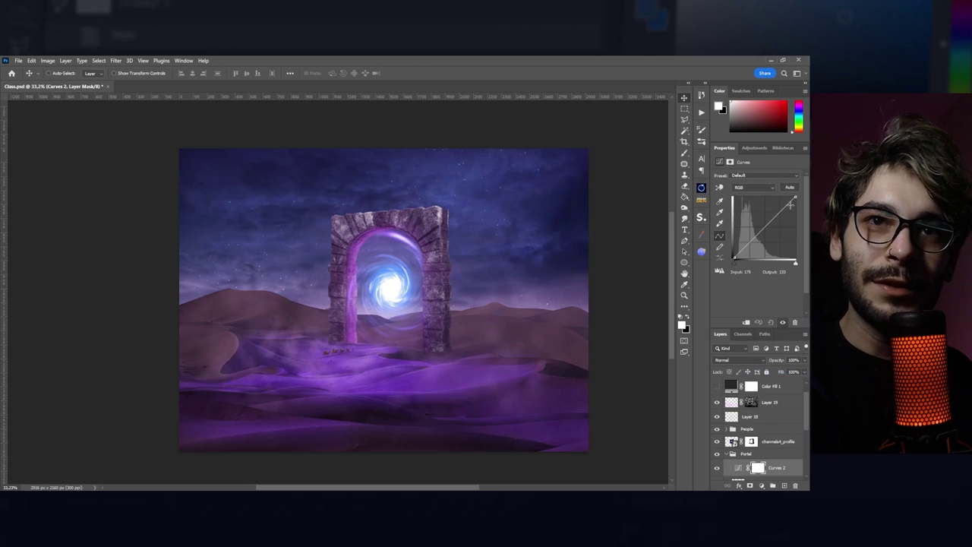
drag(795, 197, 805, 212)
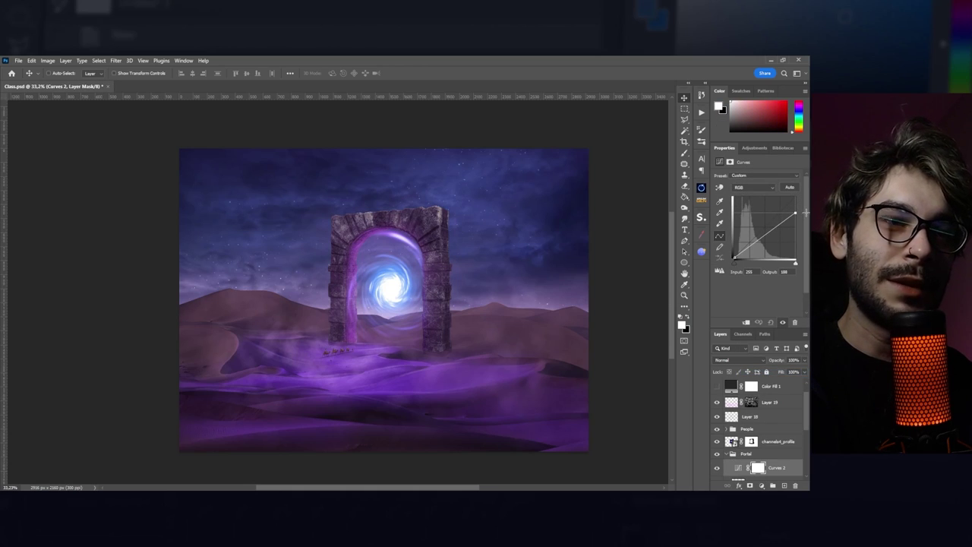
scroll(769, 456, down, 3)
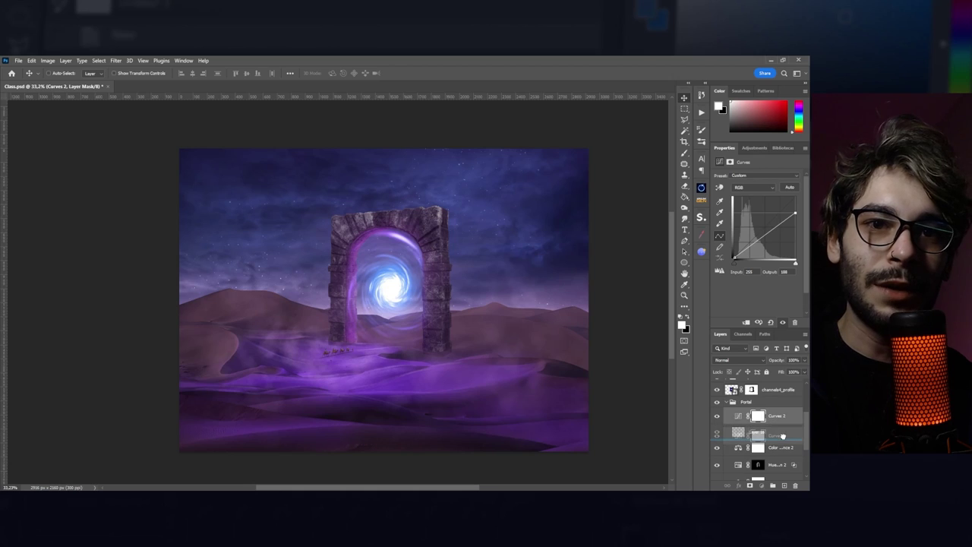
drag(783, 467, 783, 470)
click(757, 415)
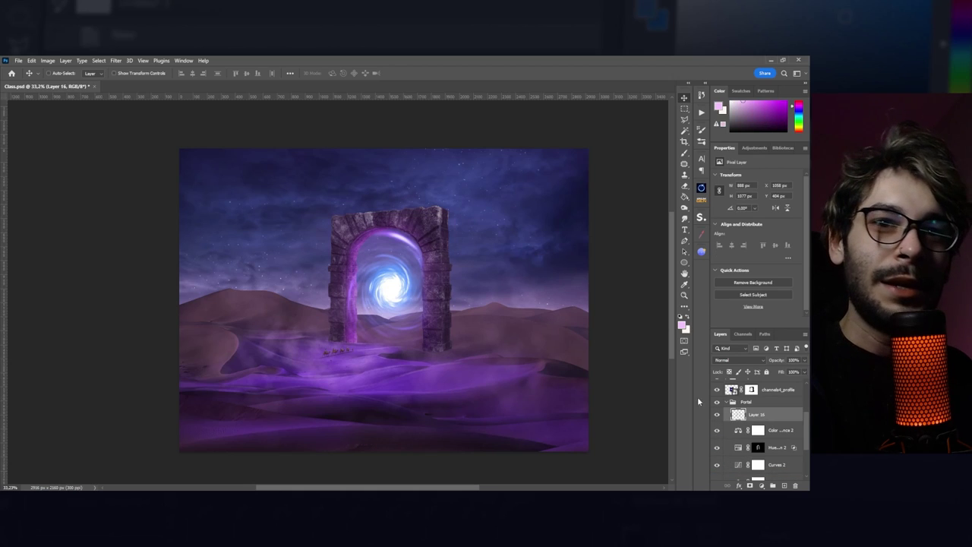
click(727, 403)
Paint a magenta glow around the portal arch on a new Screen-blended Layer 20, then select channels4_profile.
click(784, 485)
click(733, 360)
click(729, 347)
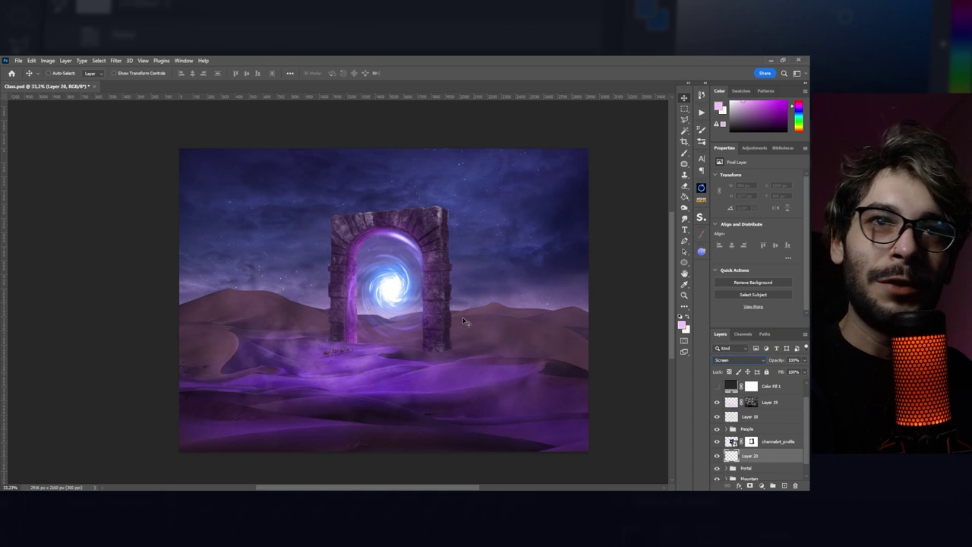
click(781, 101)
key(b)
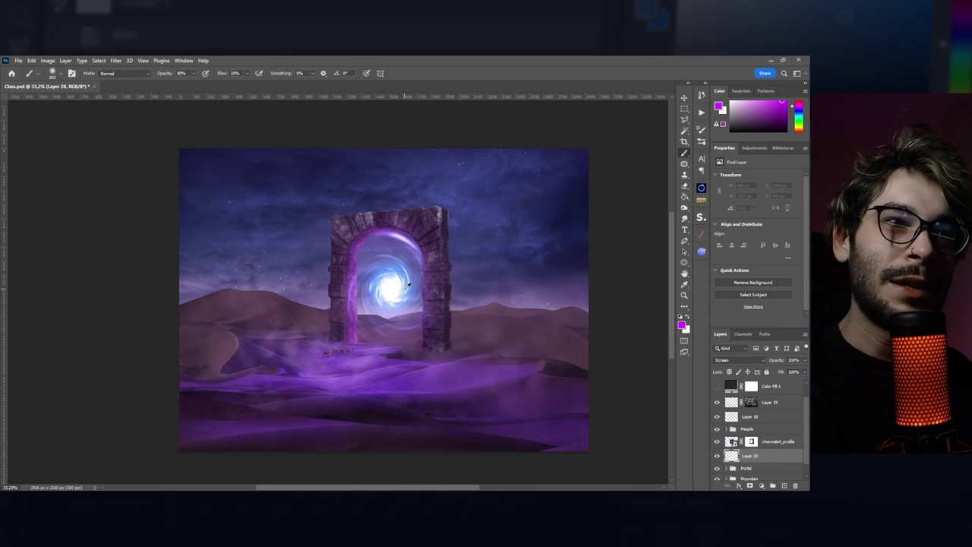
drag(378, 289, 389, 295)
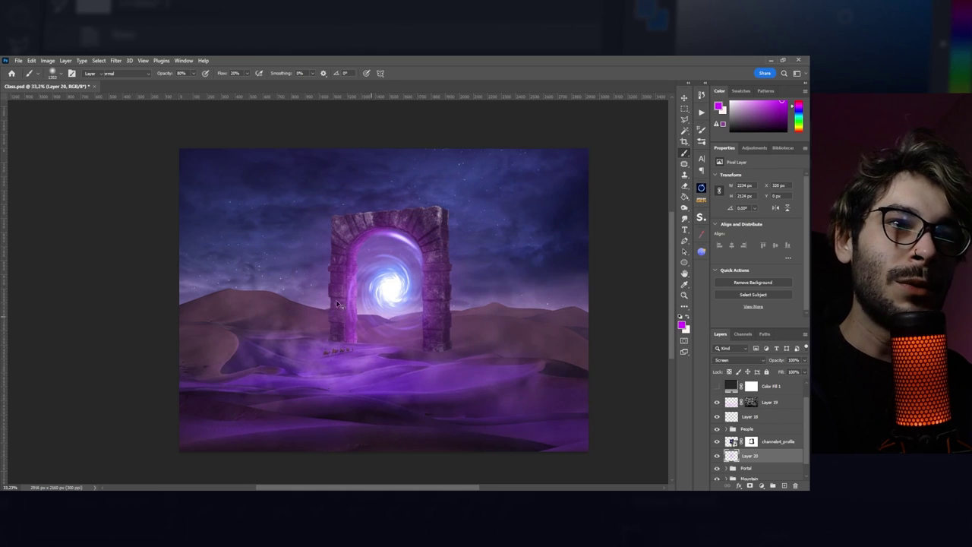
key(v)
click(734, 443)
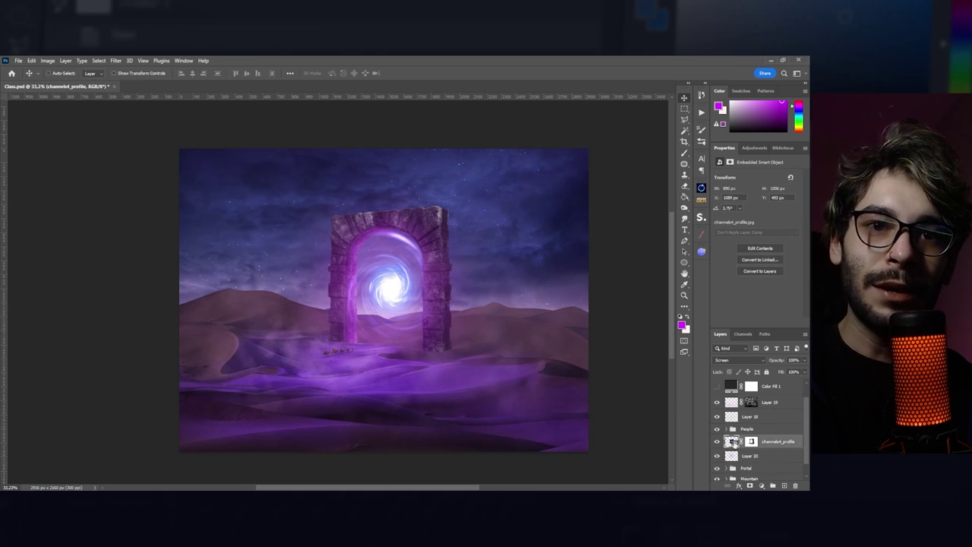
Shift channels4_profile's hue about +20 as a Hue/Saturation smart filter, then add an empty layer.
key(ctrl+u)
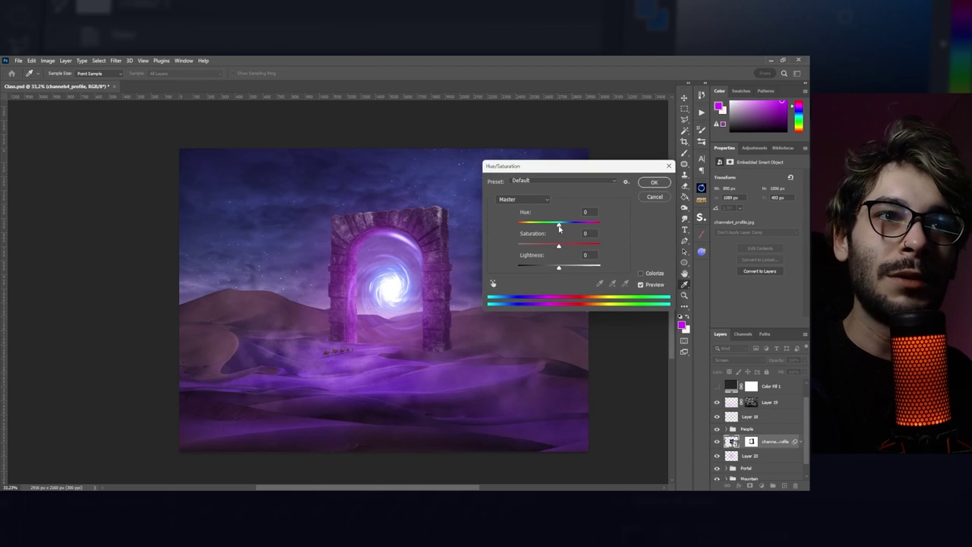
drag(562, 228, 569, 229)
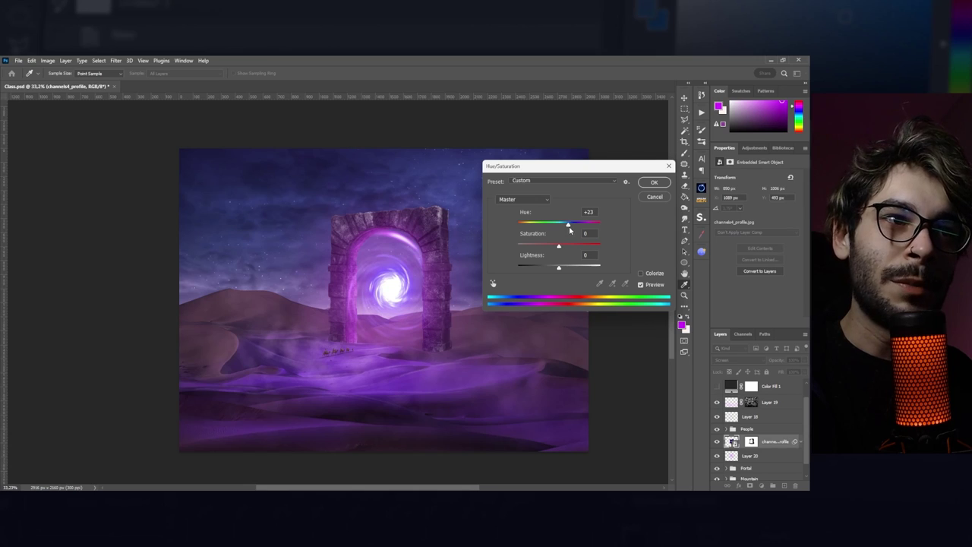
key(Return)
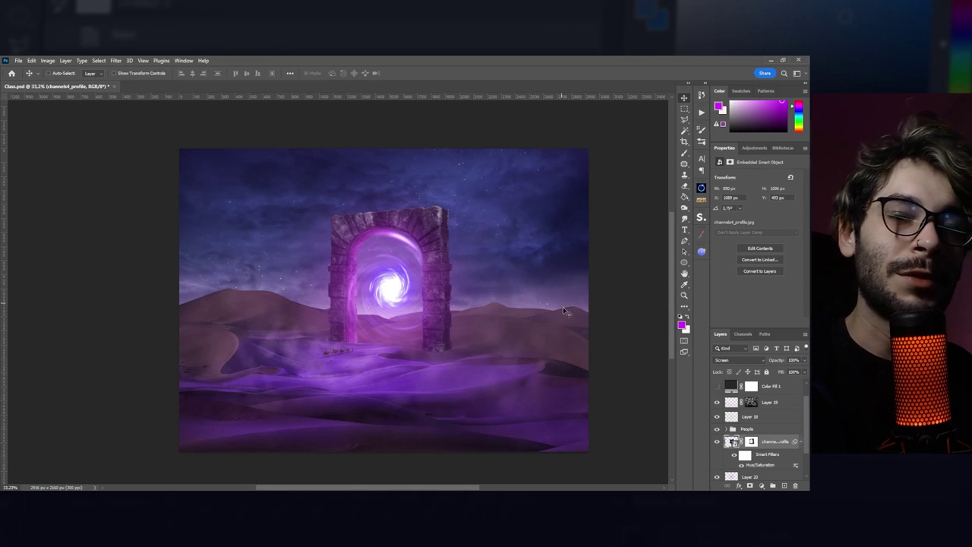
scroll(770, 452, up, 1)
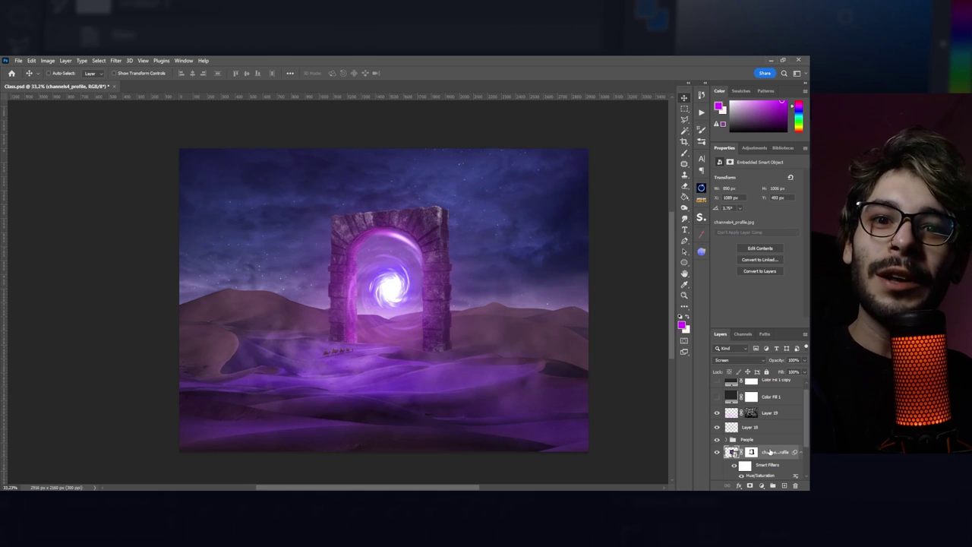
click(772, 417)
key(ctrl+shift+alt+n)
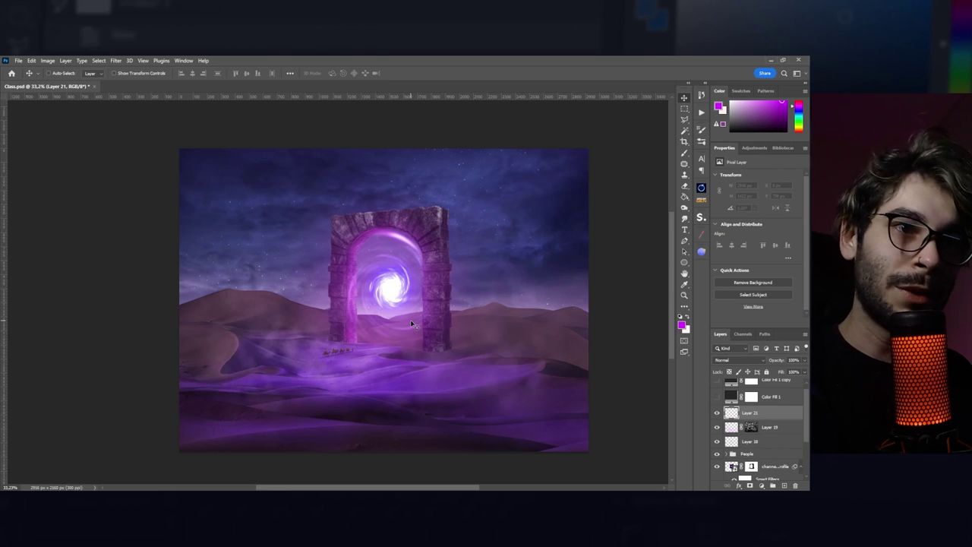
Draw a four-point Pen path from the arch base toward the lower right and make it a selection.
key(p)
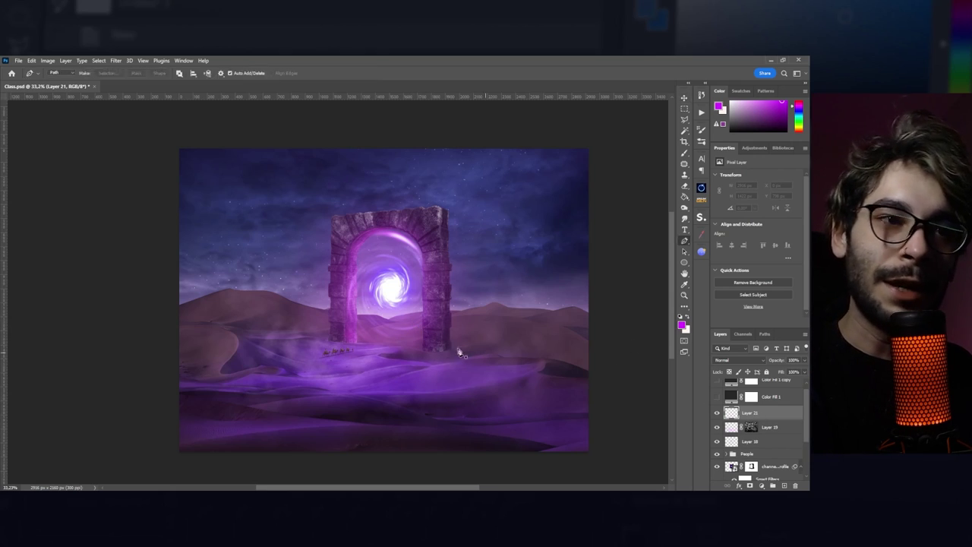
click(423, 351)
click(488, 465)
click(626, 455)
click(612, 363)
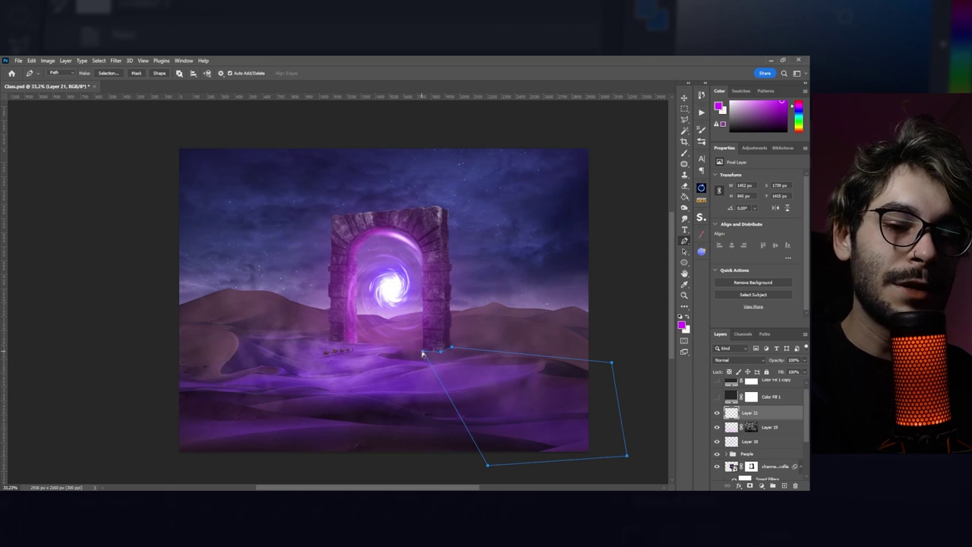
click(423, 351)
key(ctrl+Return)
Paint the selection near-black at 36% brush opacity, then deselect.
key(b)
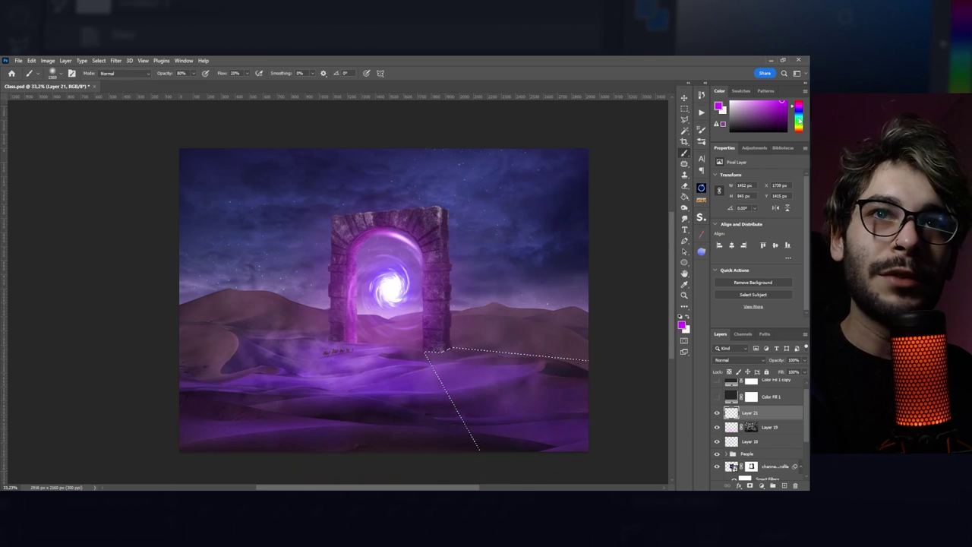
drag(776, 122, 768, 129)
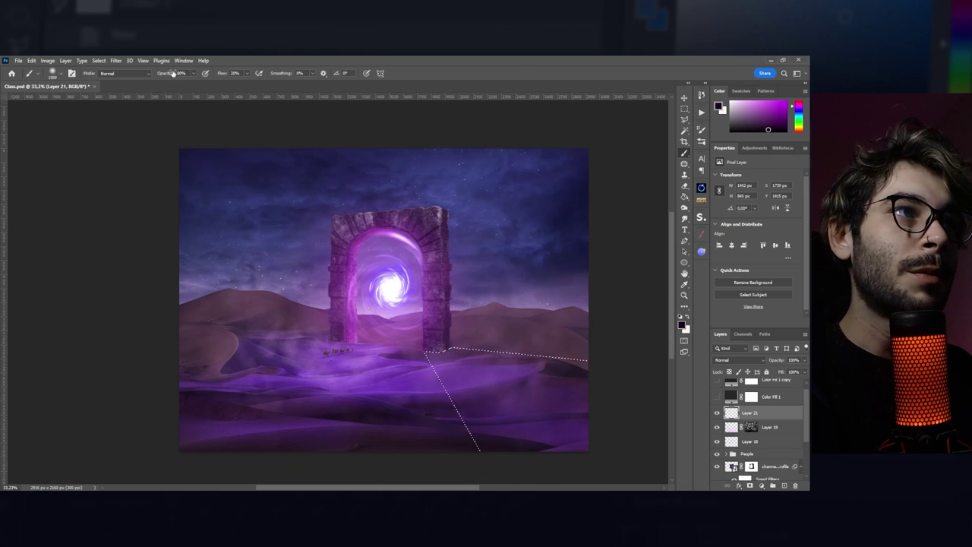
text(36)
key(Return)
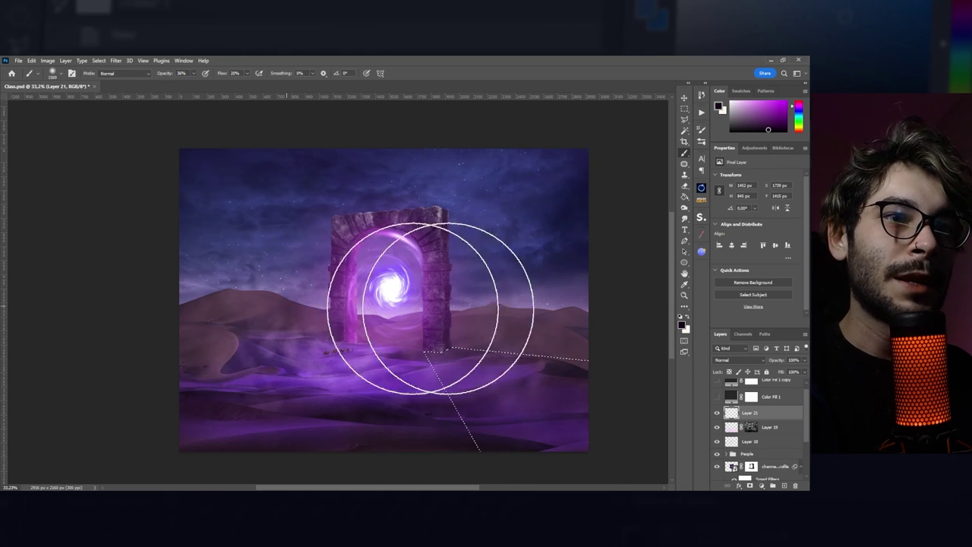
mouse_move(466, 348)
mouse_down()
mouse_move(434, 380)
mouse_move(435, 359)
mouse_up()
key(v)
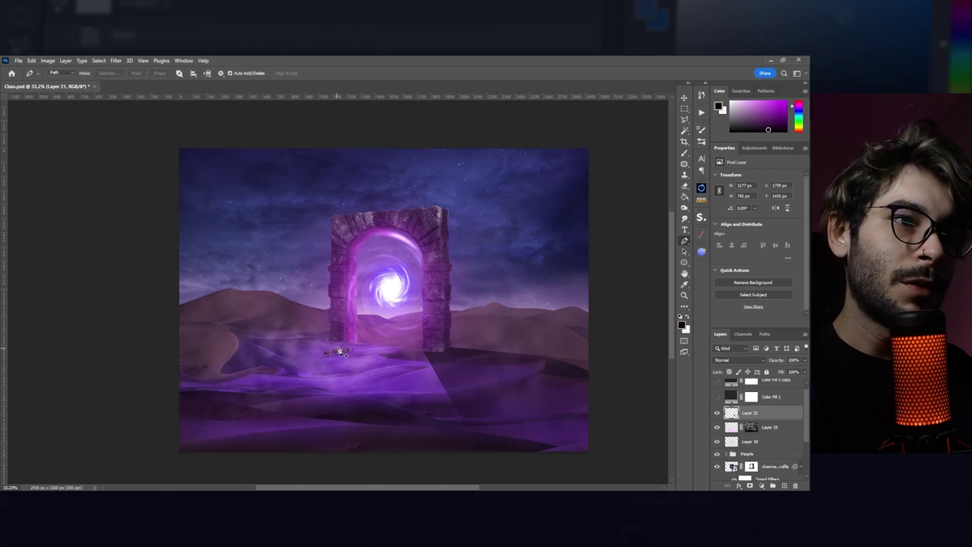
key(ctrl+d)
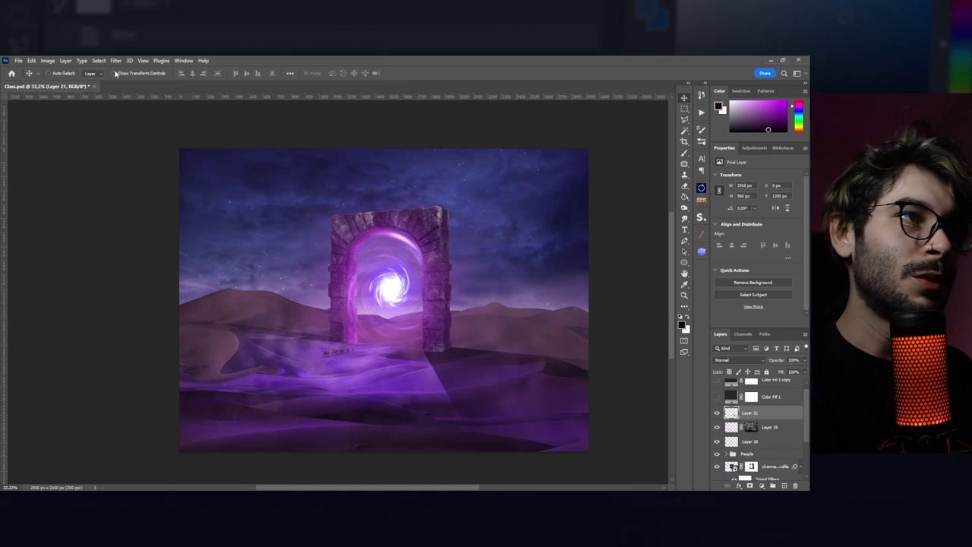
Gaussian Blur the shadow and set Blend If underlying layer black to 60.
click(116, 60)
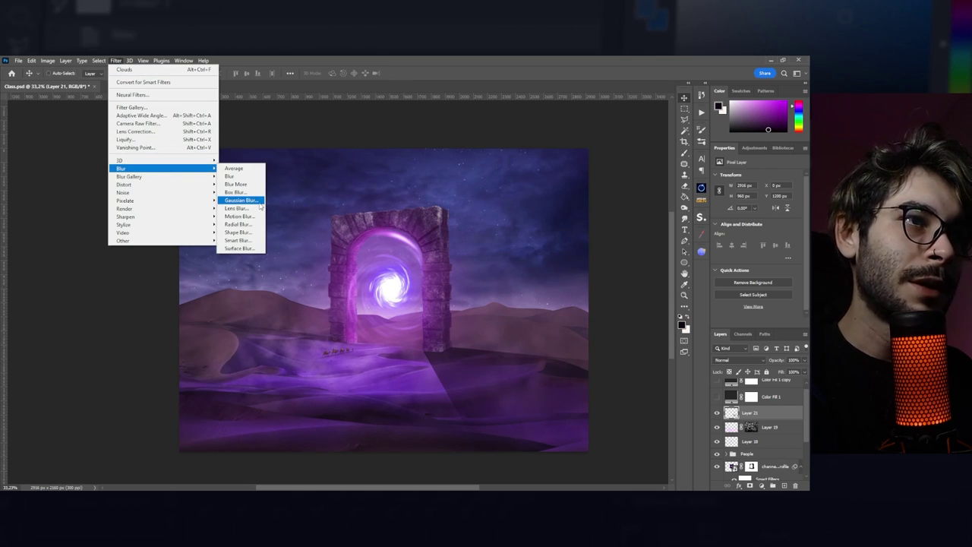
click(240, 200)
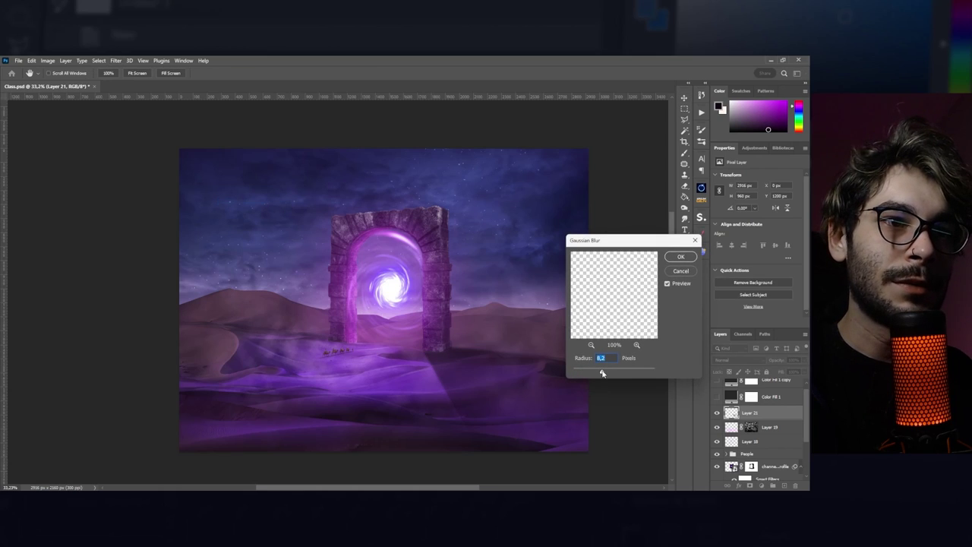
key(Return)
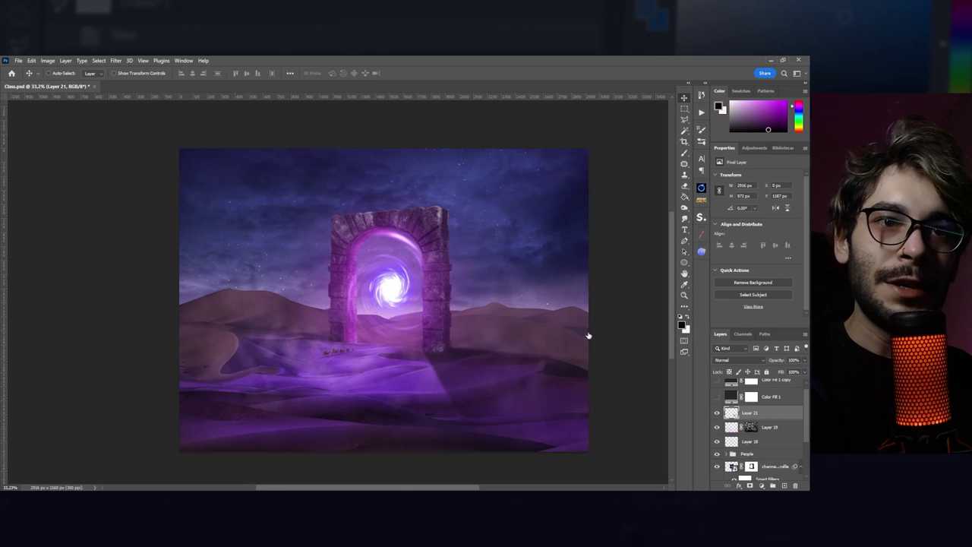
drag(593, 343, 620, 342)
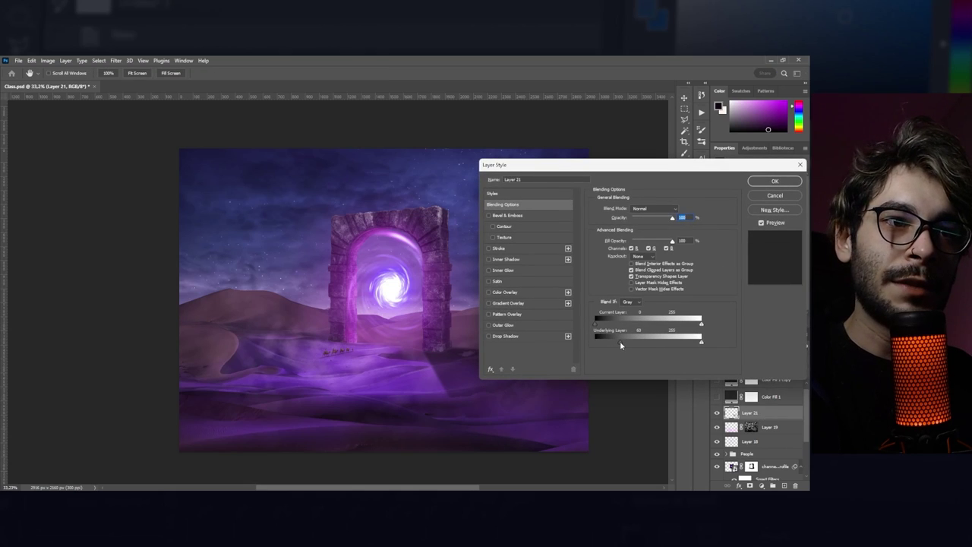
key(Return)
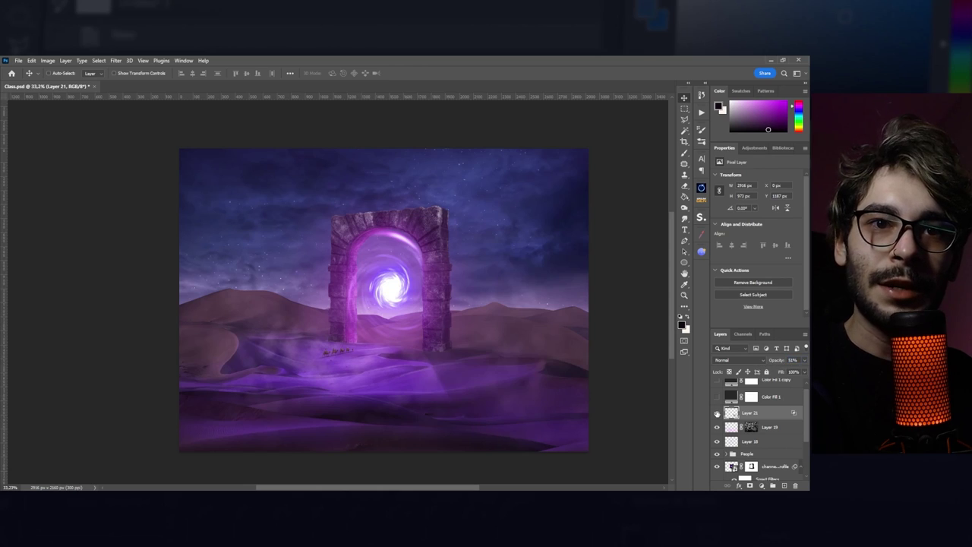
Lower the shadow layer's opacity while comparing, then stamp all visible layers into a new top layer.
click(718, 413)
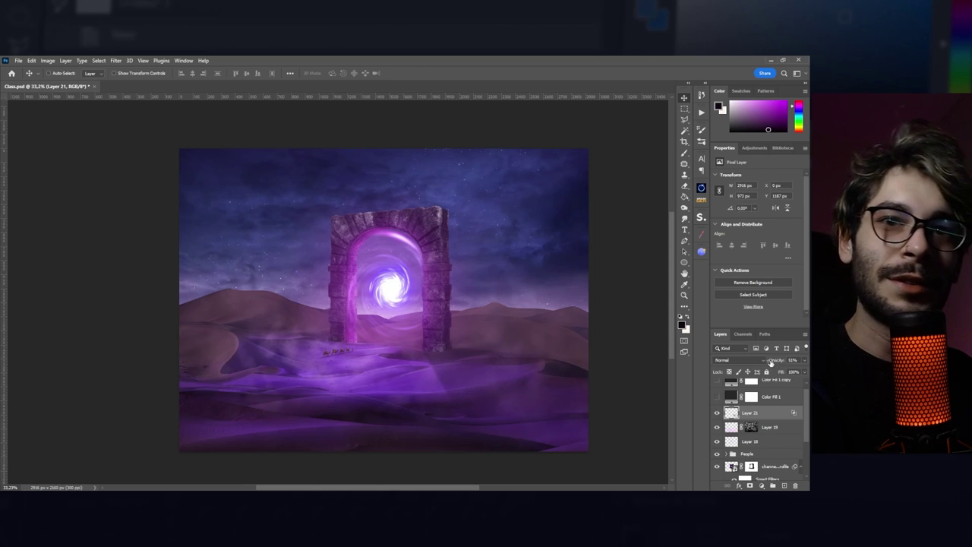
drag(768, 361, 774, 362)
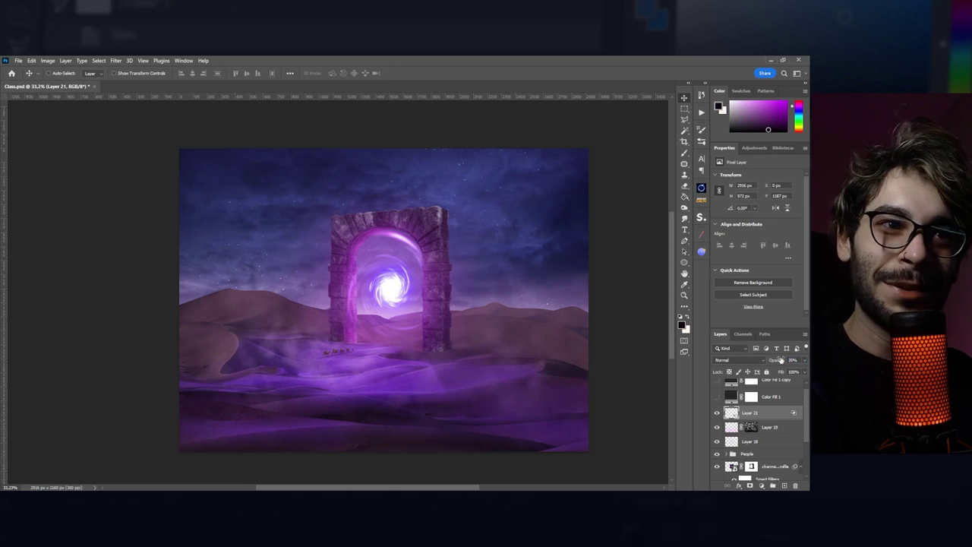
click(717, 415)
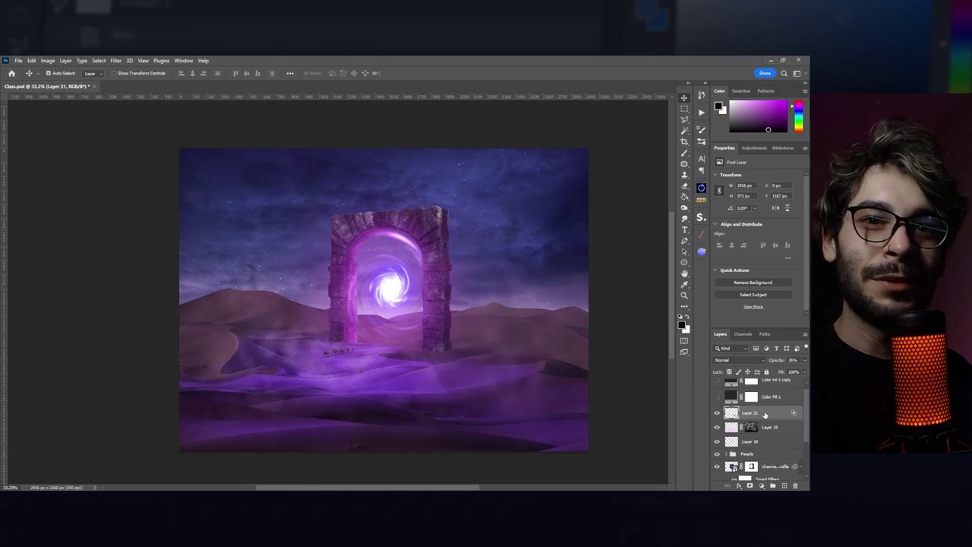
key(ctrl+shift+alt+e)
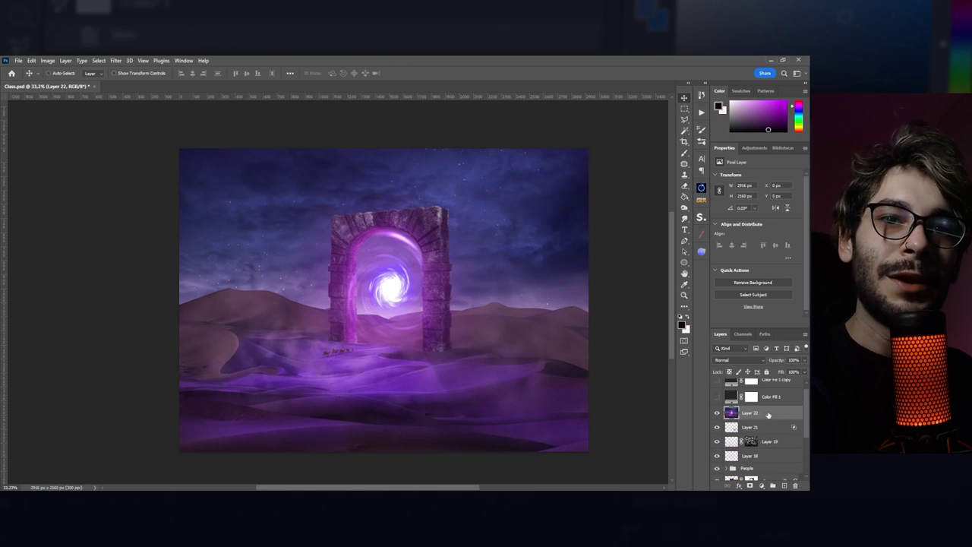
Convert Layer 22 to a smart object, grade it with Camera Raw contrast and clarity, then compare before and after.
right_click(768, 415)
click(722, 253)
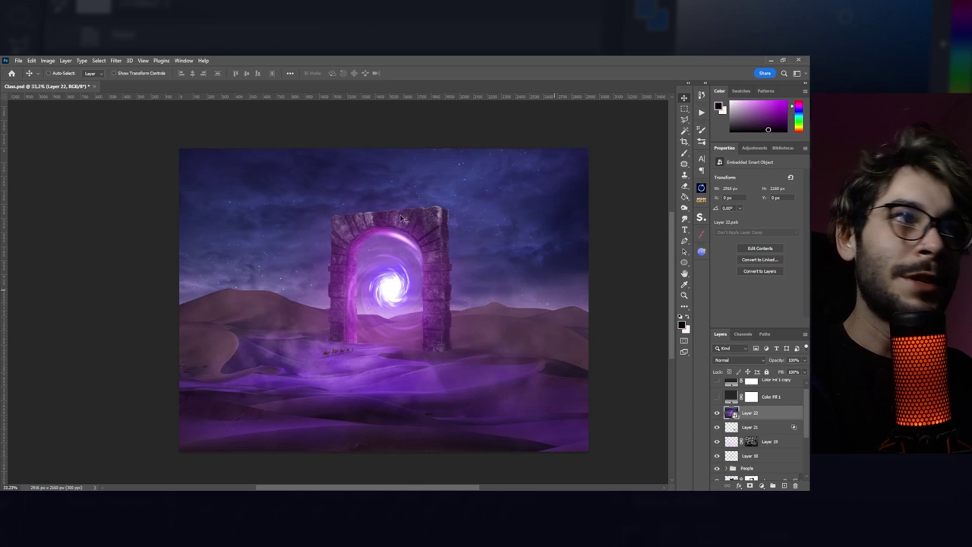
click(124, 61)
click(144, 126)
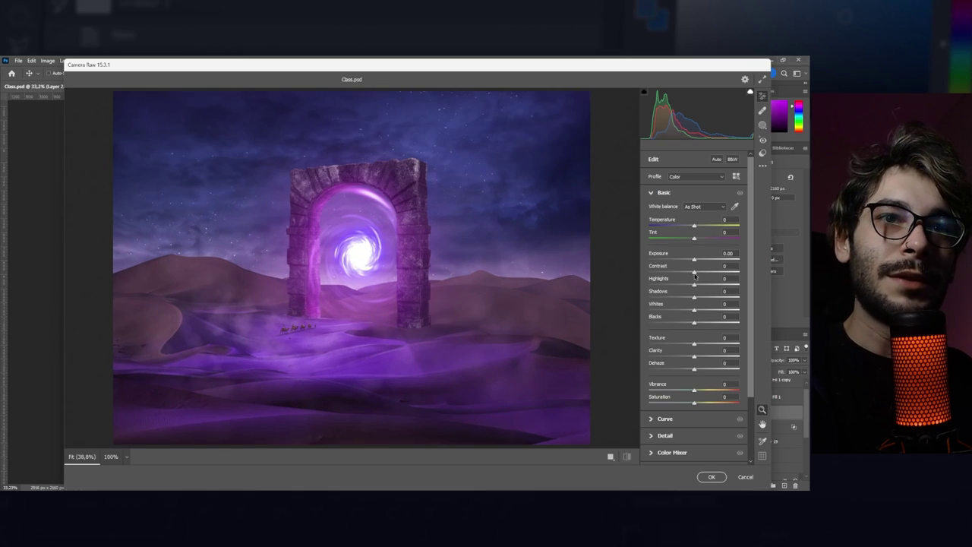
drag(695, 275, 700, 275)
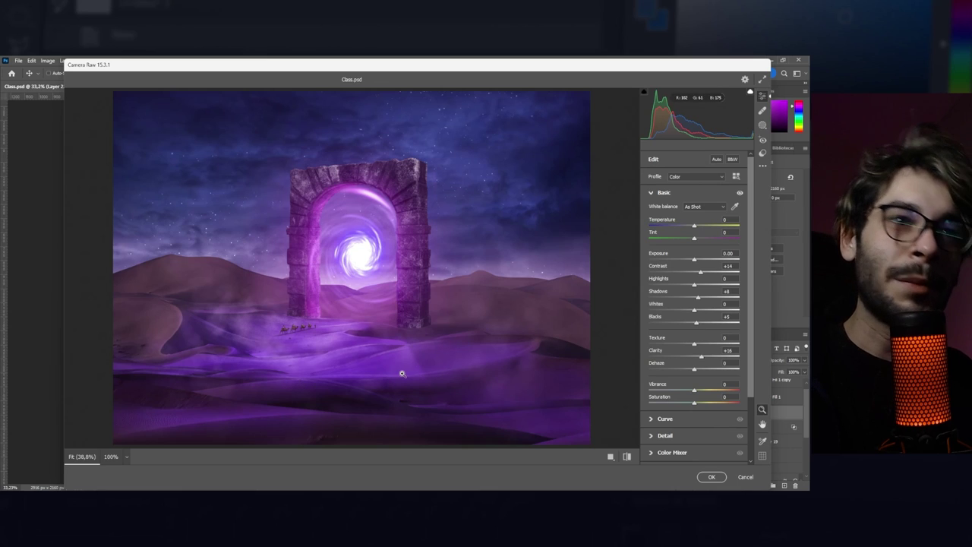
click(709, 477)
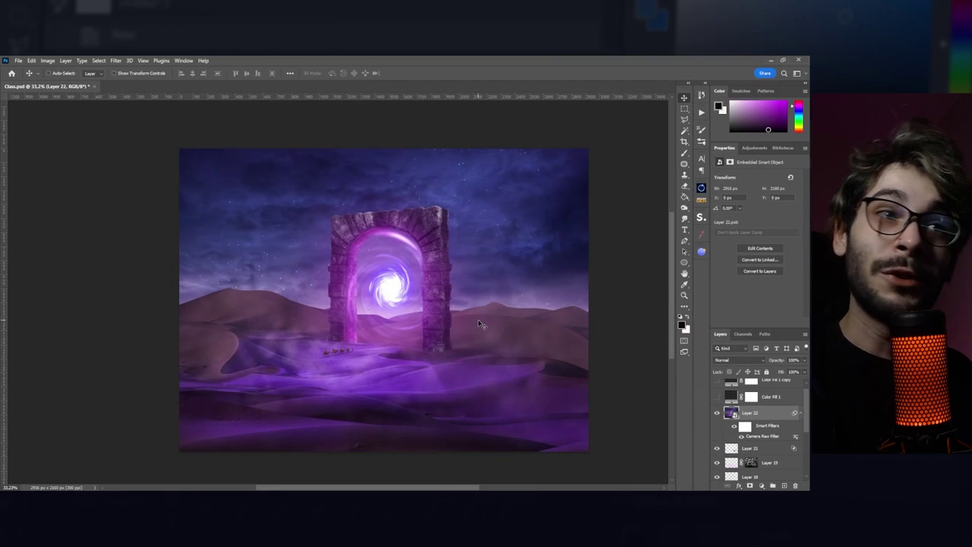
click(717, 413)
click(718, 414)
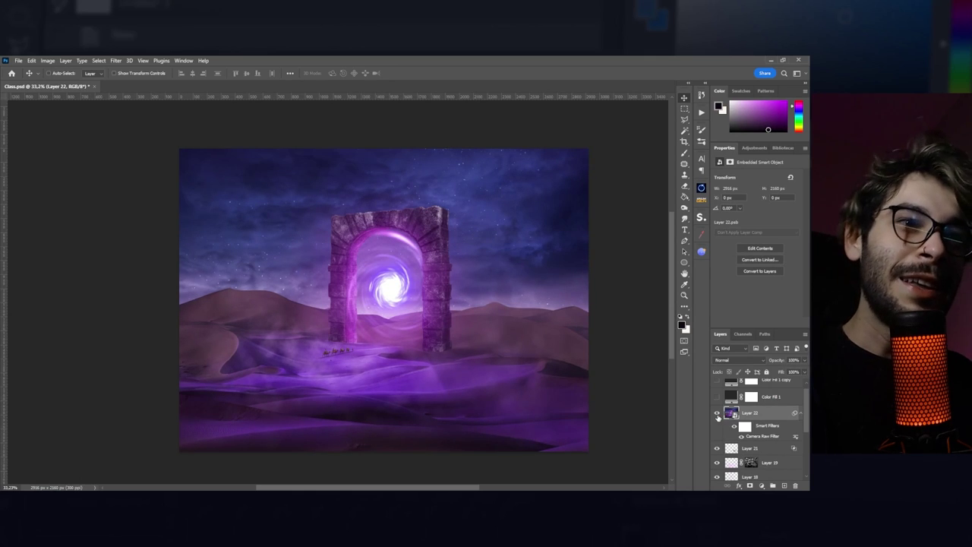